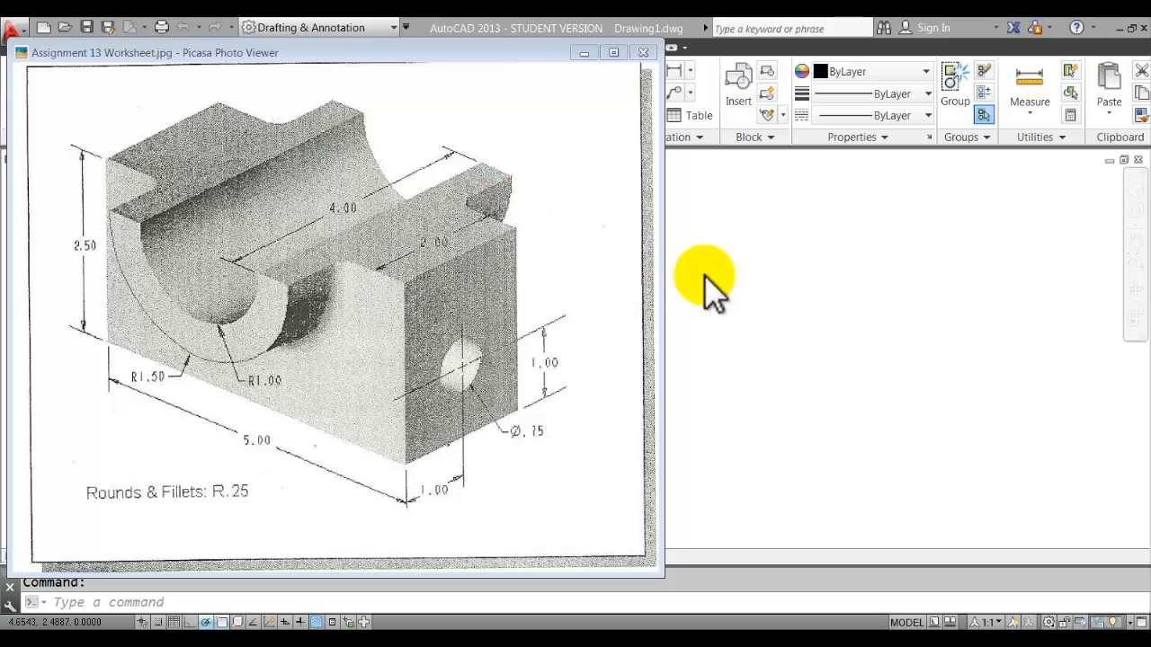
Dismiss the Assignment 13 worksheet image to reveal the blank Drawing1.dwg.
click(726, 279)
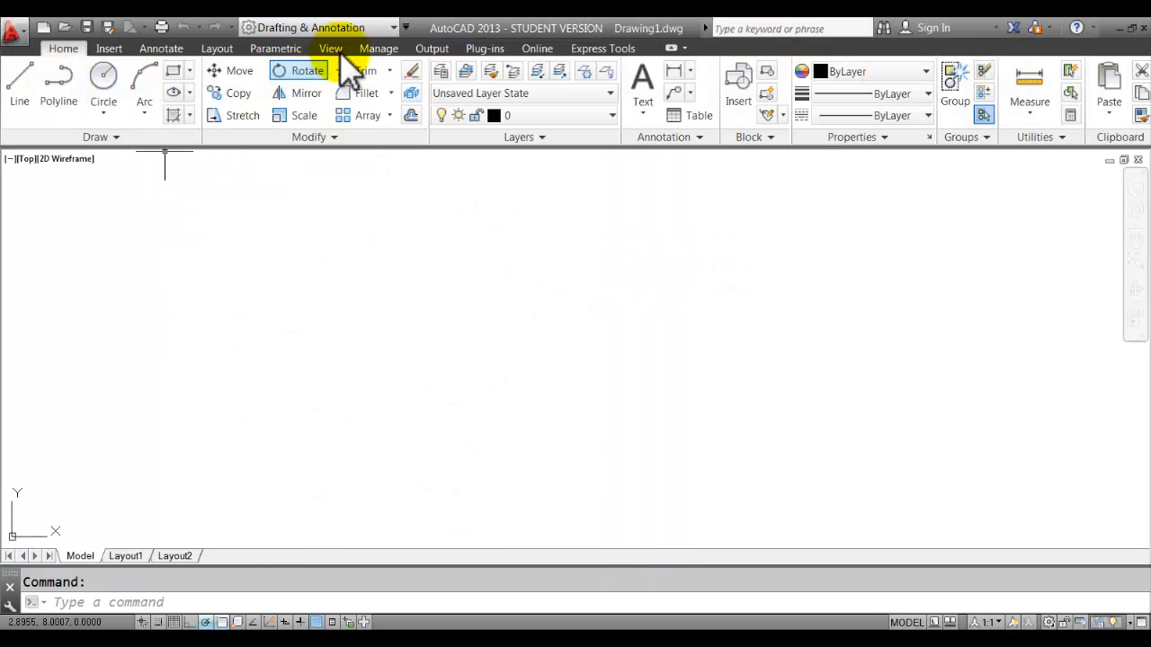
Change the workspace from Drafting & Annotation to 3D Modeling.
click(393, 27)
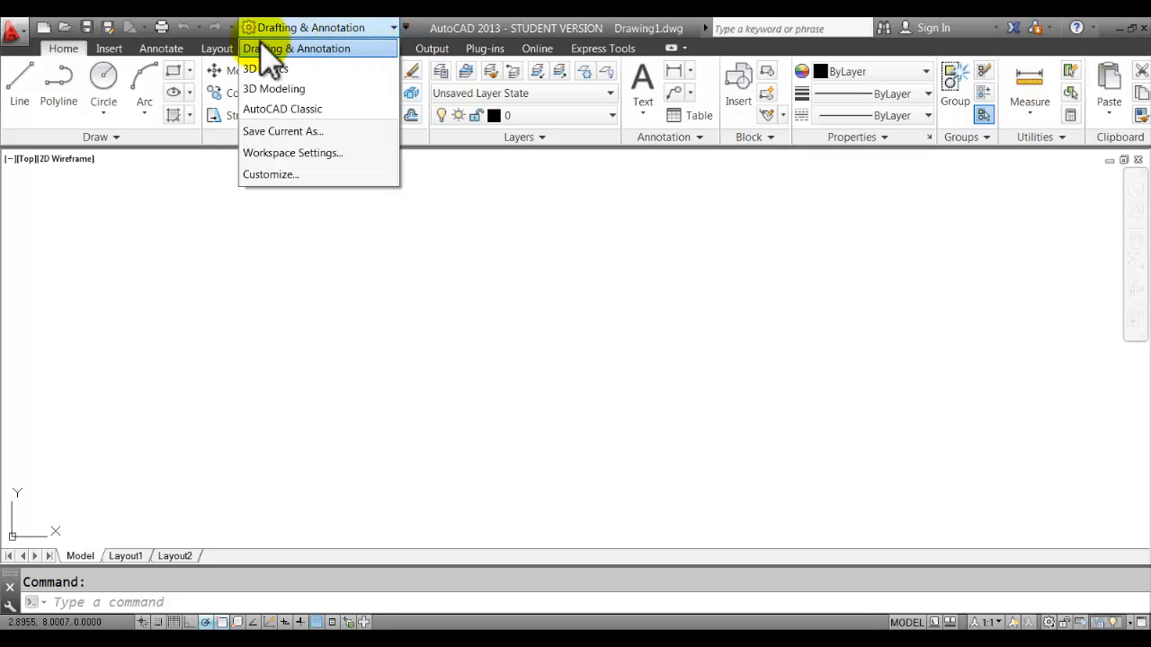
click(302, 89)
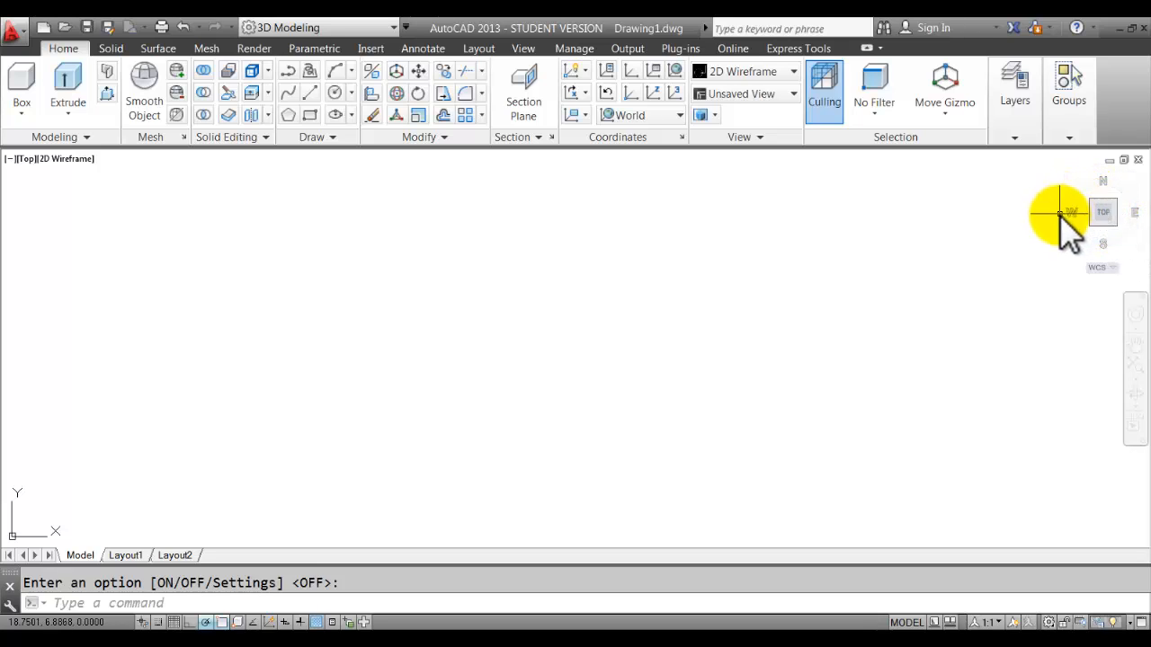
Use the SE Isometric view and pan so the origin sits left of centre.
click(1118, 226)
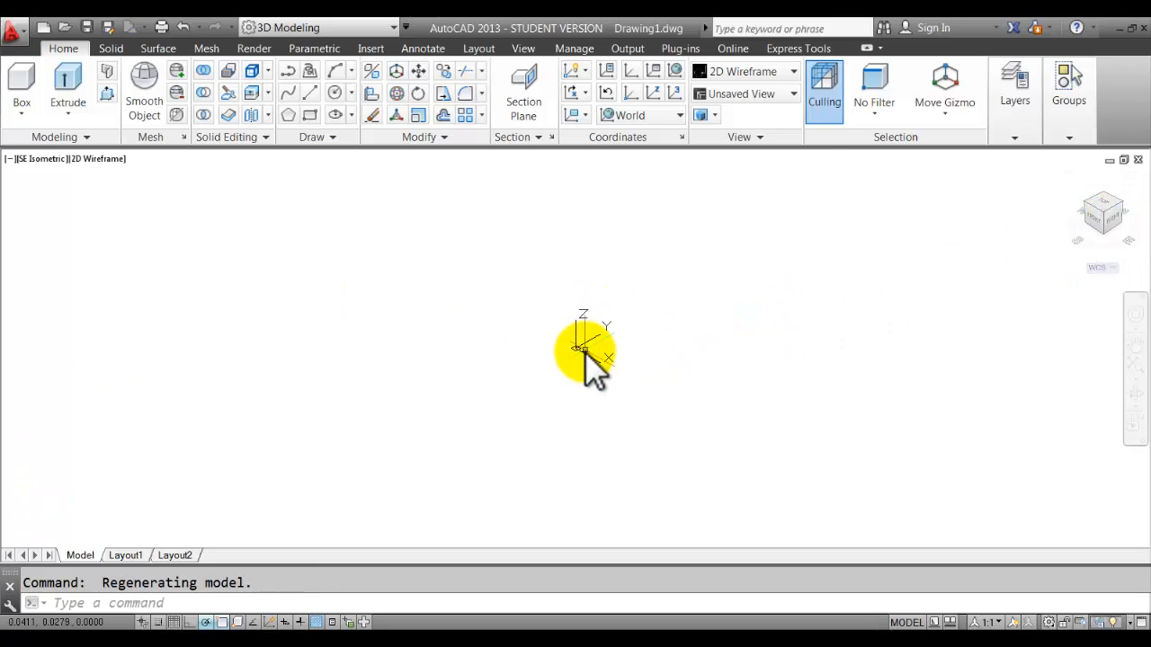
middle_drag(683, 330, 697, 365)
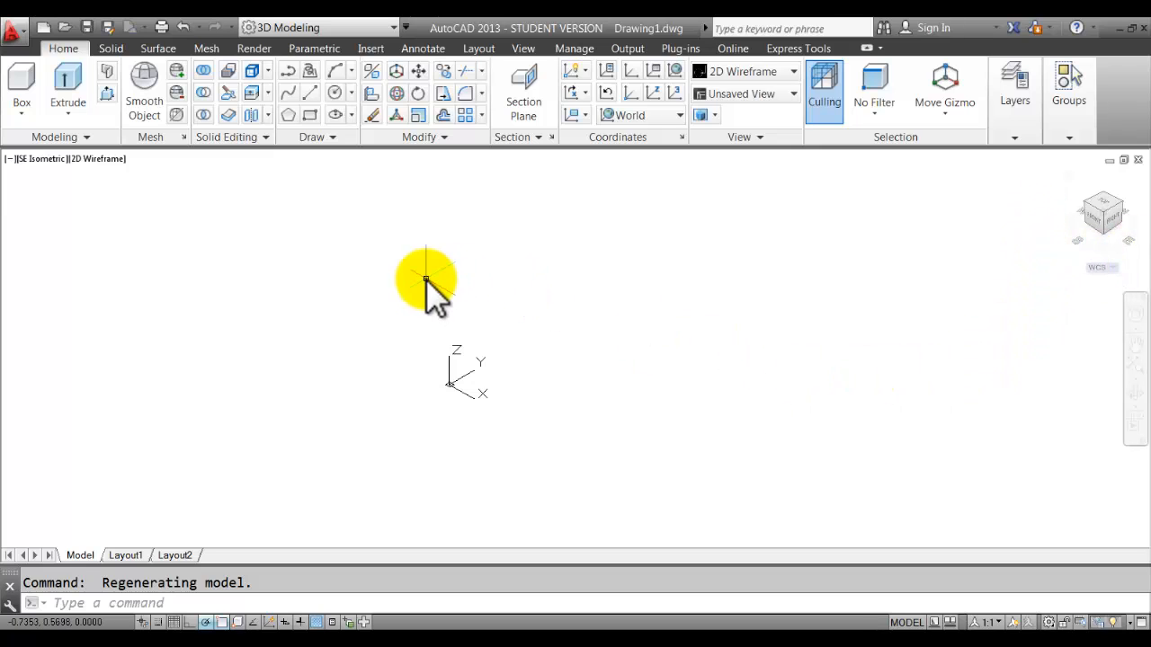
click(525, 48)
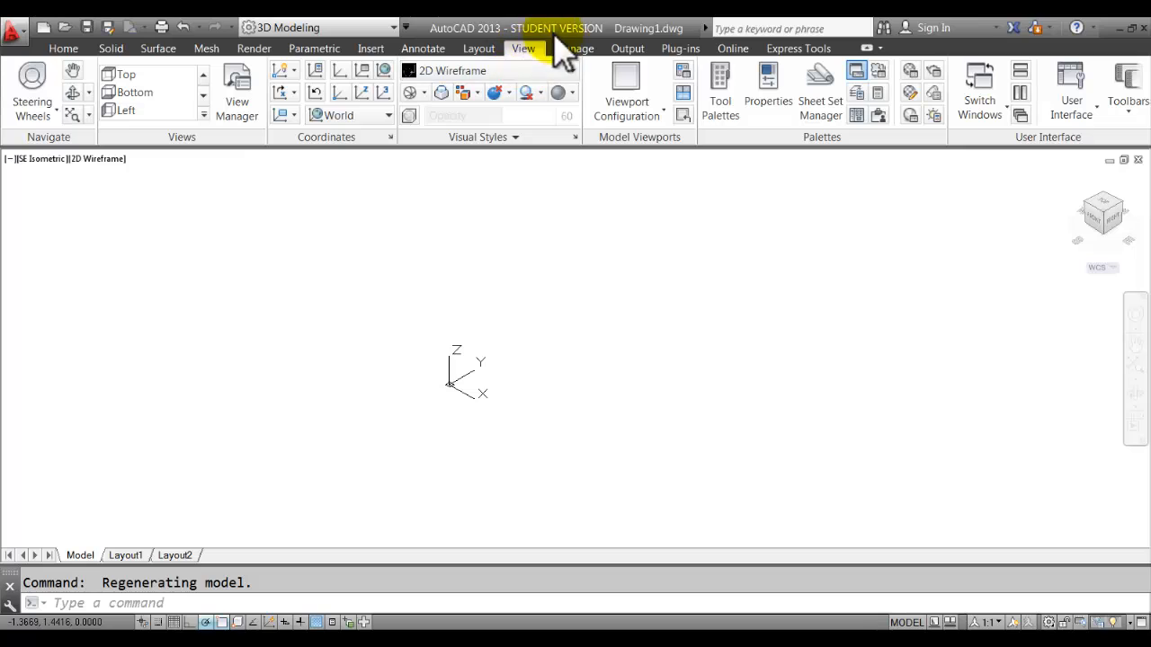
click(205, 111)
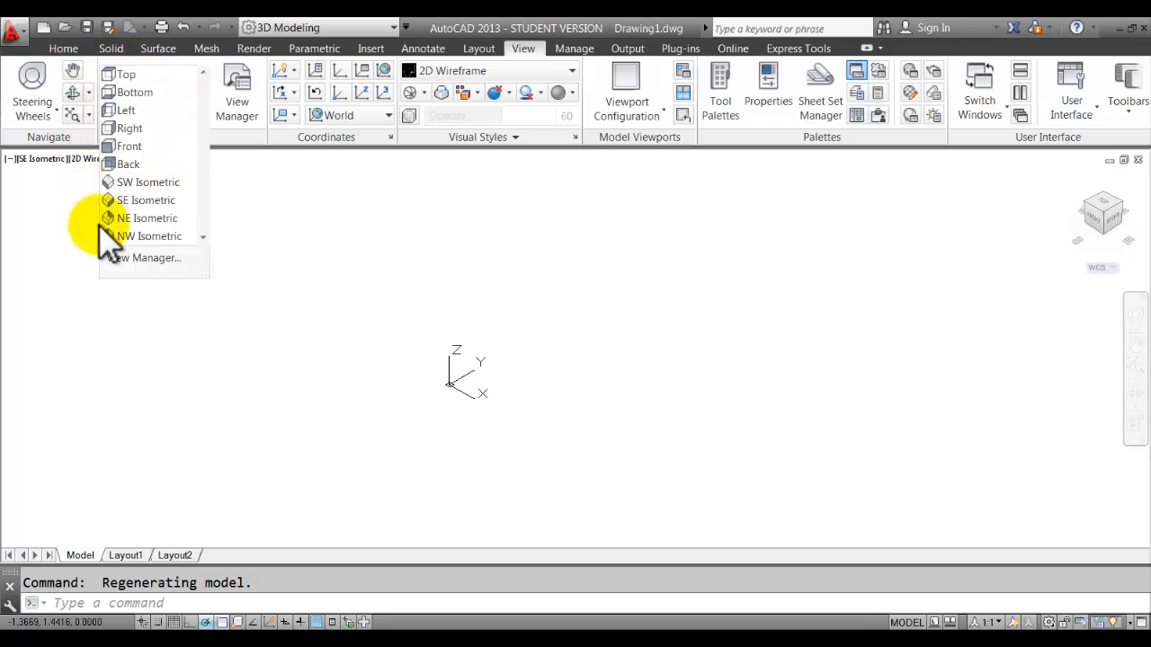
click(232, 136)
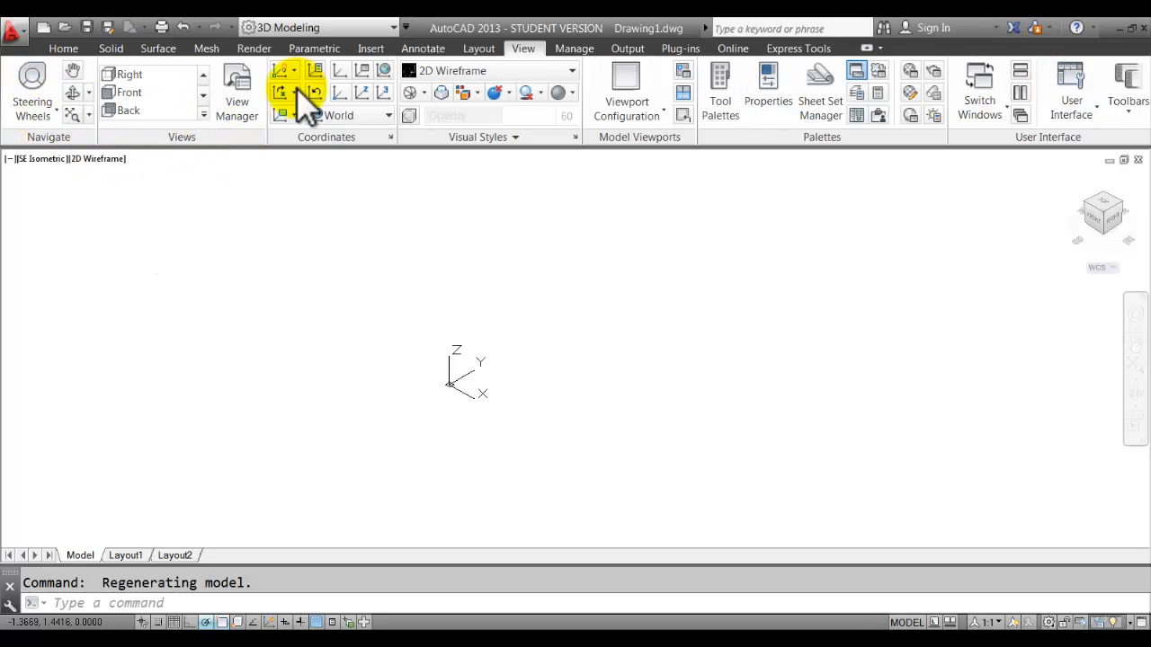
click(72, 50)
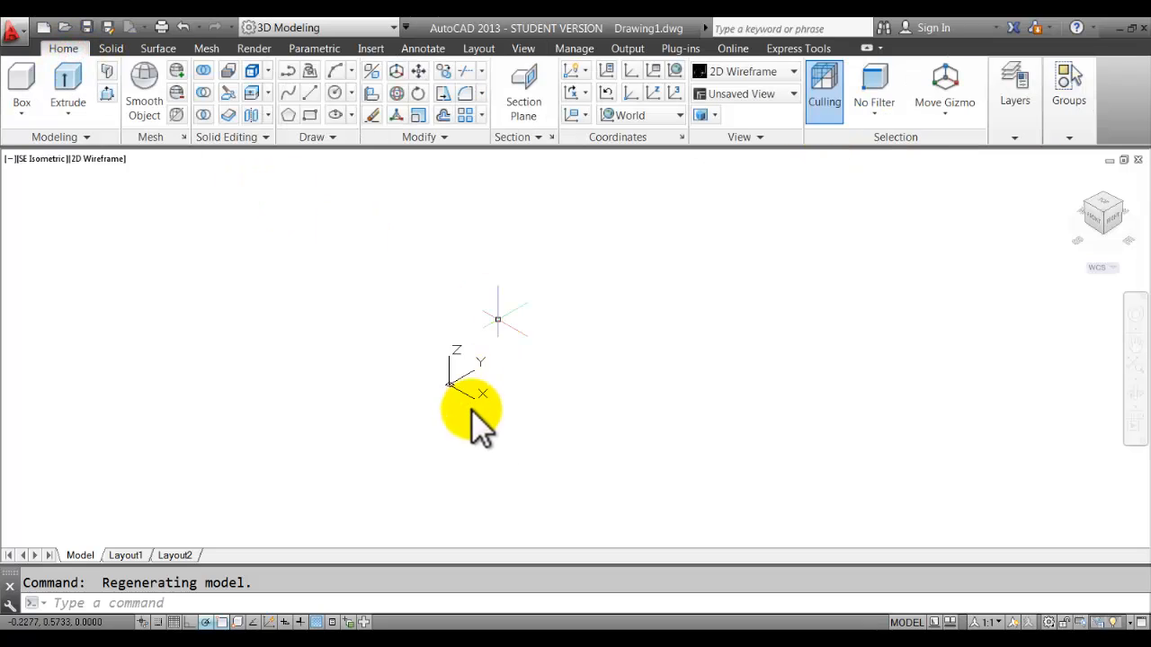
mouse_move(585, 405)
middle_down()
mouse_move(477, 381)
mouse_move(382, 377)
middle_up()
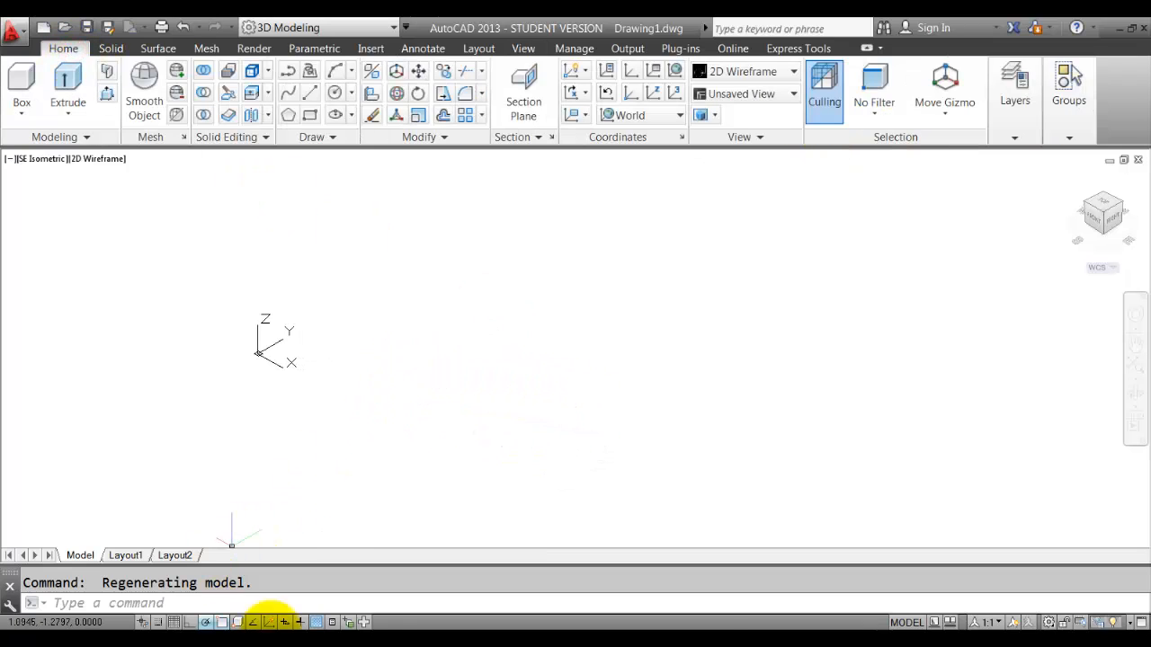
click(679, 640)
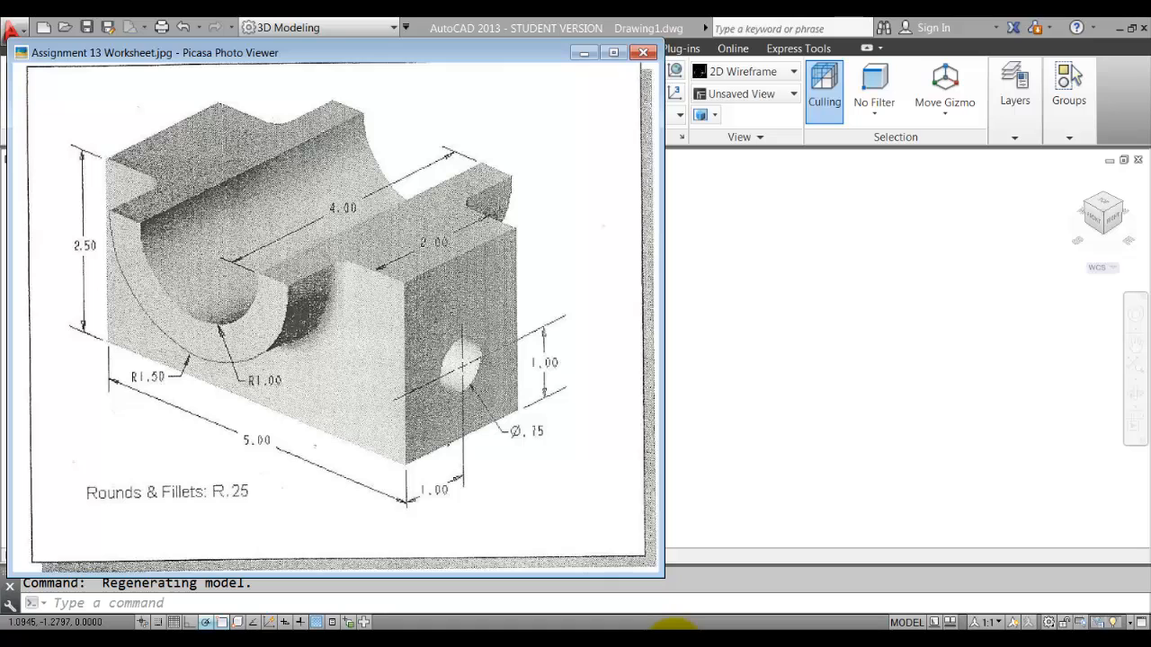
click(674, 639)
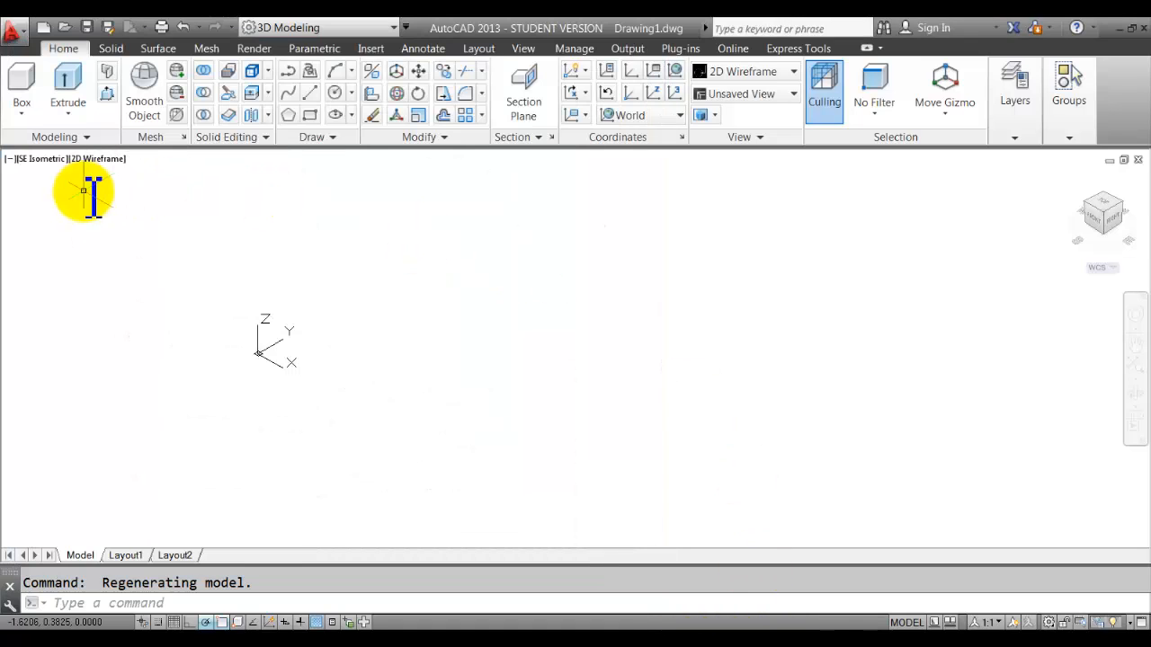
Start a solid box from a picked corner, sized by Length 5.
click(22, 106)
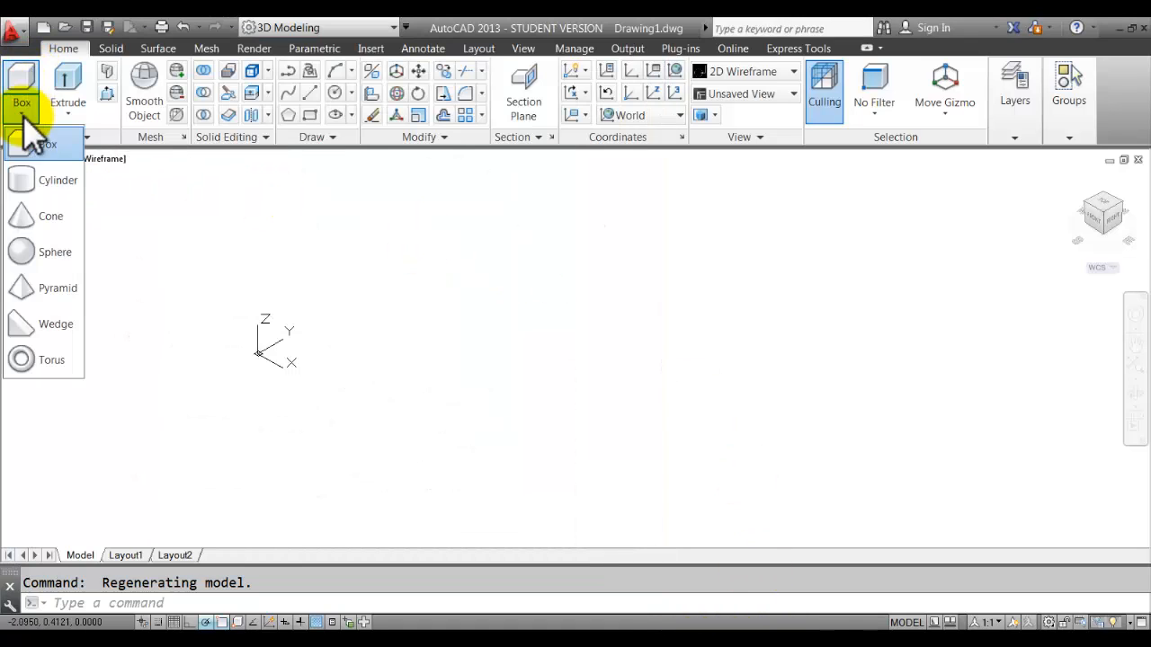
click(30, 153)
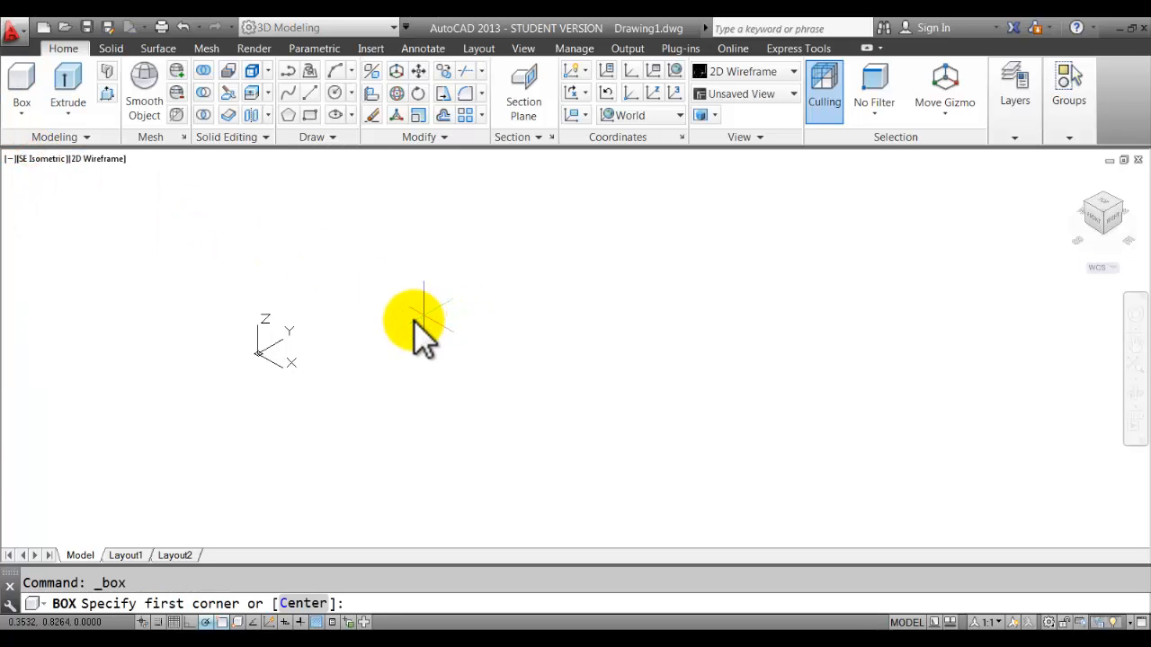
click(388, 340)
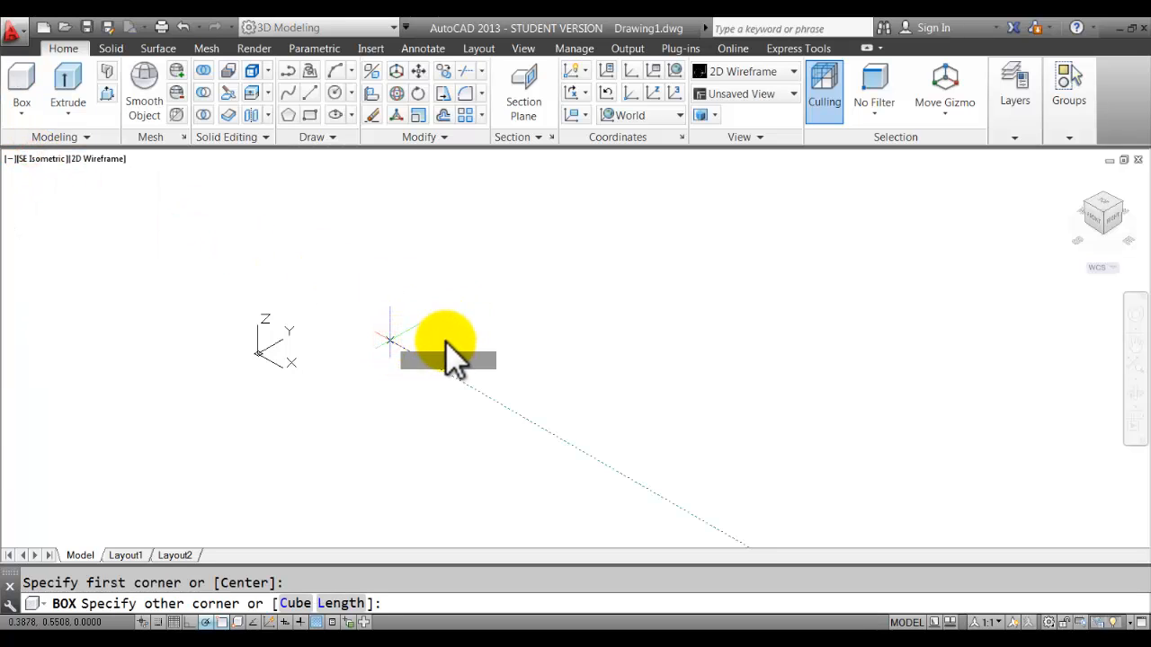
right_click(489, 377)
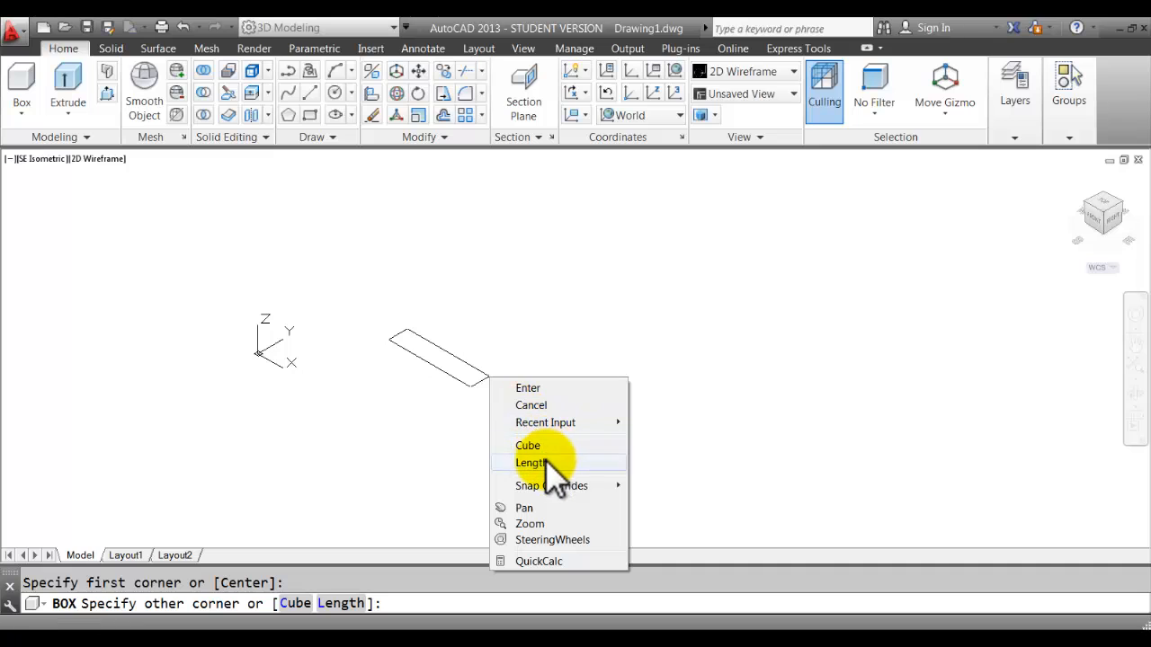
click(539, 462)
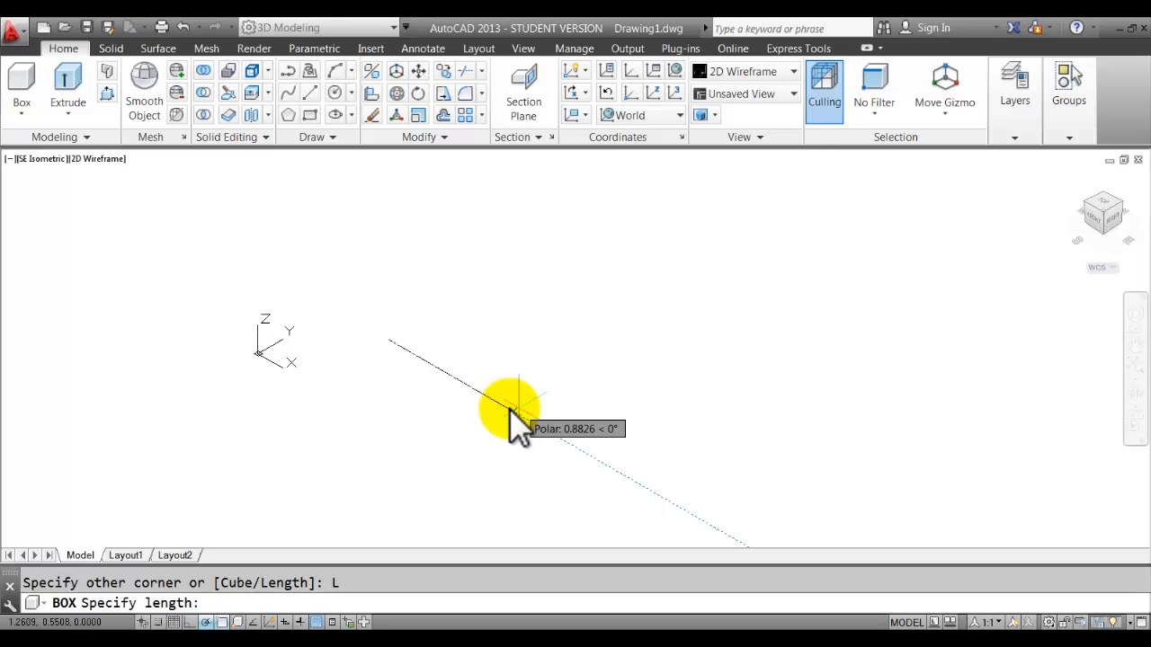
key(Return)
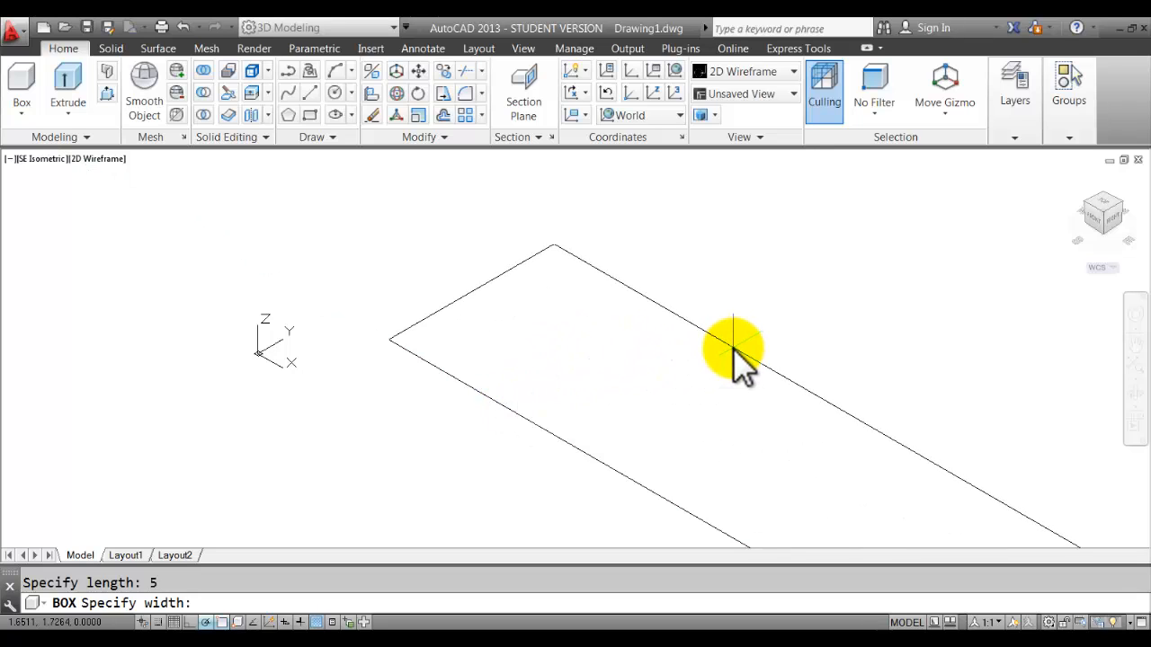
Finish the box with width 2 and height 2.5, then recentre it.
scroll(733, 360, down, 2)
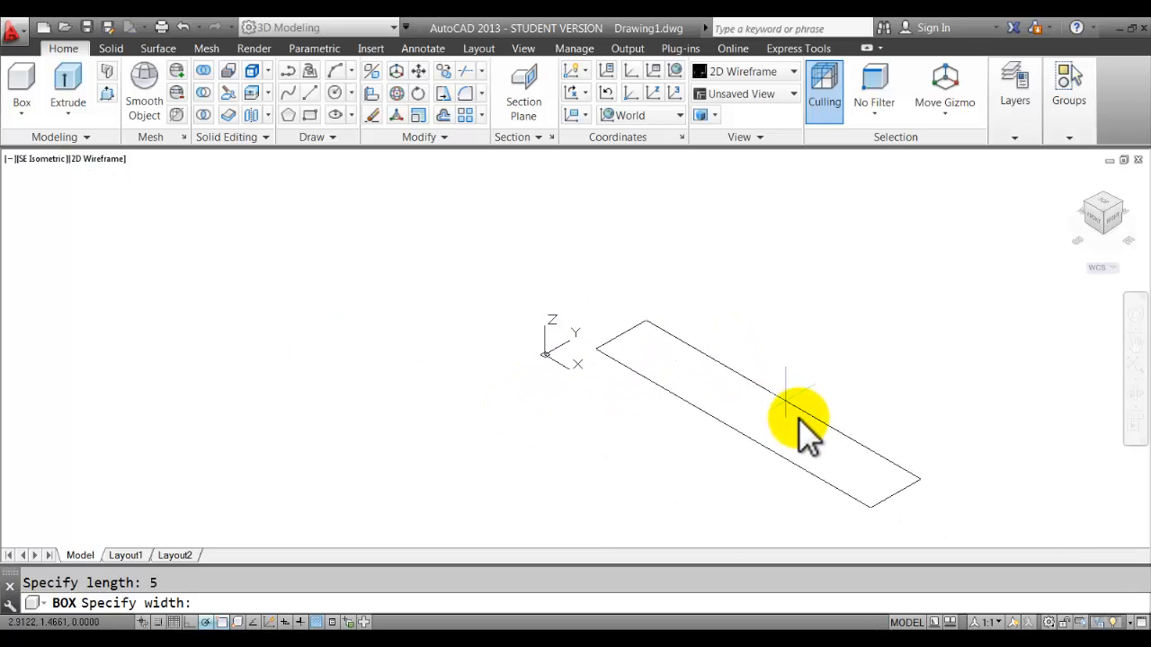
middle_drag(803, 418, 539, 414)
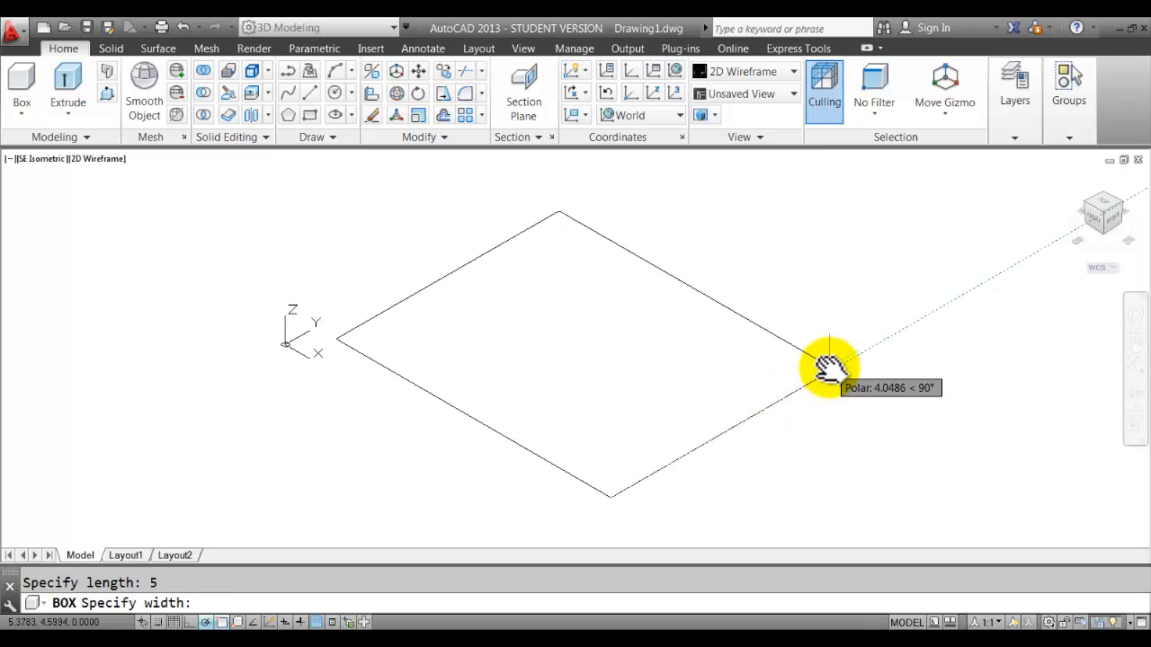
key(Return)
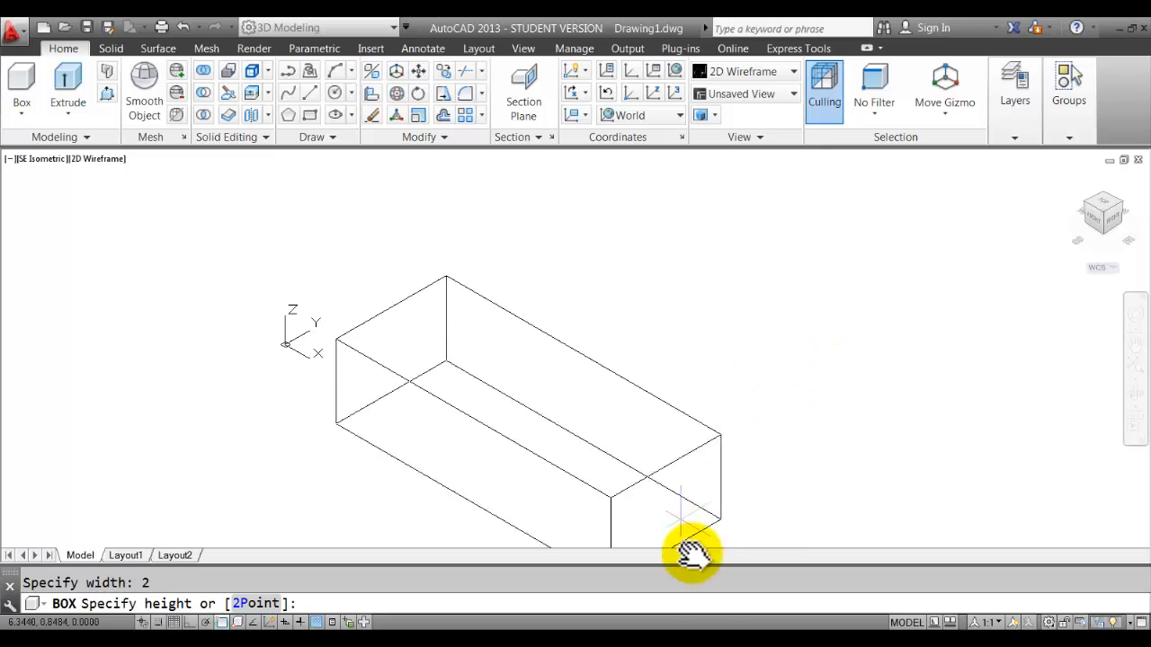
click(677, 640)
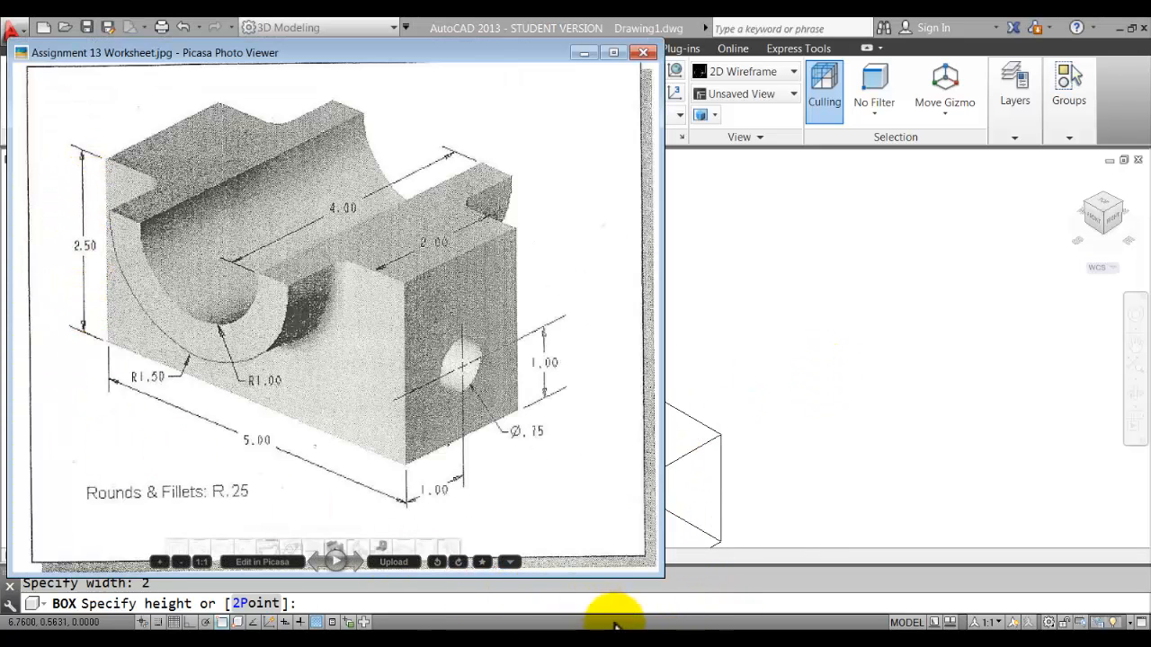
click(732, 489)
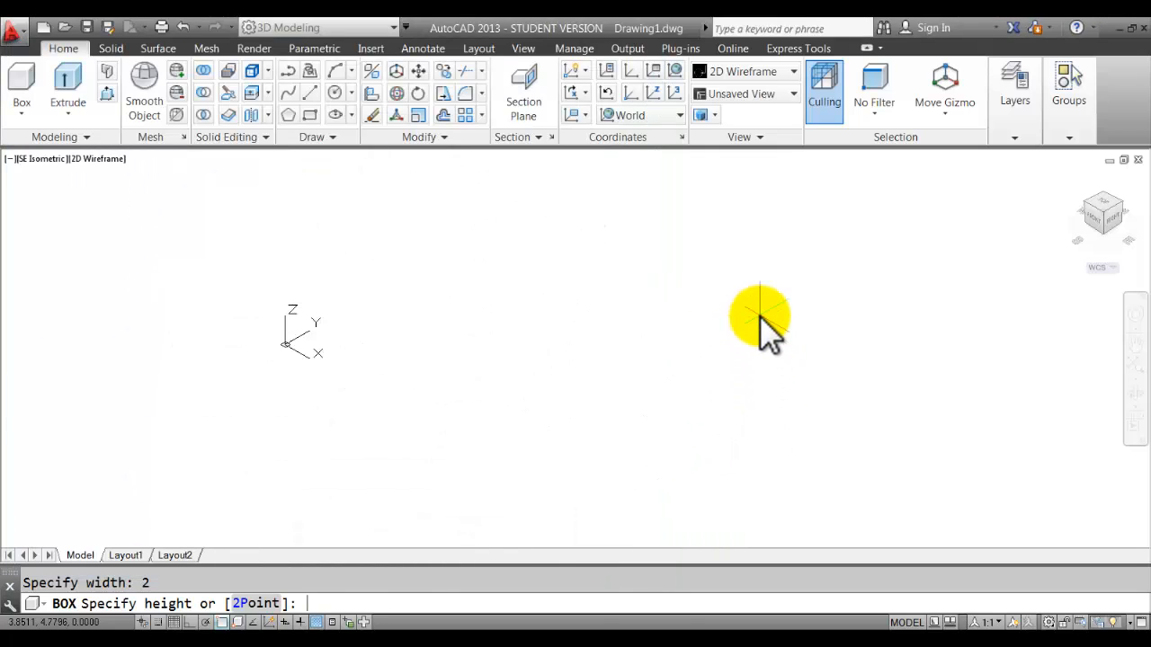
key(Return)
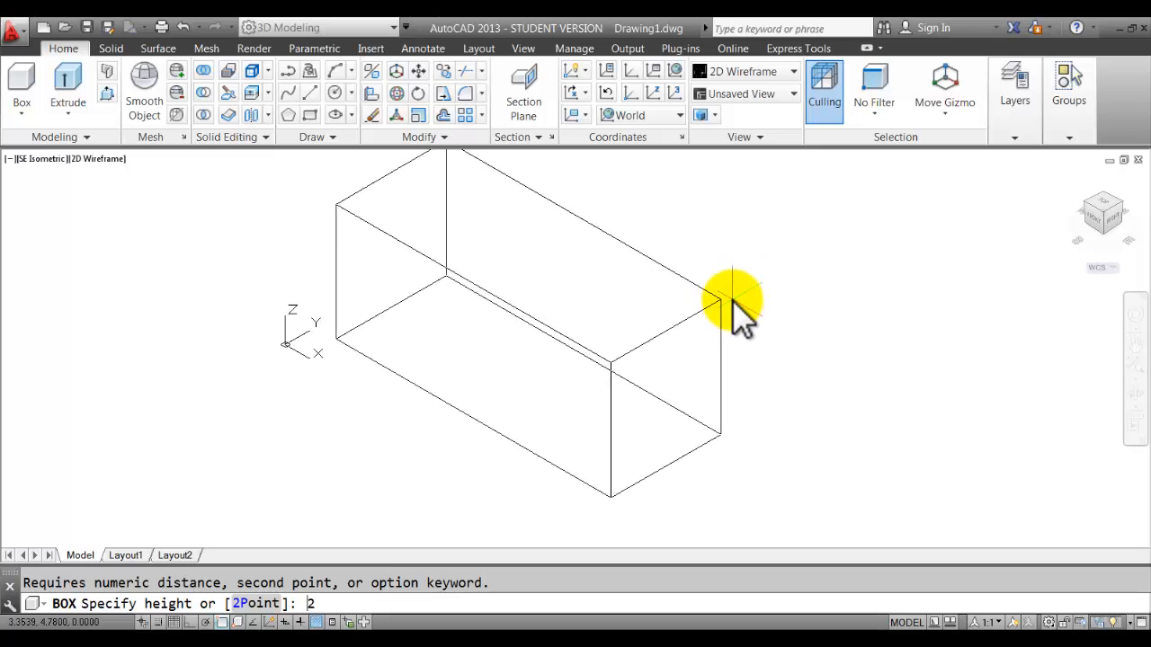
text(2.5)
key(Return)
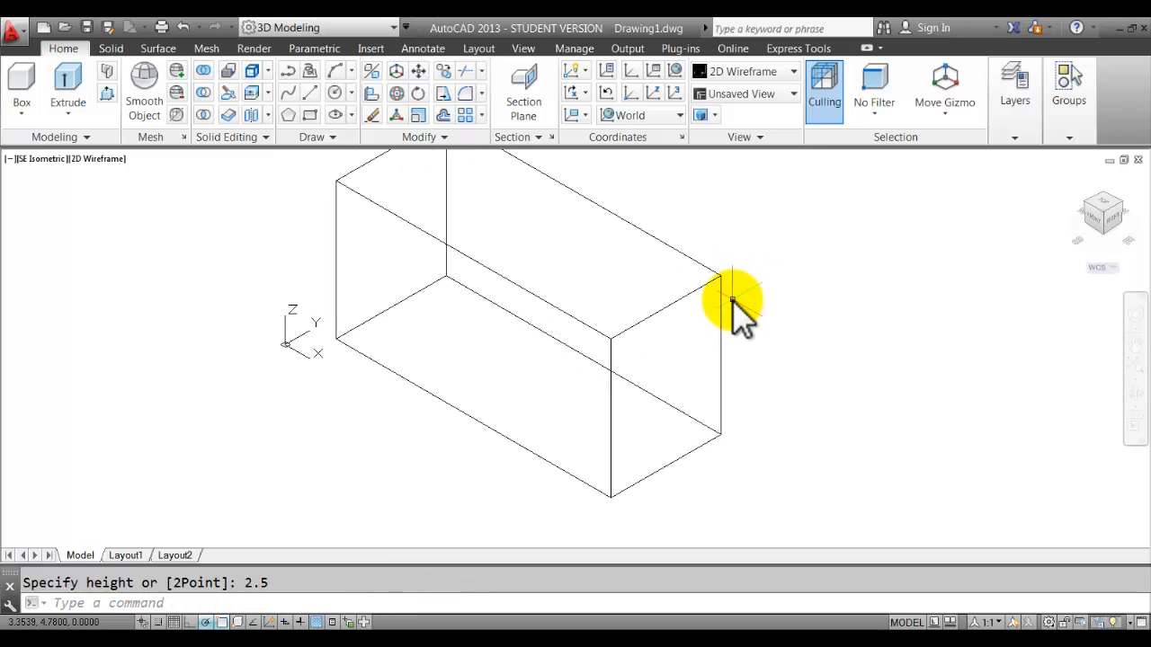
middle_drag(735, 240, 665, 285)
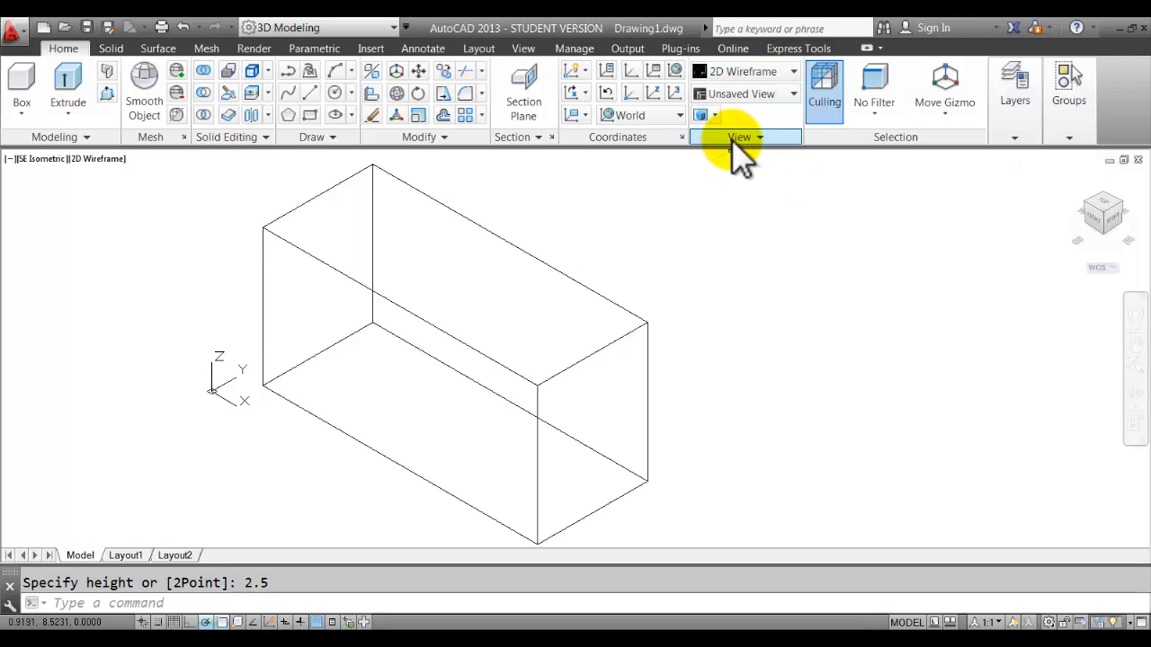
Apply the Conceptual visual style to shade the box, then bring up the drawing-area shortcut menu.
click(775, 72)
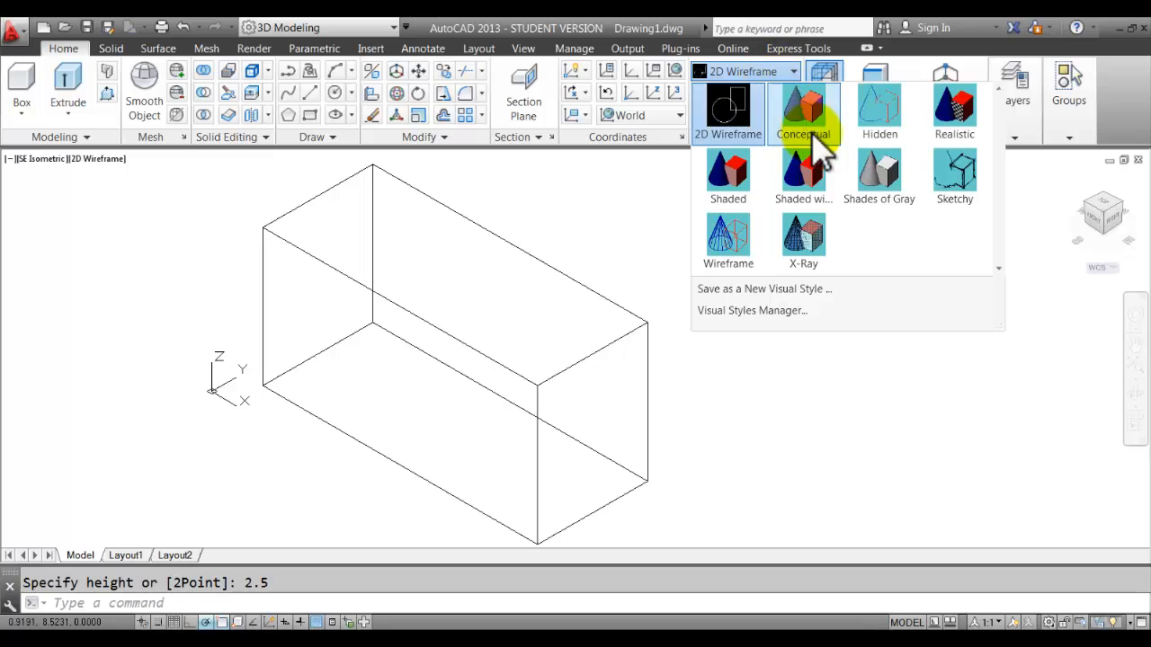
click(813, 126)
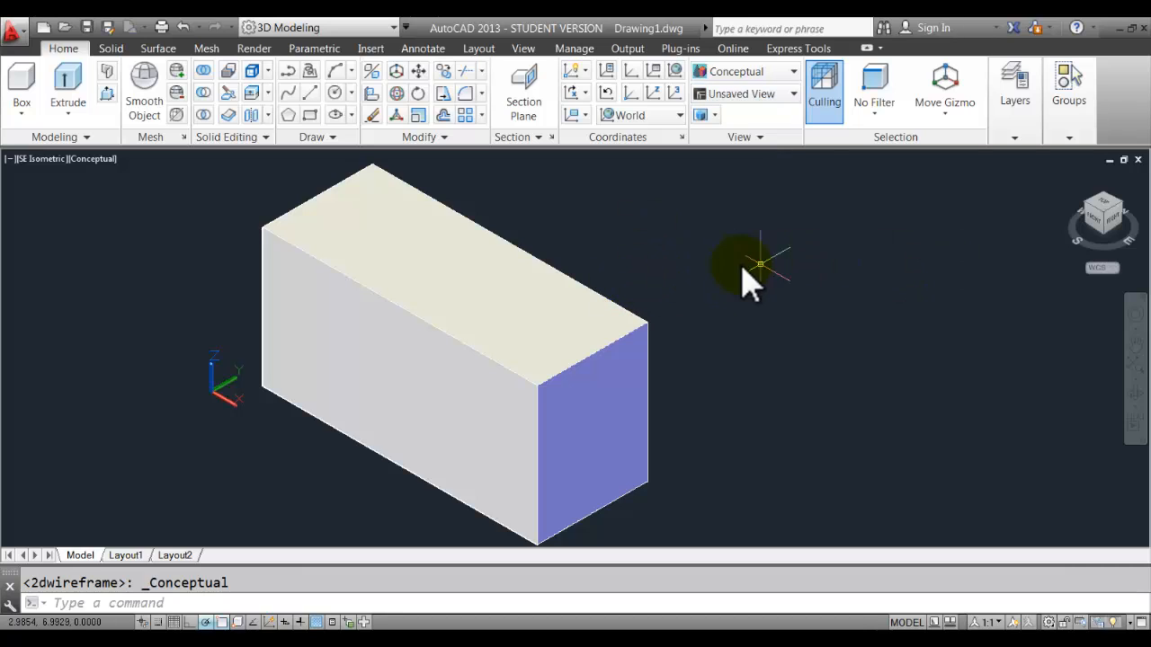
right_click(669, 232)
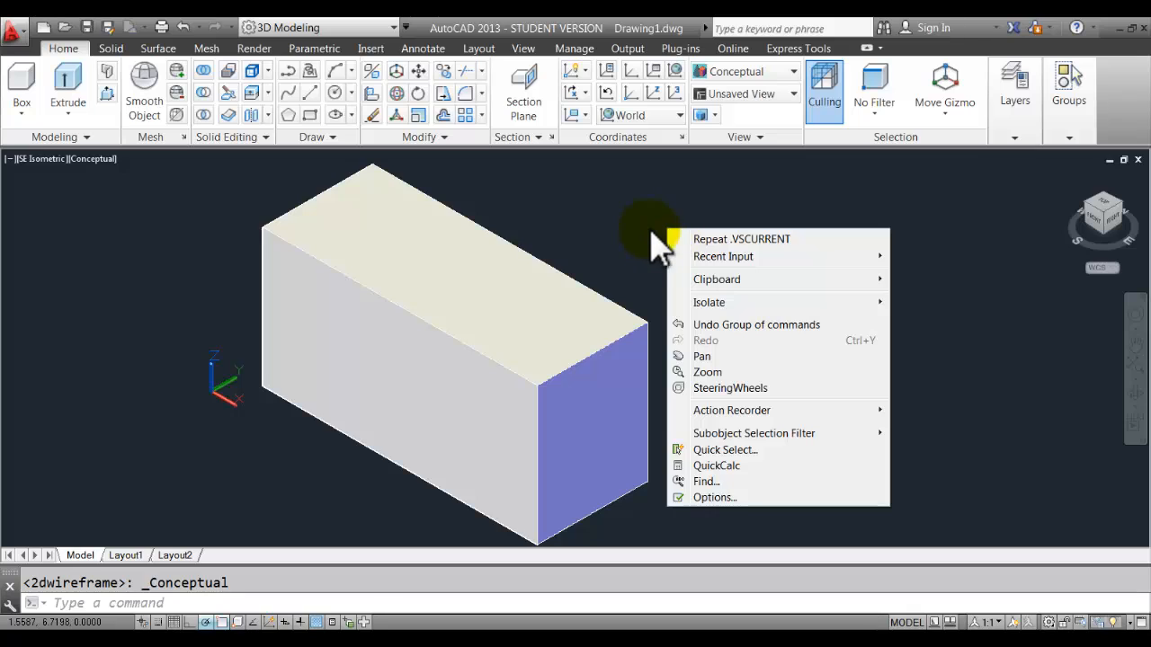
Set the 3D parallel projection uniform background colour to White in Options.
click(715, 497)
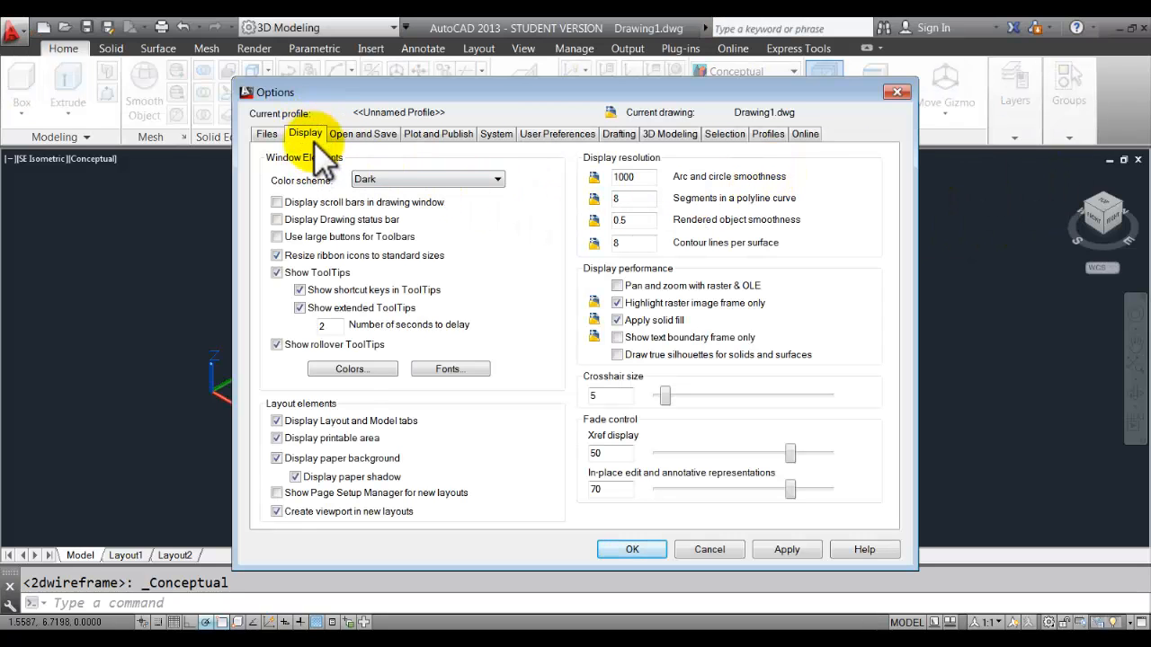
click(358, 372)
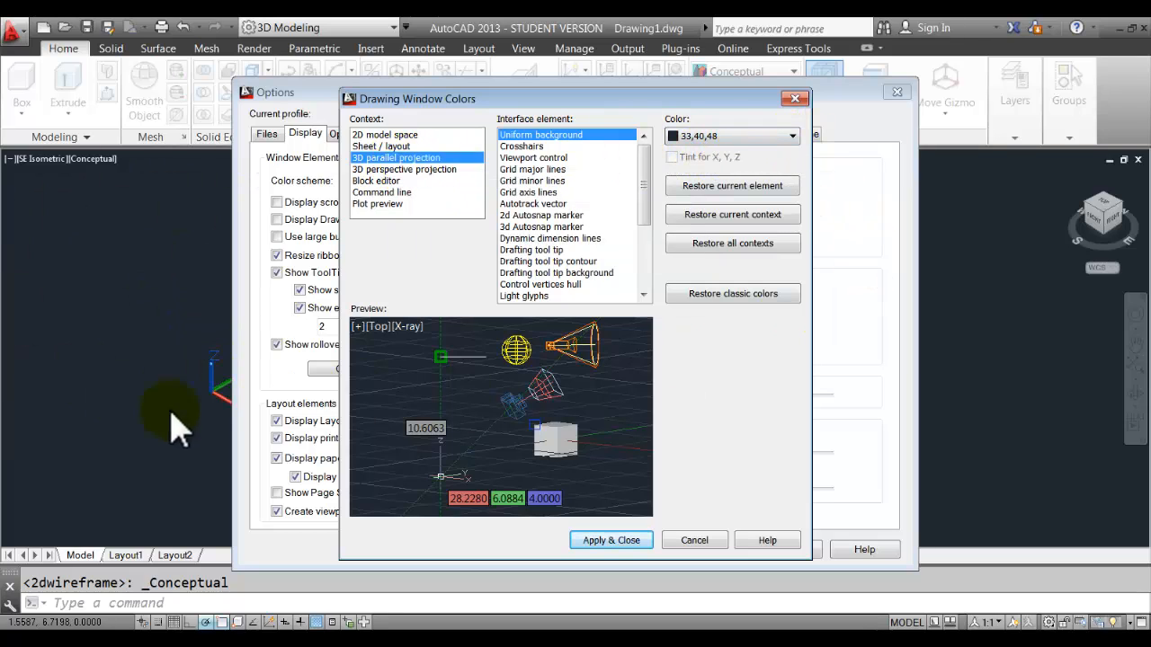
click(765, 135)
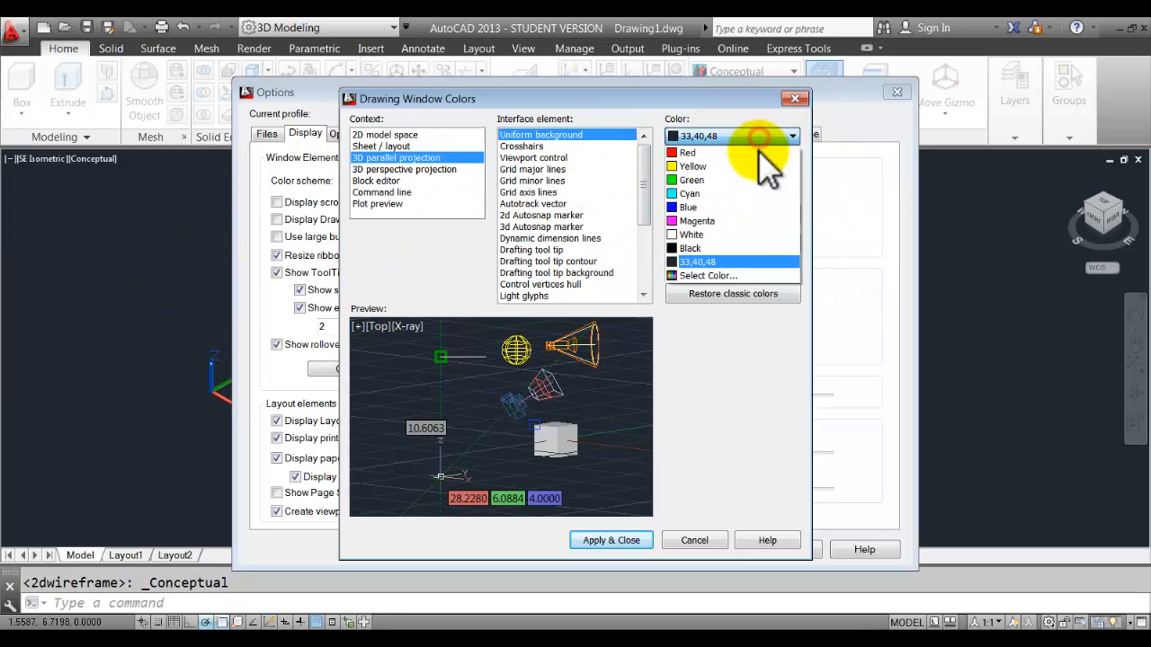
click(724, 238)
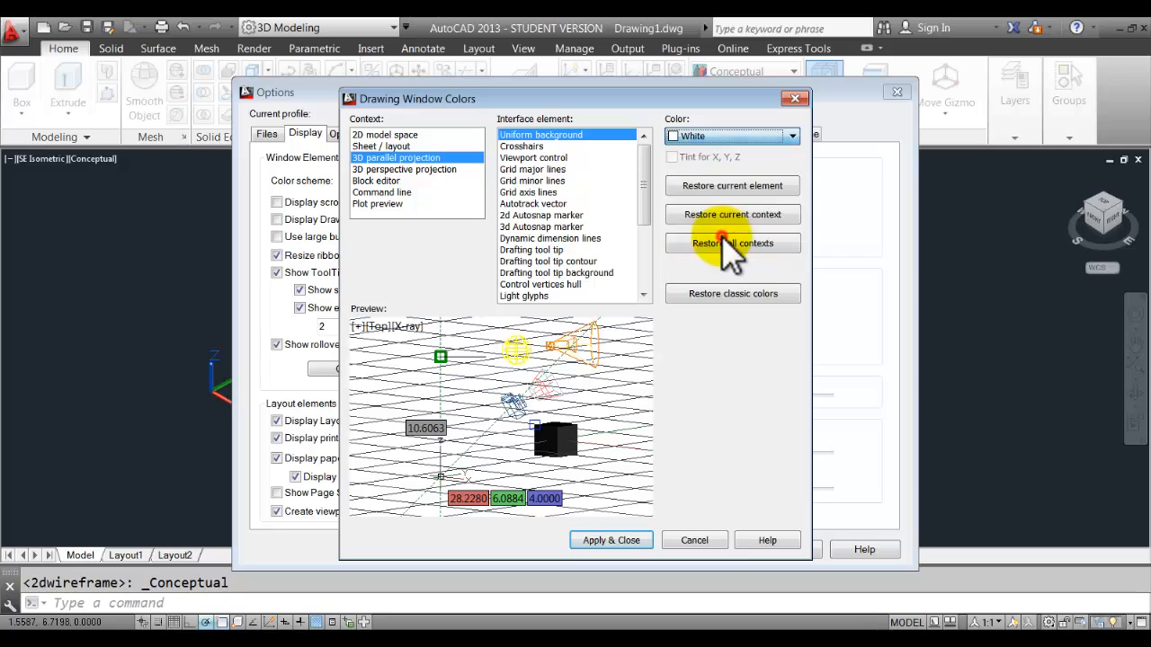
click(619, 542)
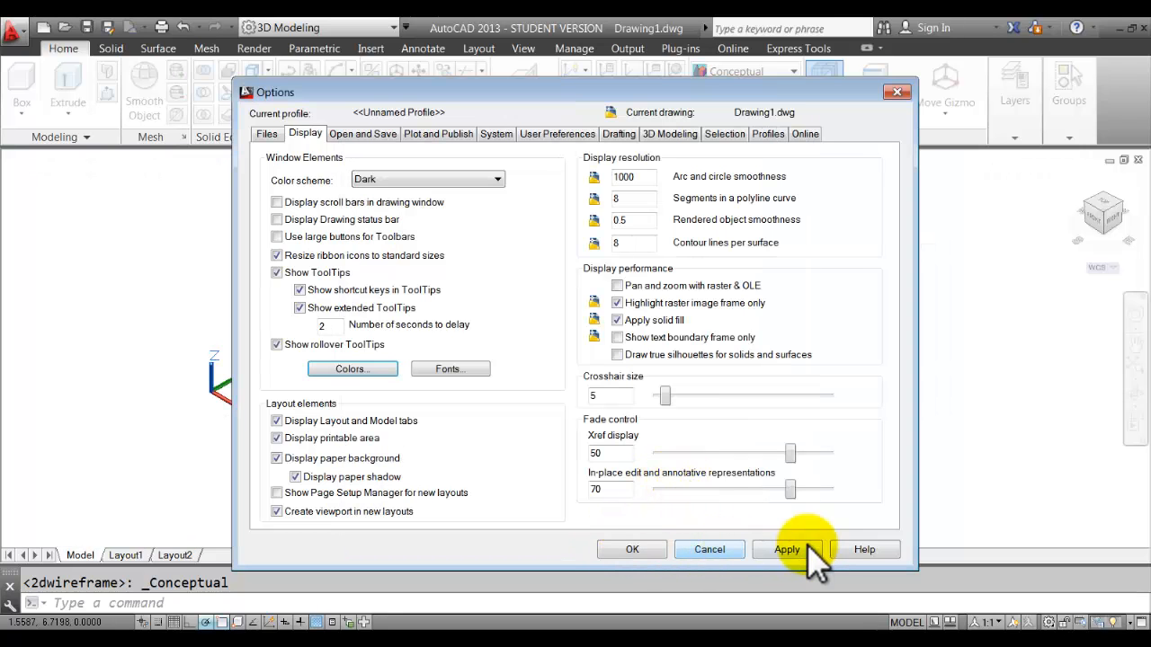
click(627, 548)
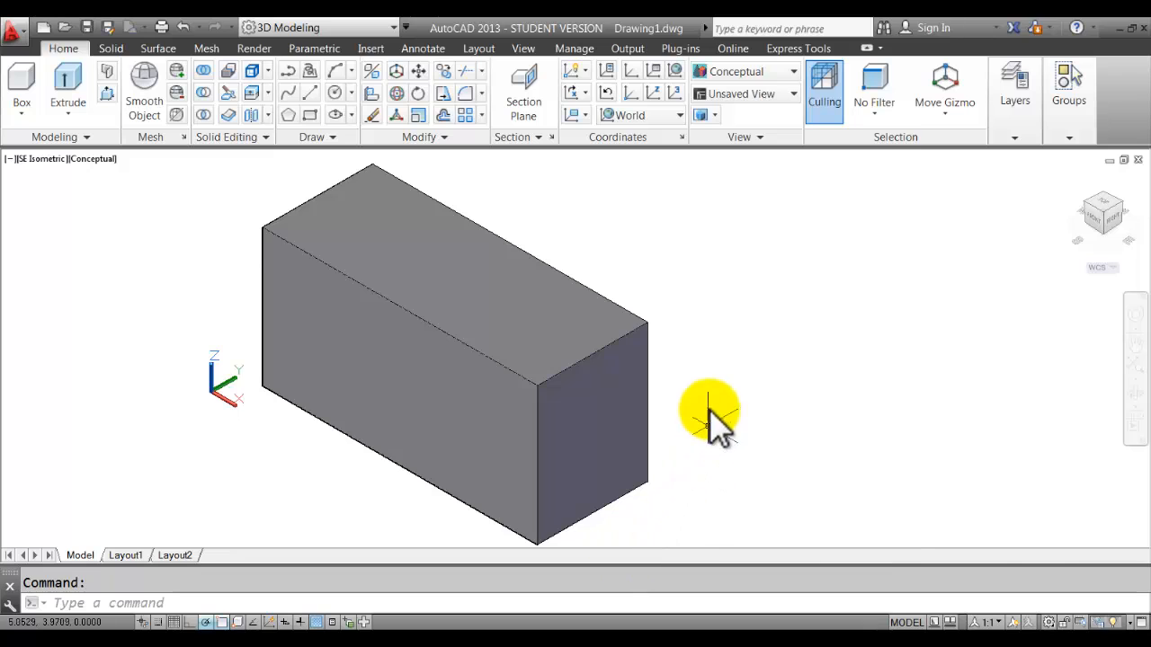
Zoom and pan to recentre the box, then display the Assignment 13 worksheet in Picasa.
scroll(709, 409, down, 2)
middle_drag(712, 411, 519, 337)
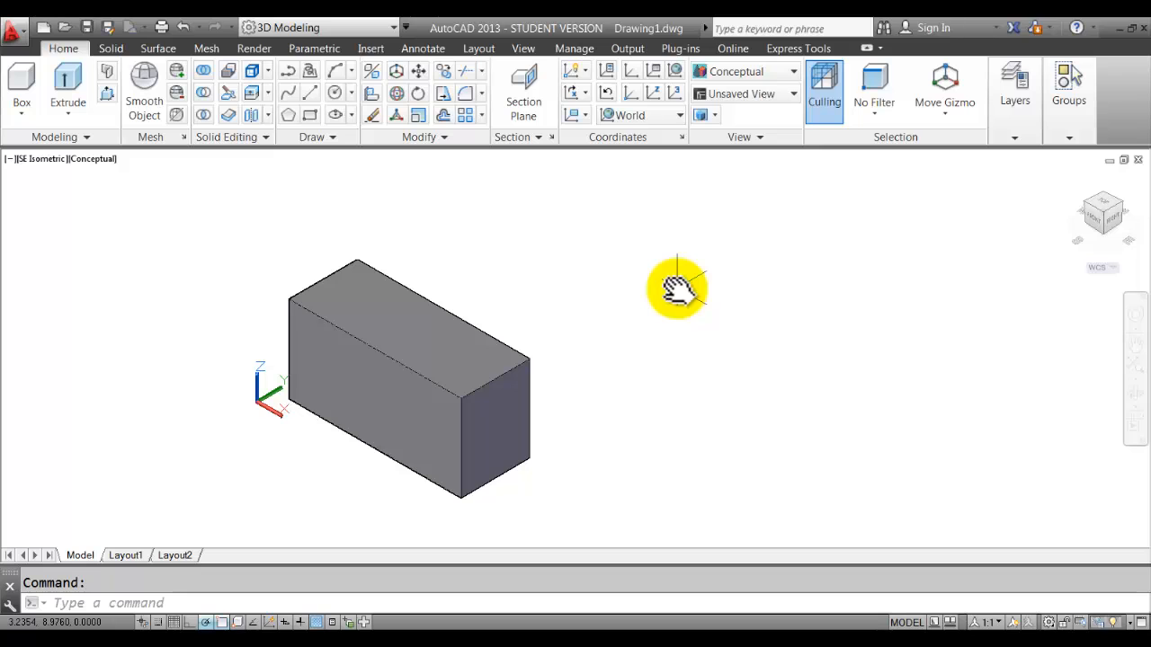
scroll(515, 333, up, 3)
middle_drag(521, 330, 611, 267)
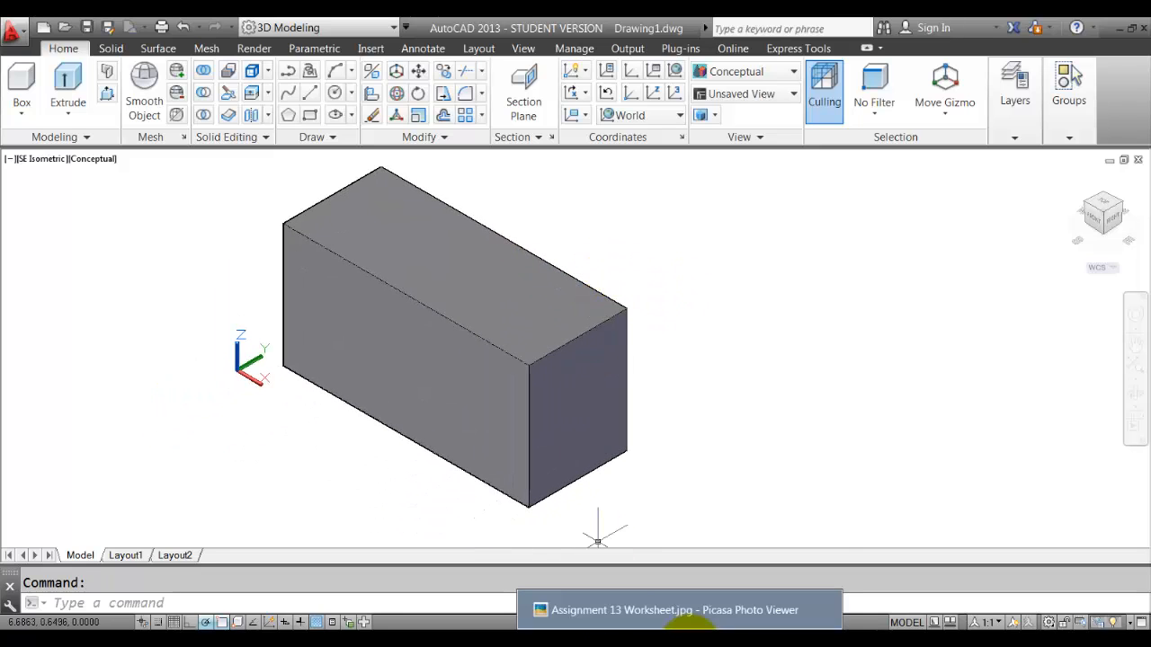
click(692, 629)
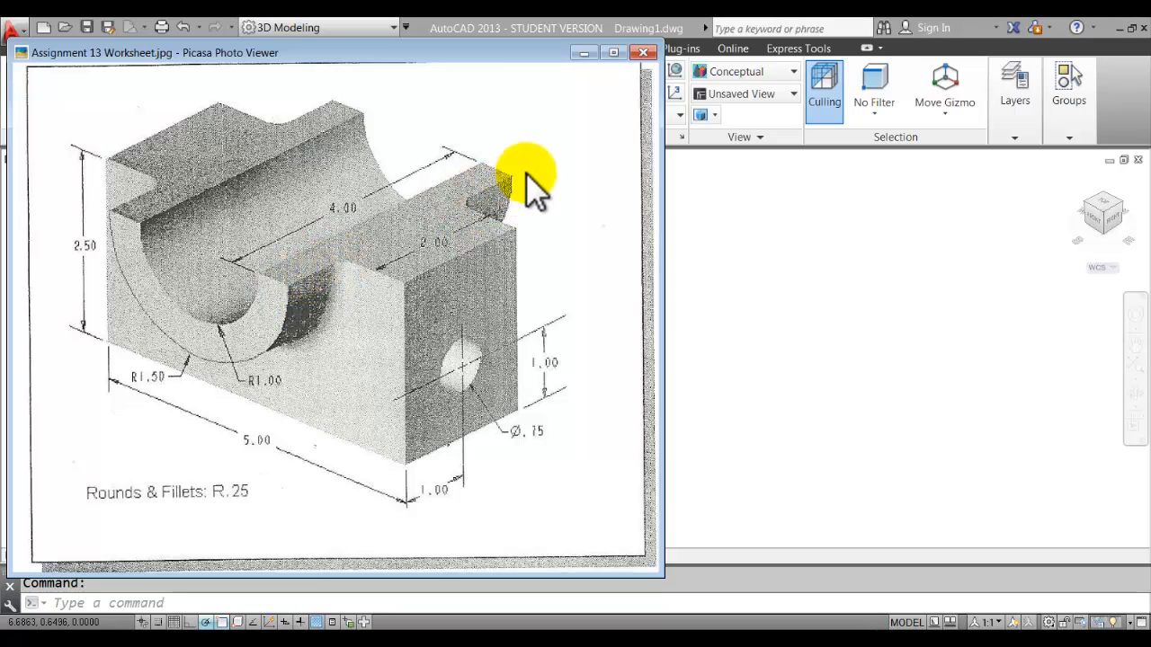
Back in the drawing, turn on Object Snap with Midpoint ticked and enable Dynamic UCS.
click(709, 400)
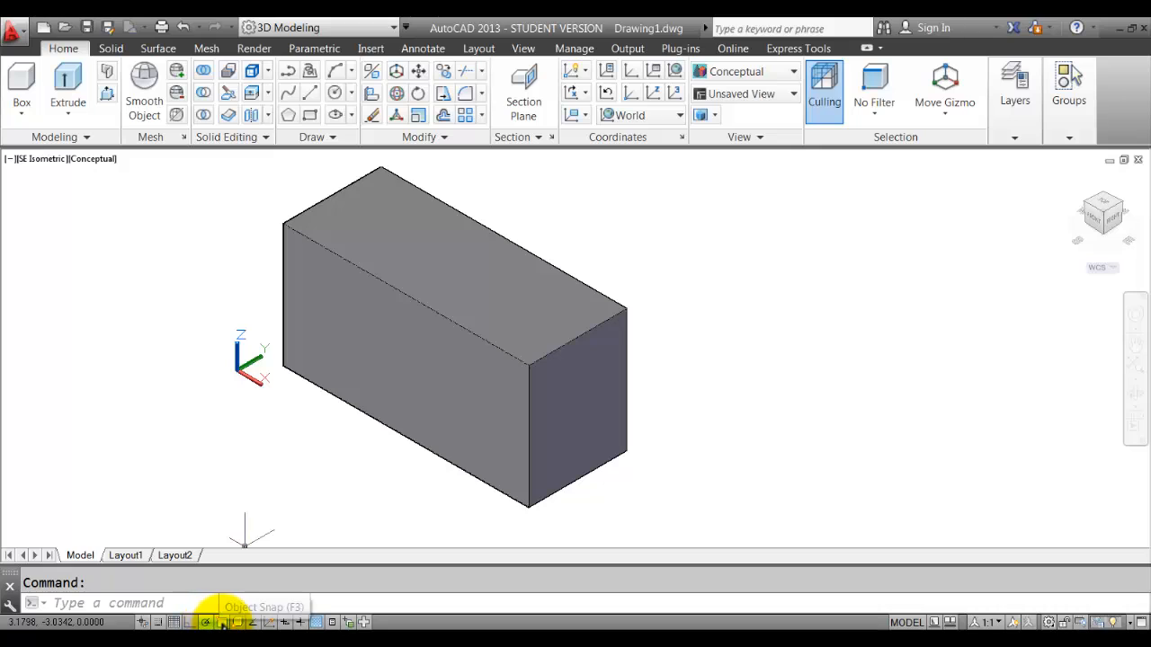
click(222, 621)
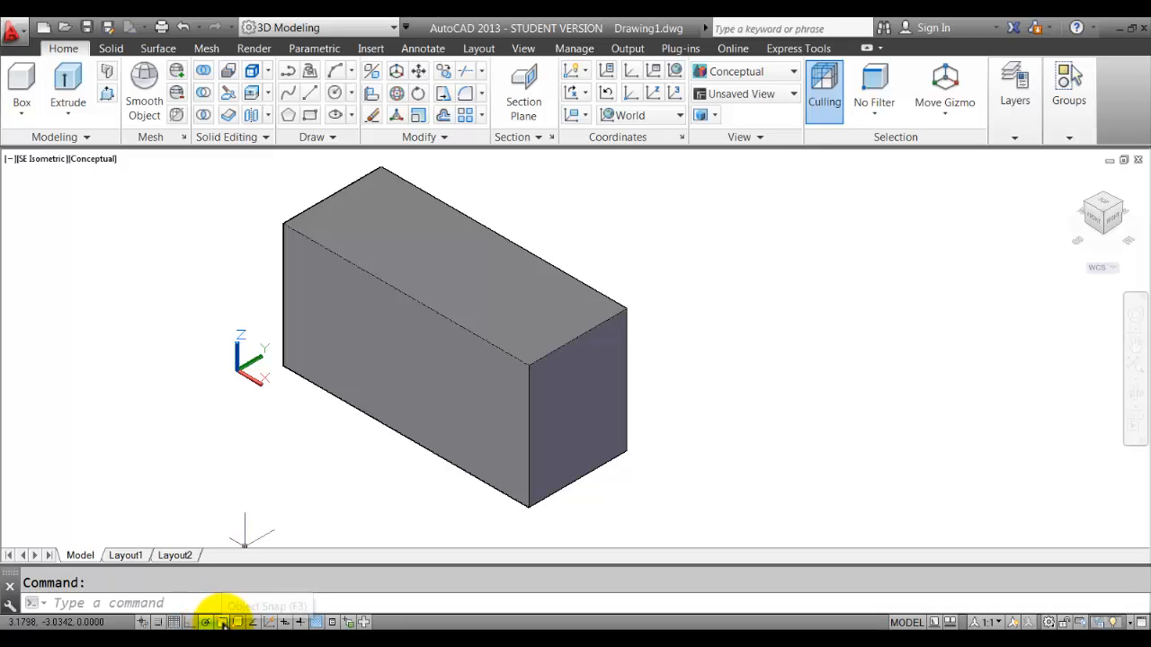
right_click(223, 622)
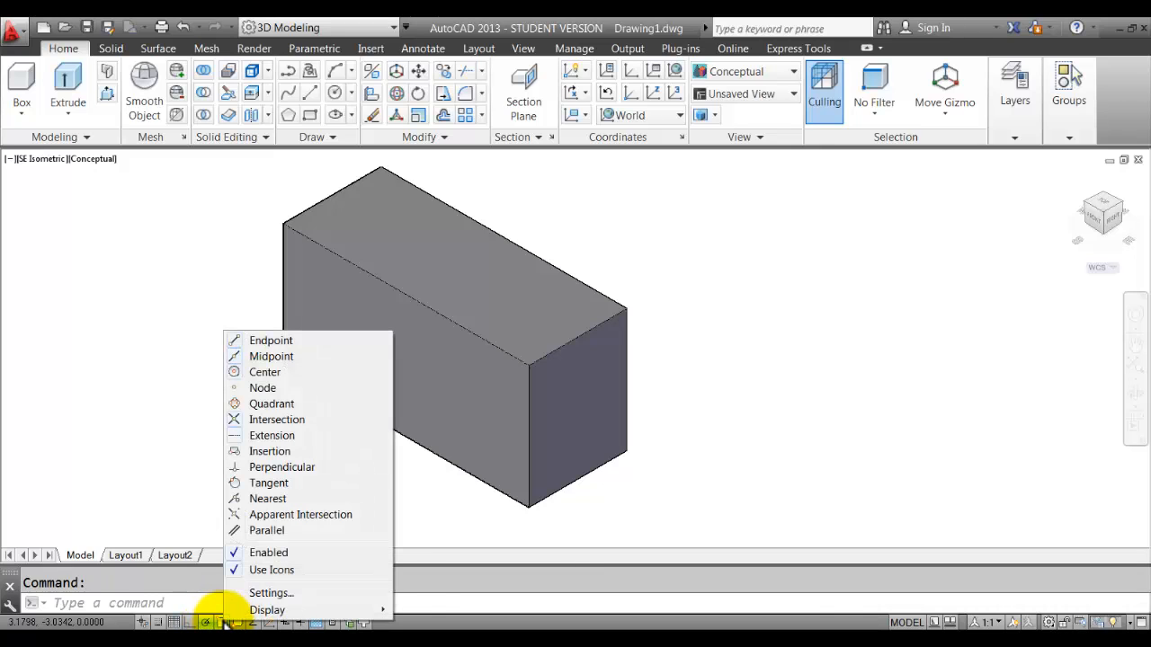
click(292, 356)
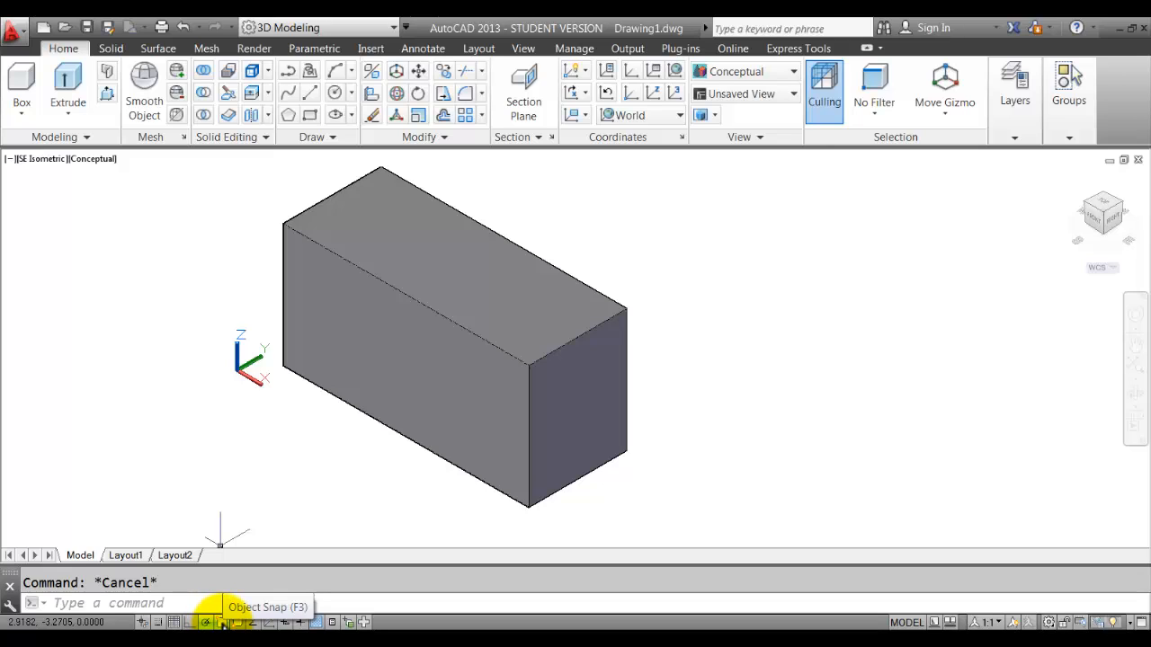
click(268, 622)
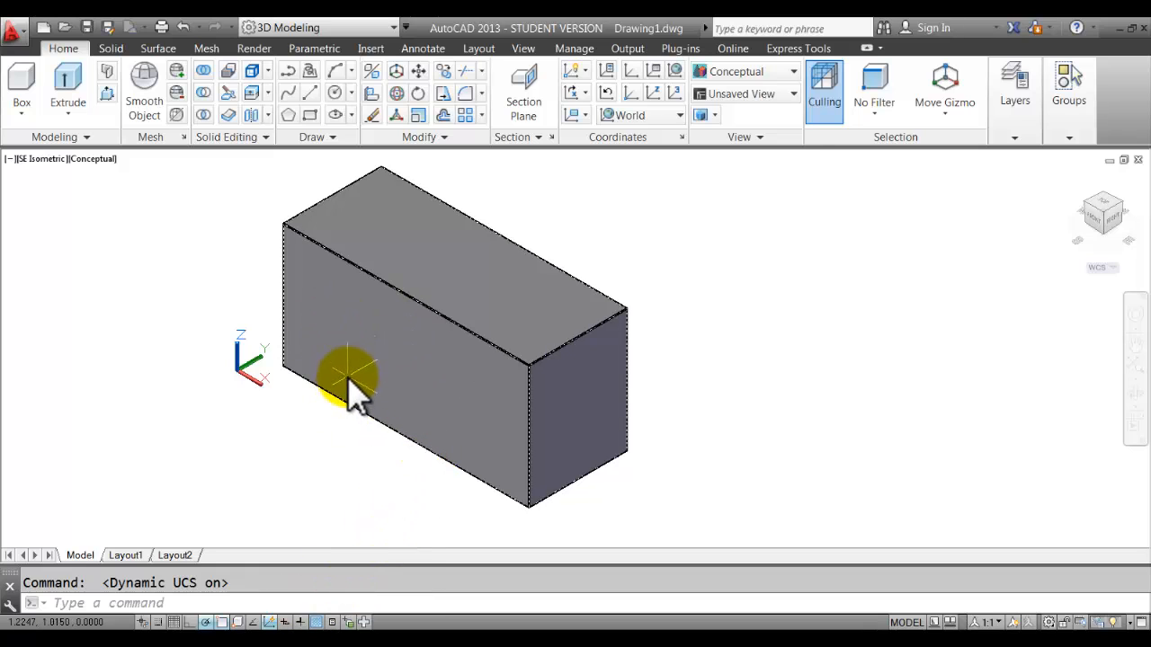
Draw a Center, Radius circle of radius 1 at the box's top front edge midpoint.
click(349, 91)
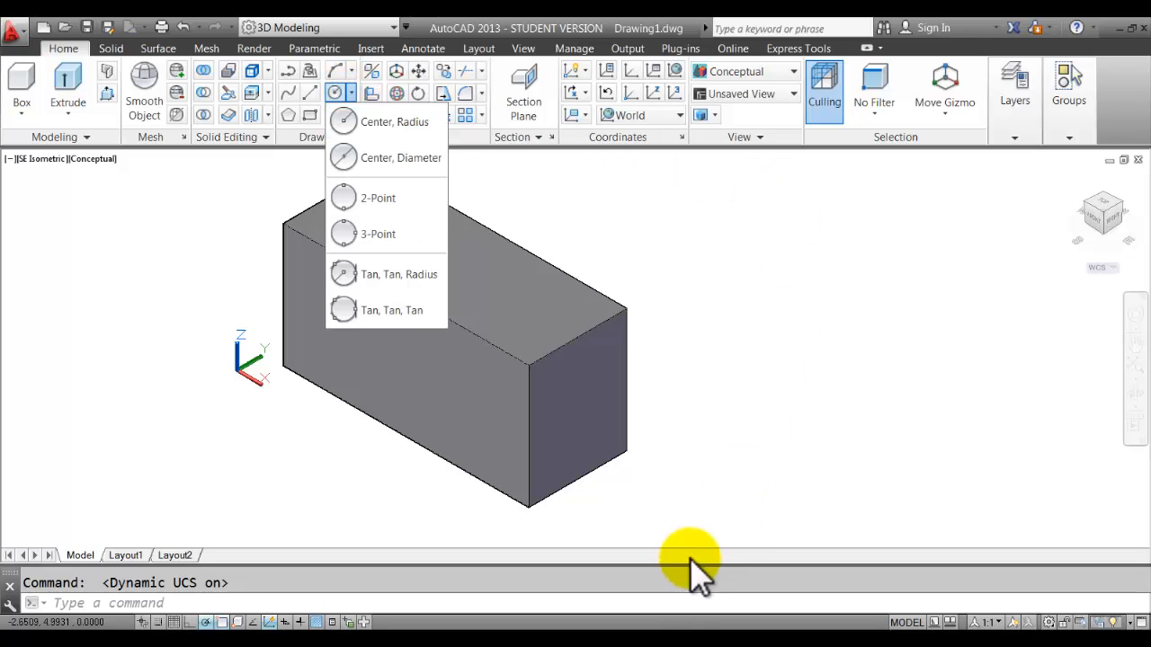
click(673, 627)
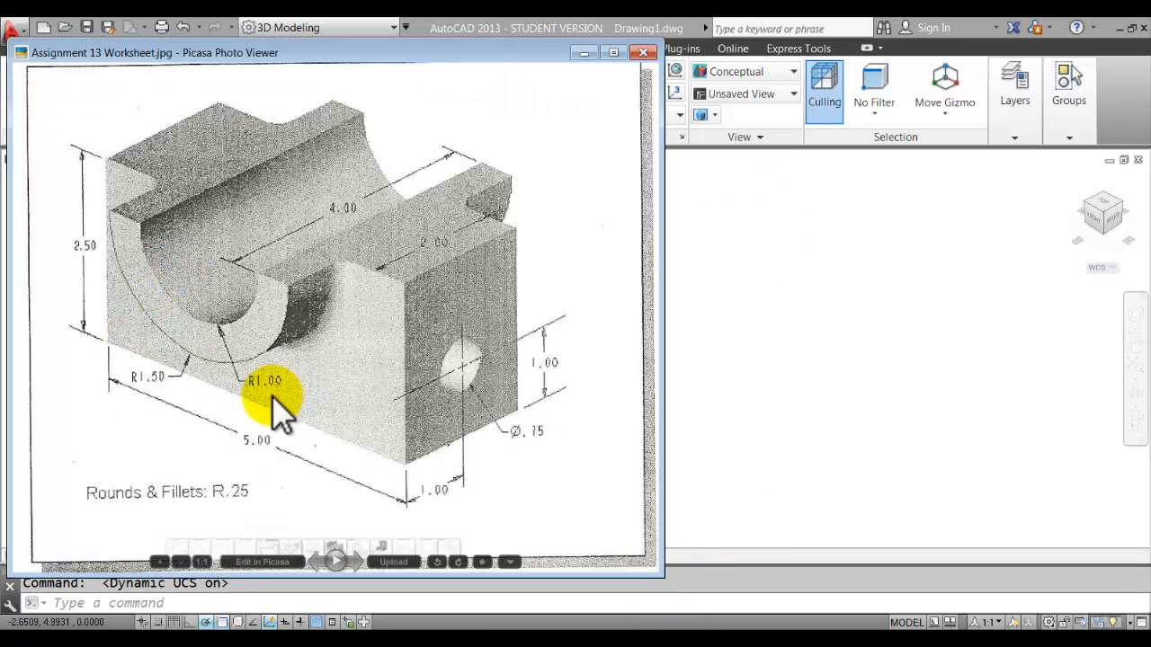
click(784, 331)
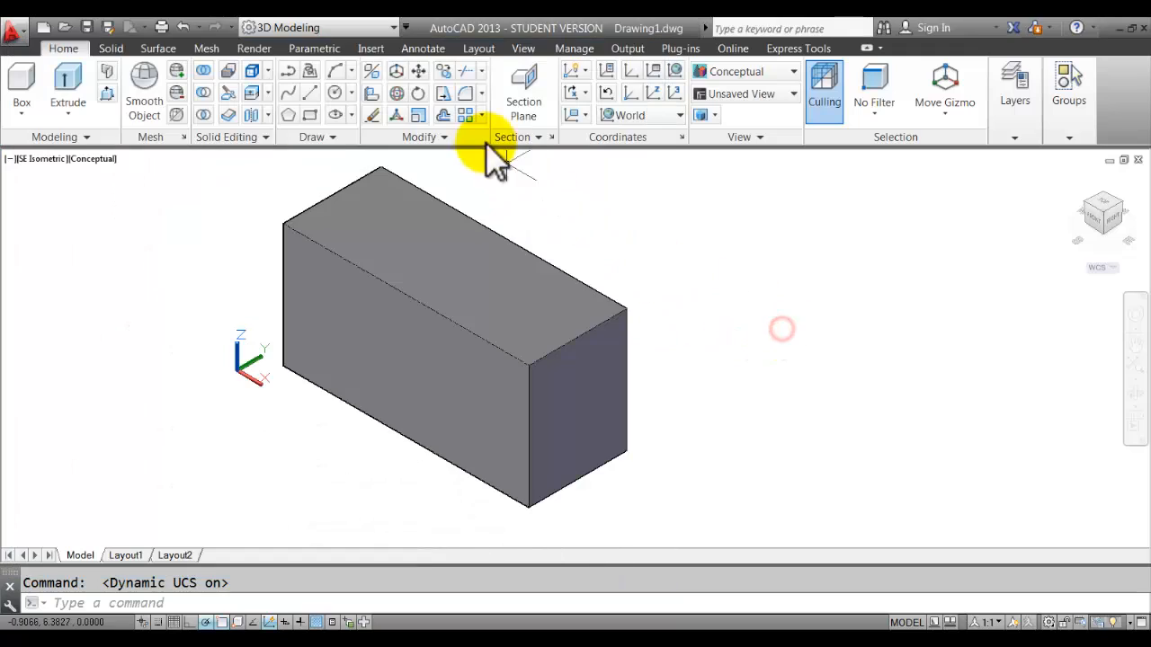
click(350, 93)
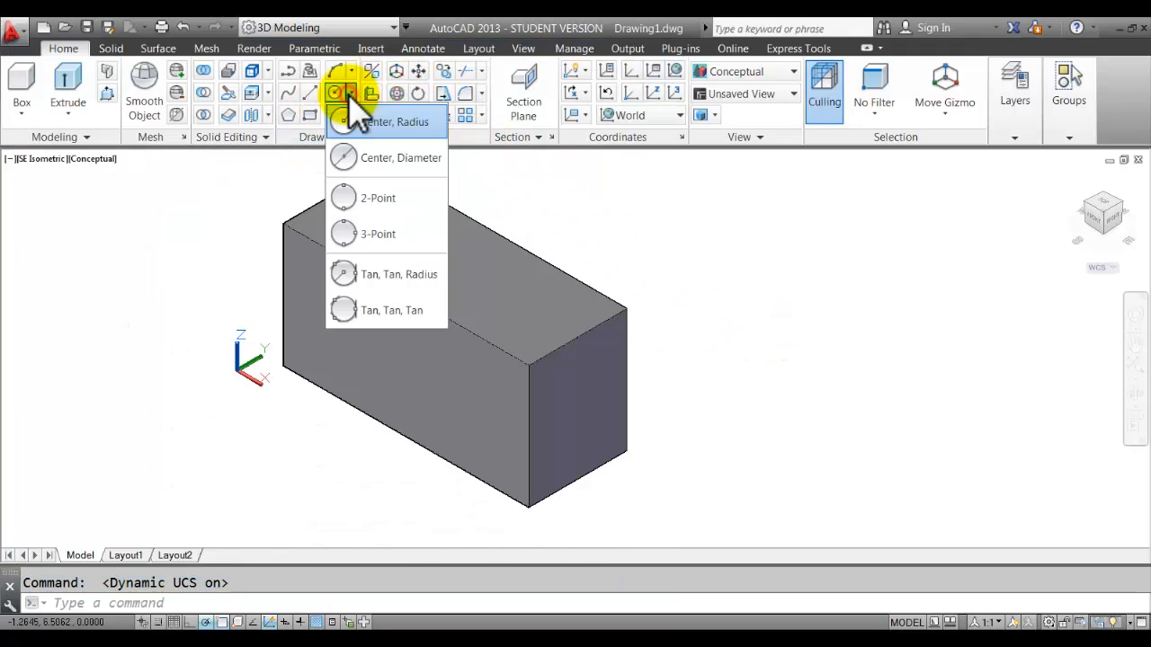
click(398, 125)
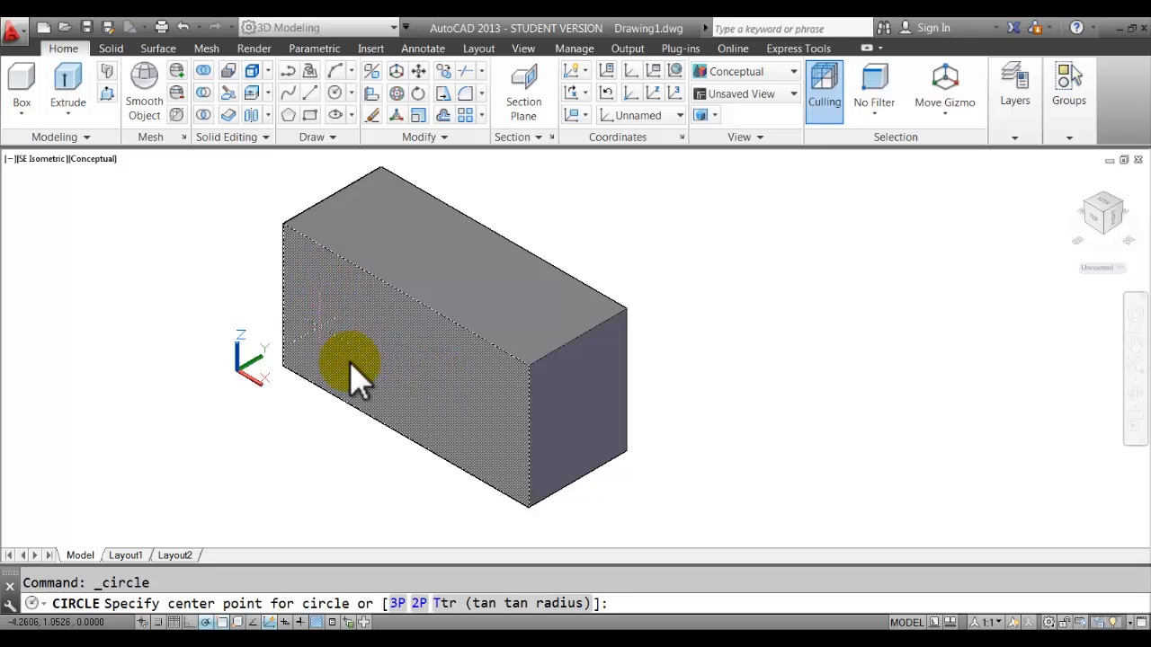
click(405, 304)
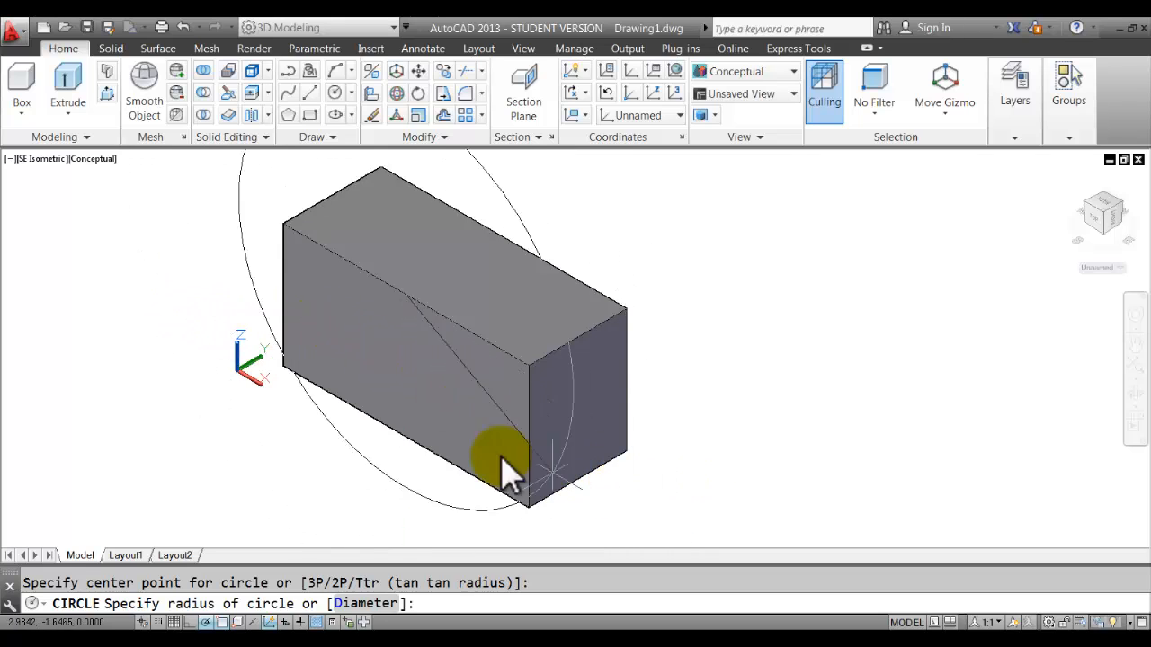
click(688, 636)
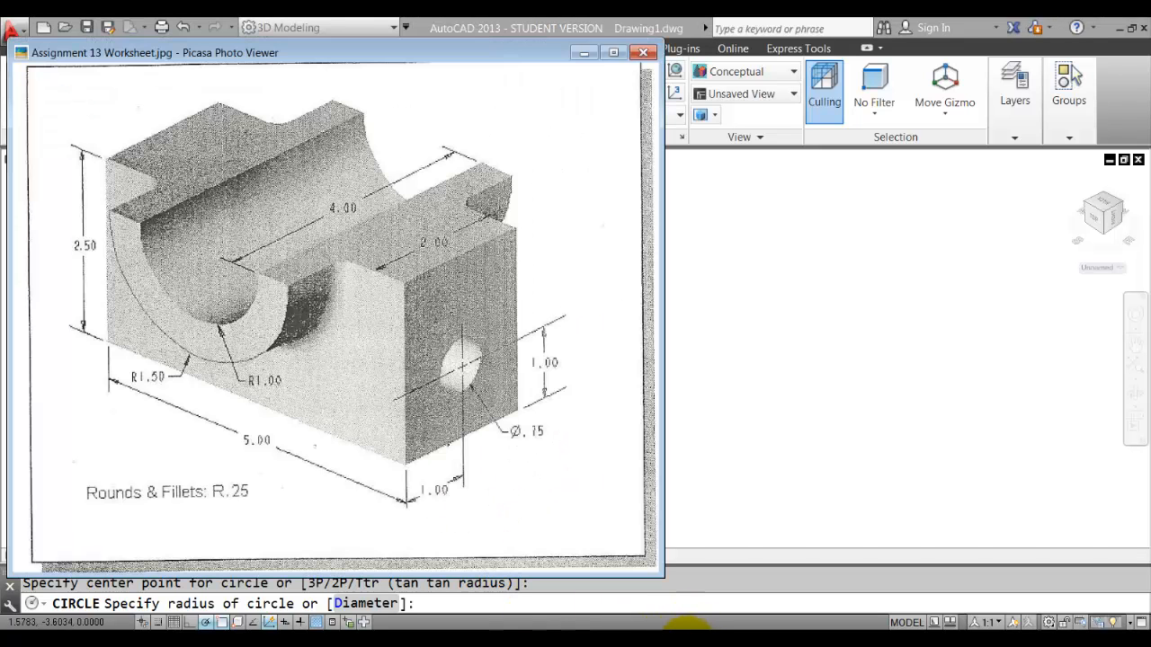
click(688, 637)
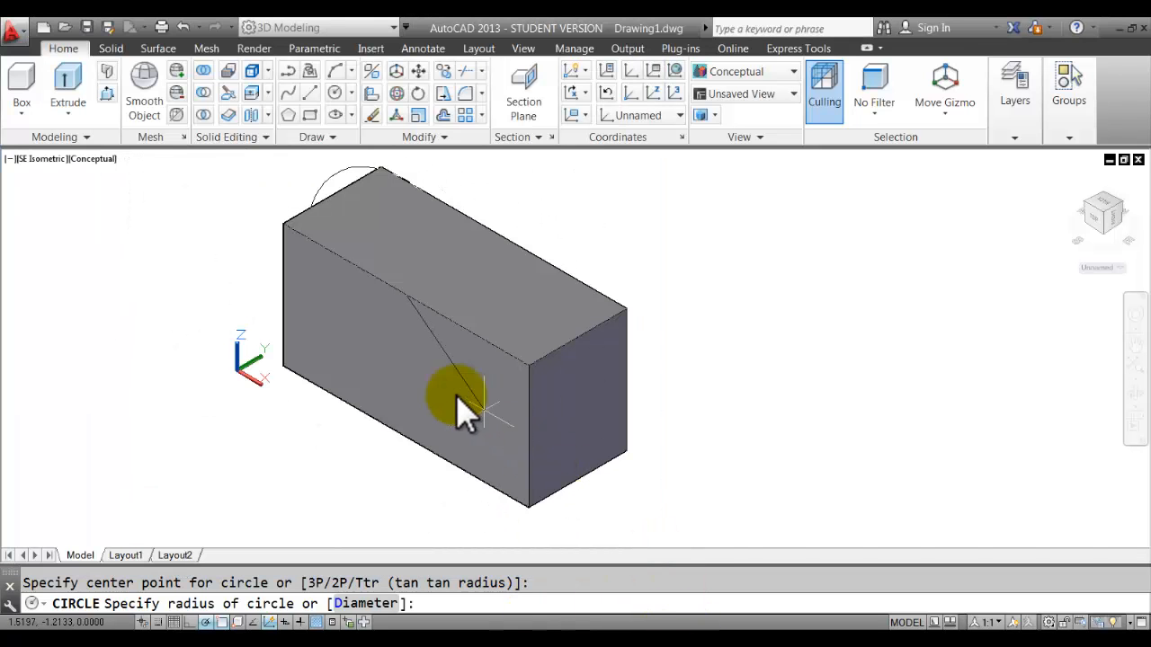
text(1)
key(Return)
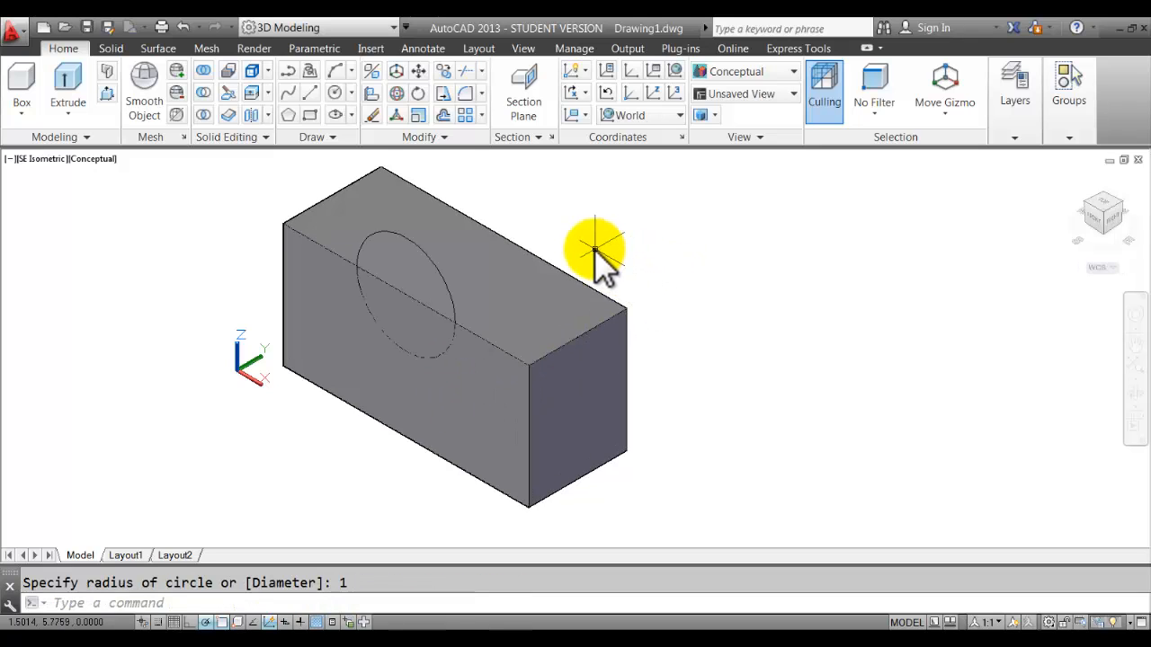
Draw a radius-1.5 Center, Radius circle sharing the first circle's centre.
click(352, 89)
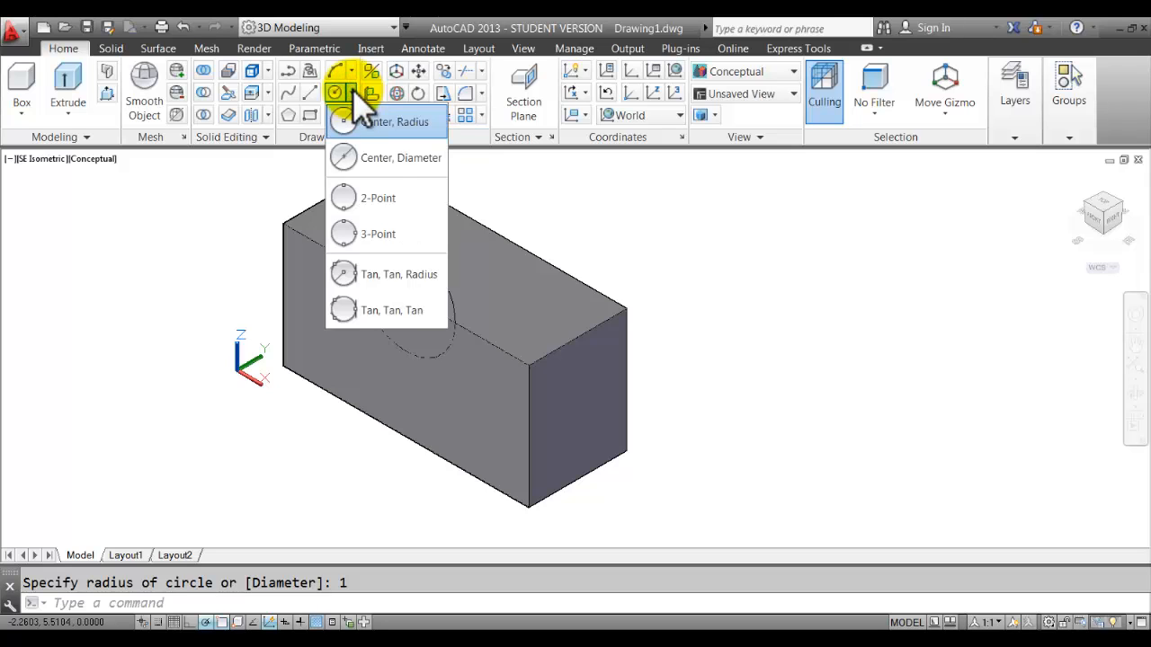
click(390, 123)
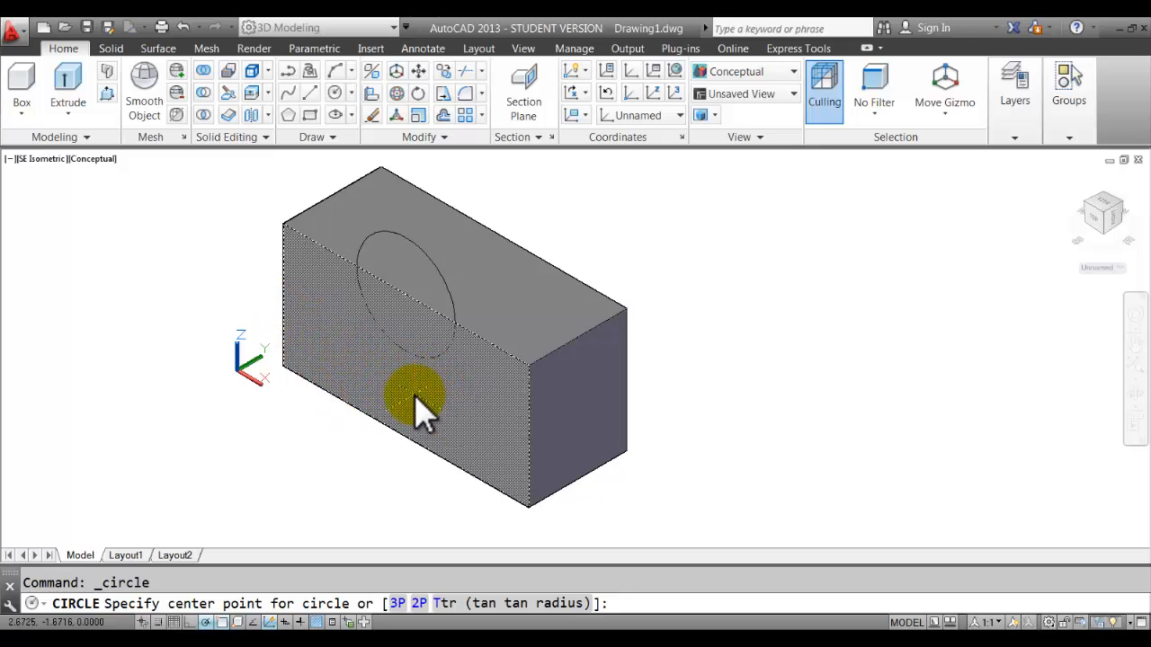
click(404, 303)
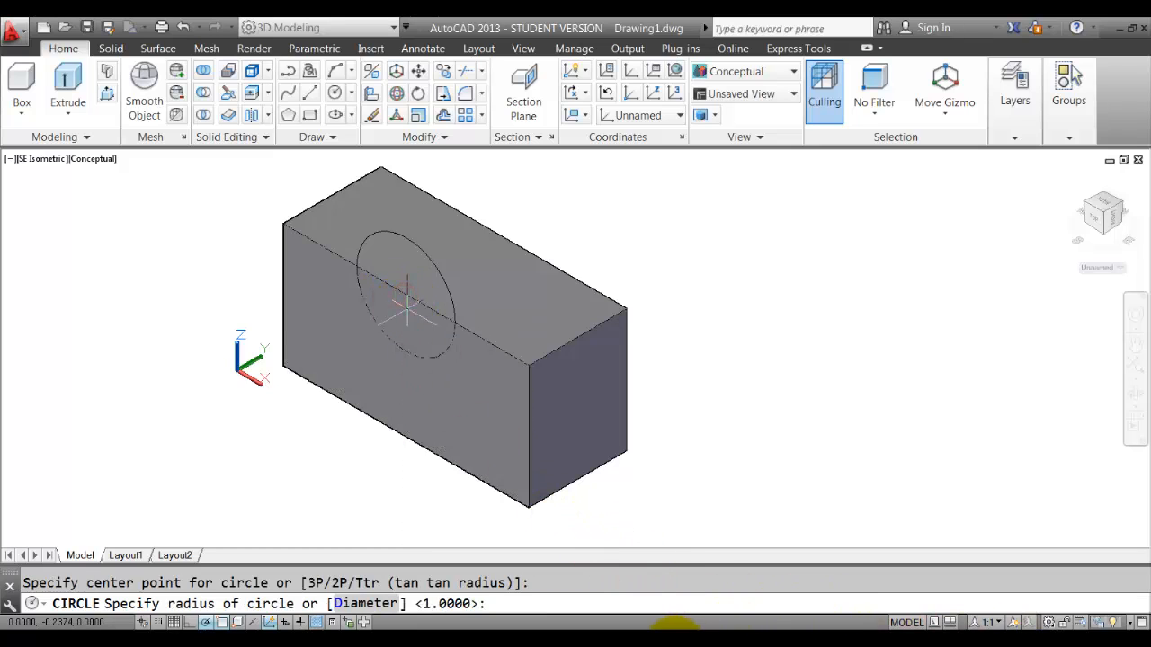
click(675, 645)
click(675, 645)
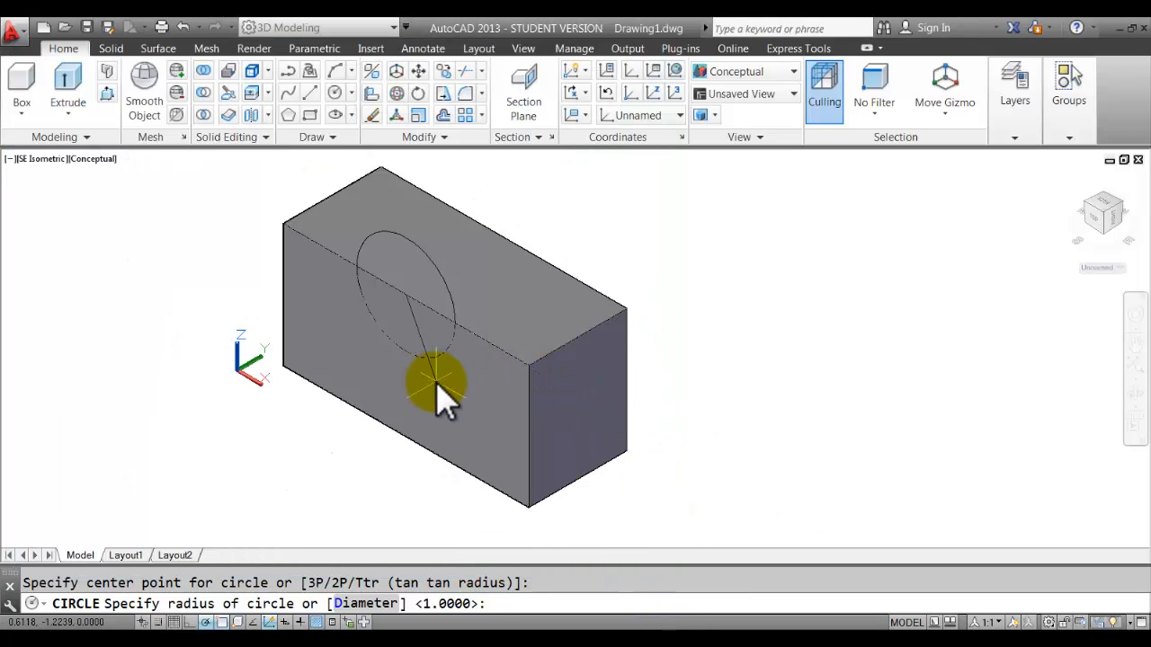
key(Return)
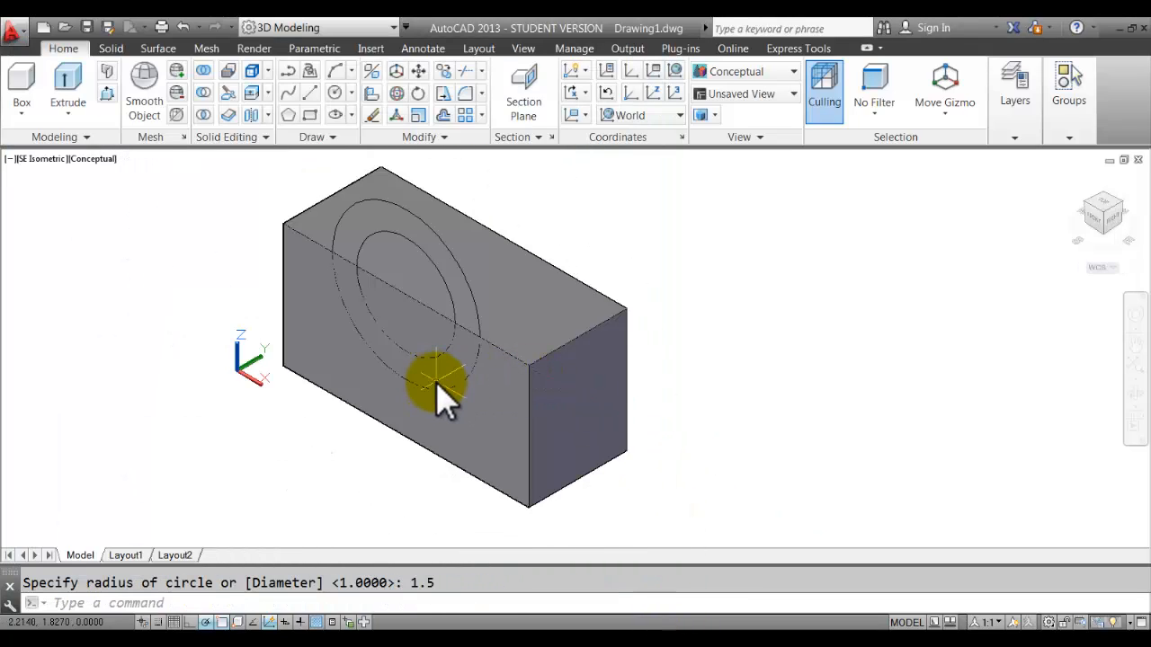
mouse_move(538, 227)
middle_down()
mouse_move(560, 232)
mouse_move(541, 243)
middle_up()
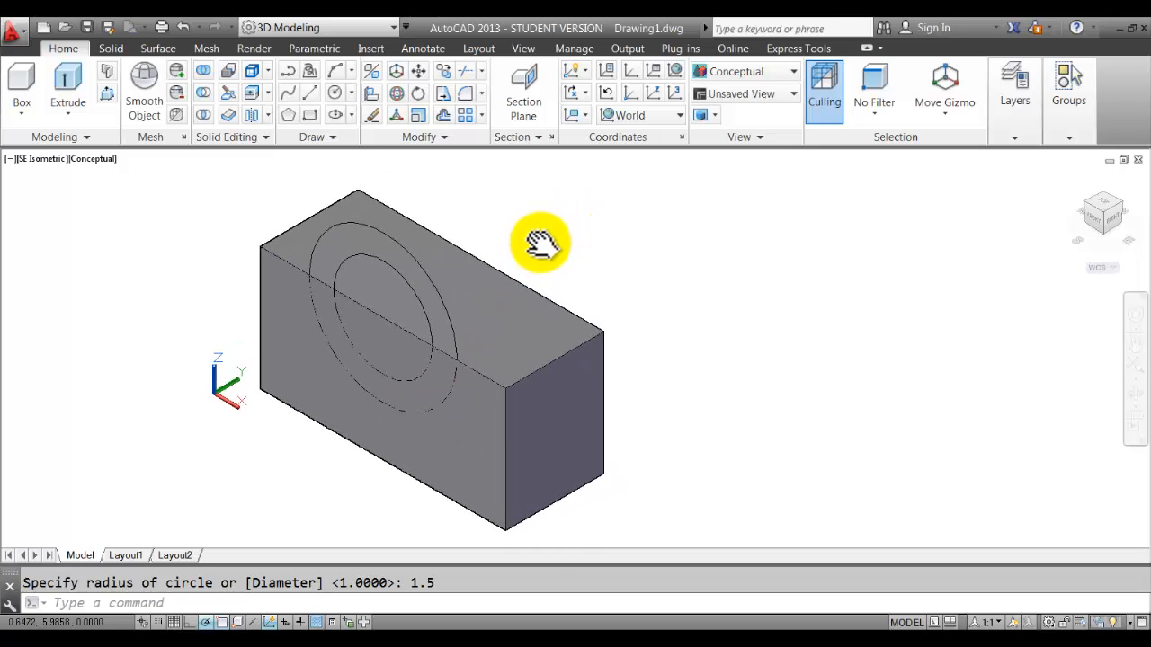
Switch the visual style to 2D Wireframe so the box edges and both circles show.
click(780, 73)
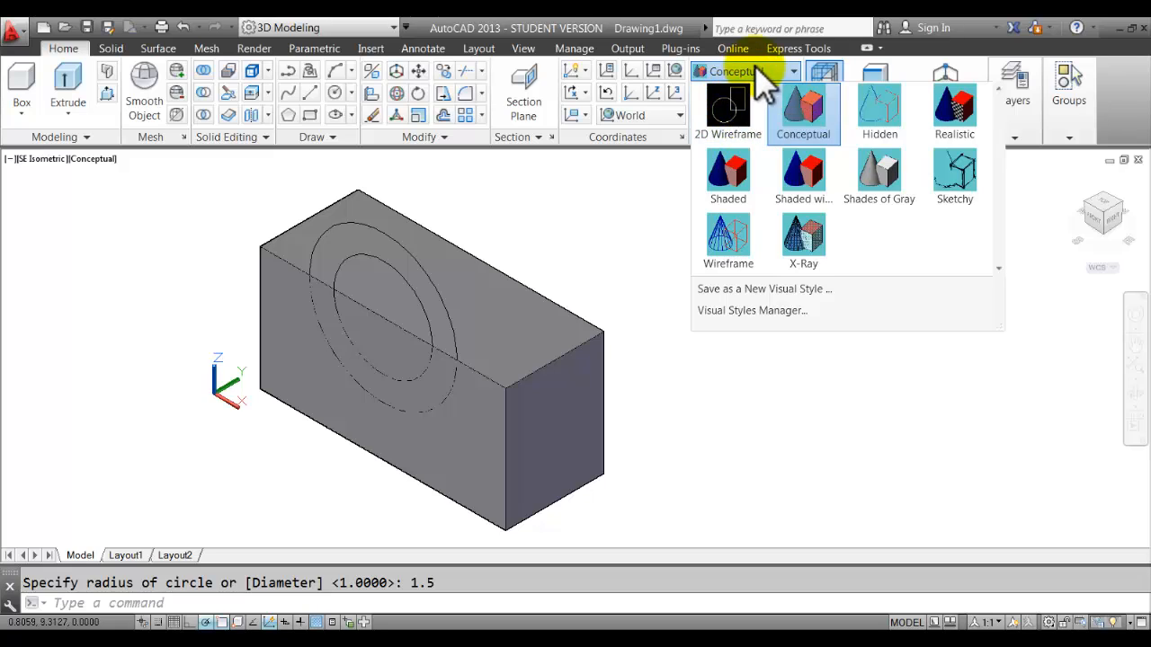
click(732, 115)
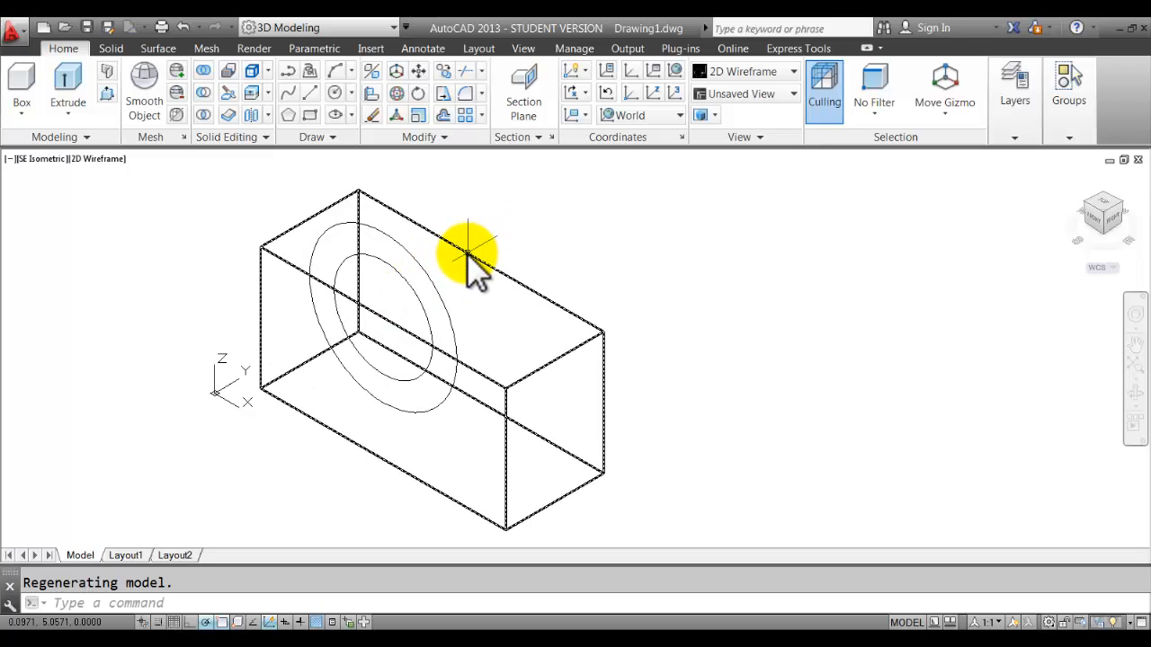
Copy both concentric circles from their centre to the midpoint of the block's back top edge.
click(443, 73)
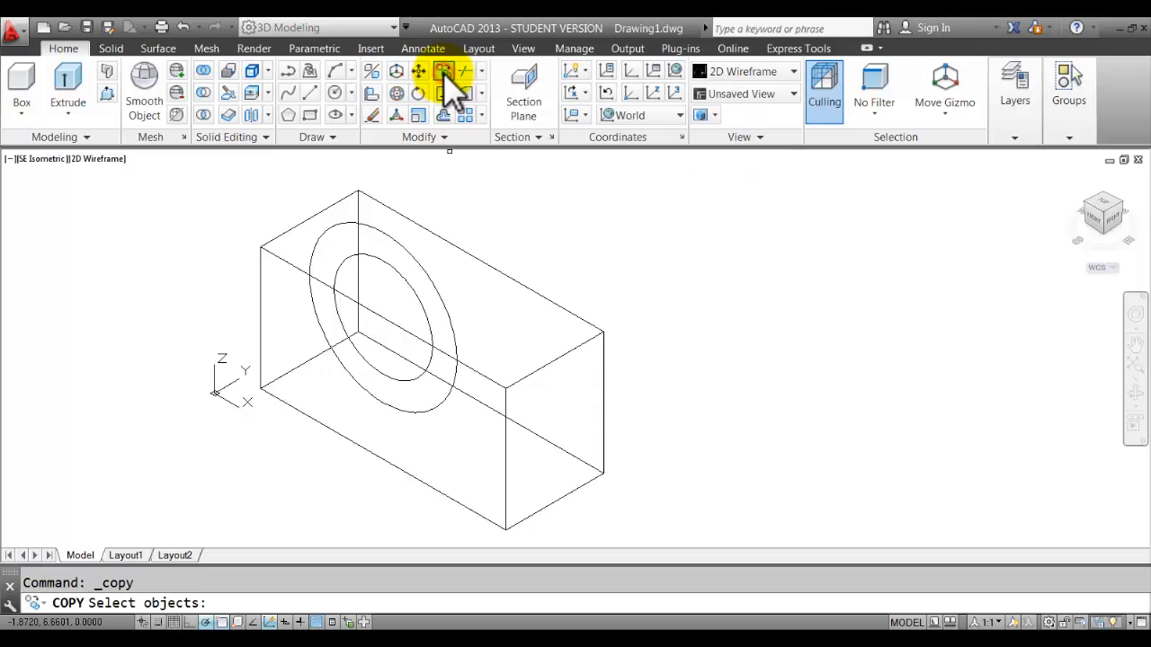
click(437, 273)
click(415, 292)
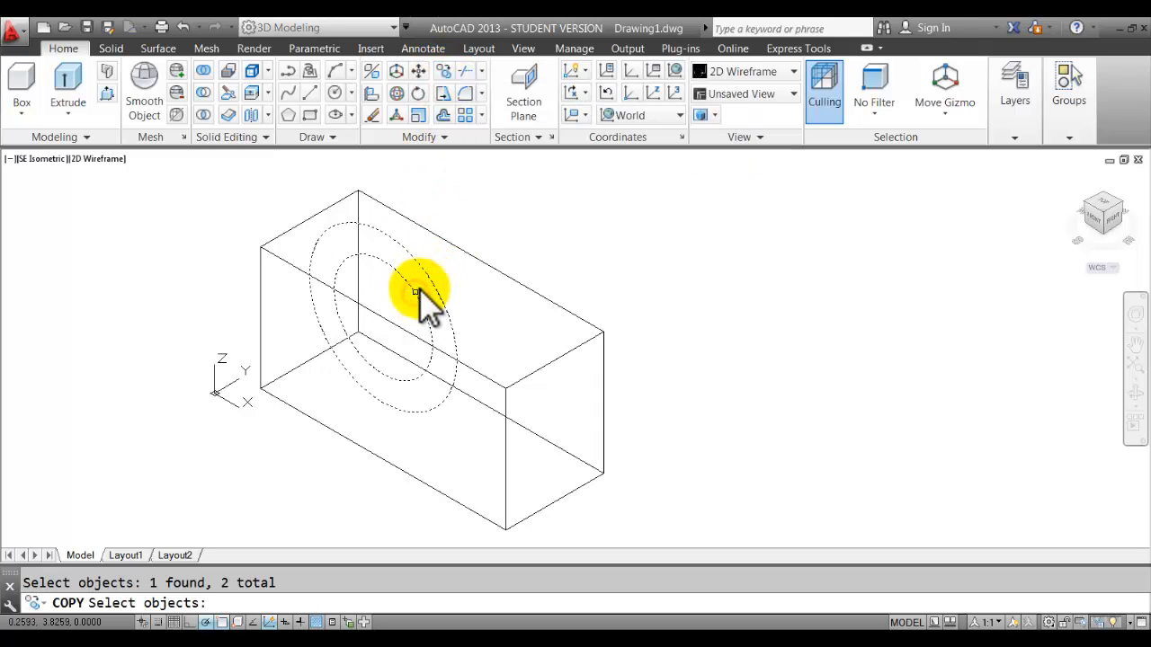
key(Return)
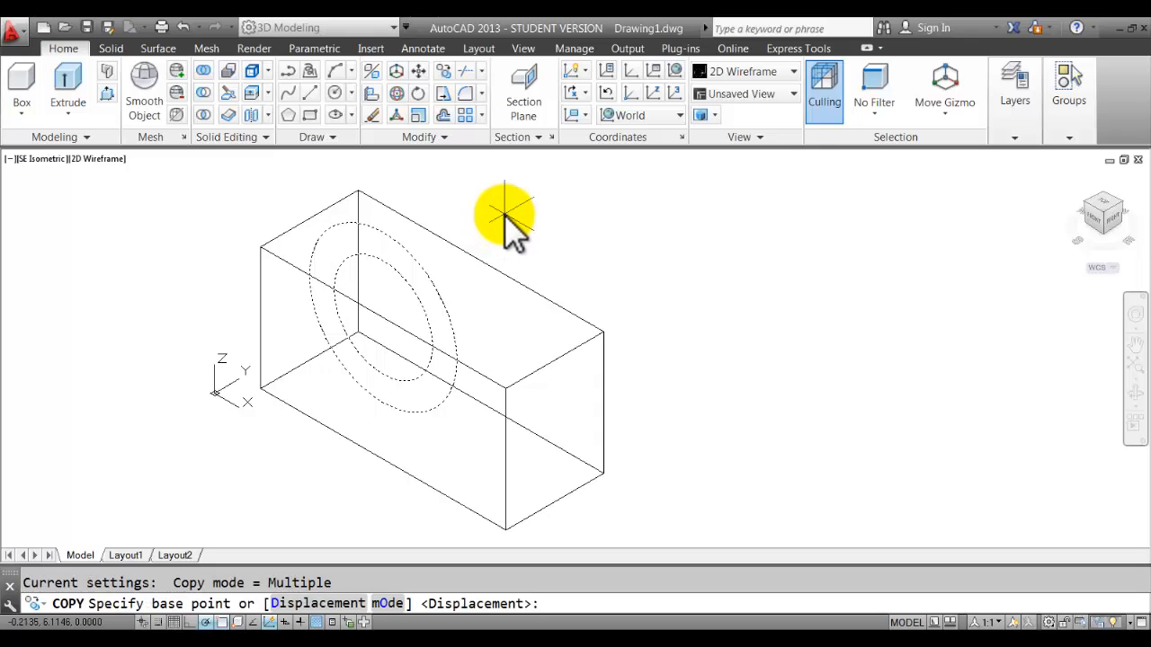
click(382, 320)
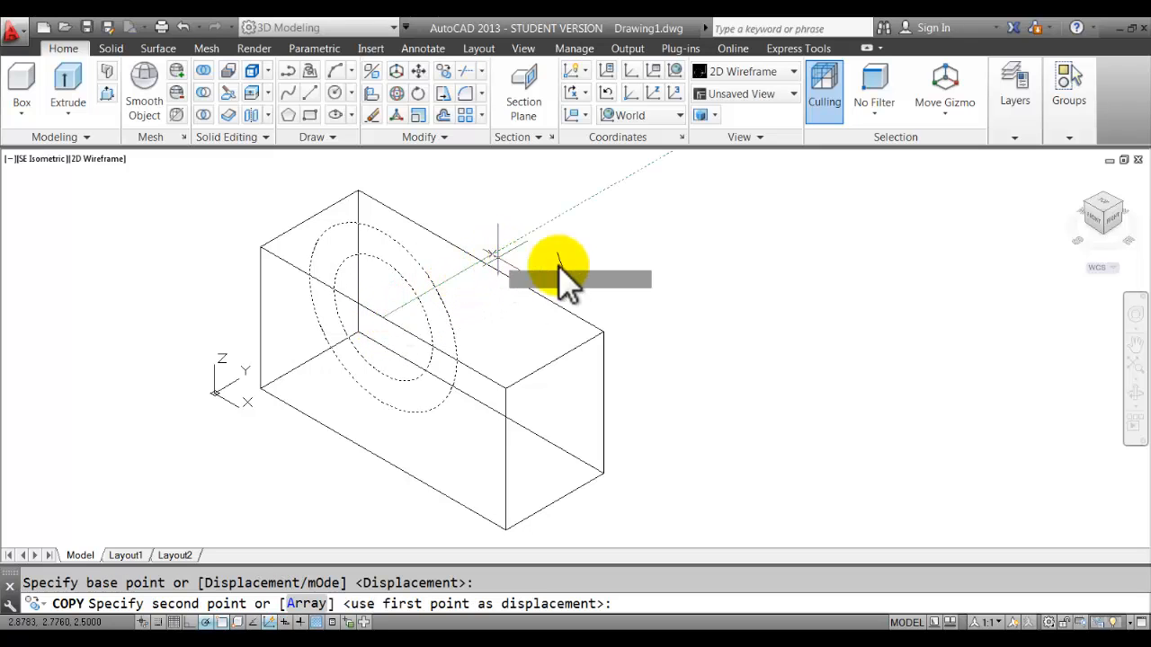
click(482, 263)
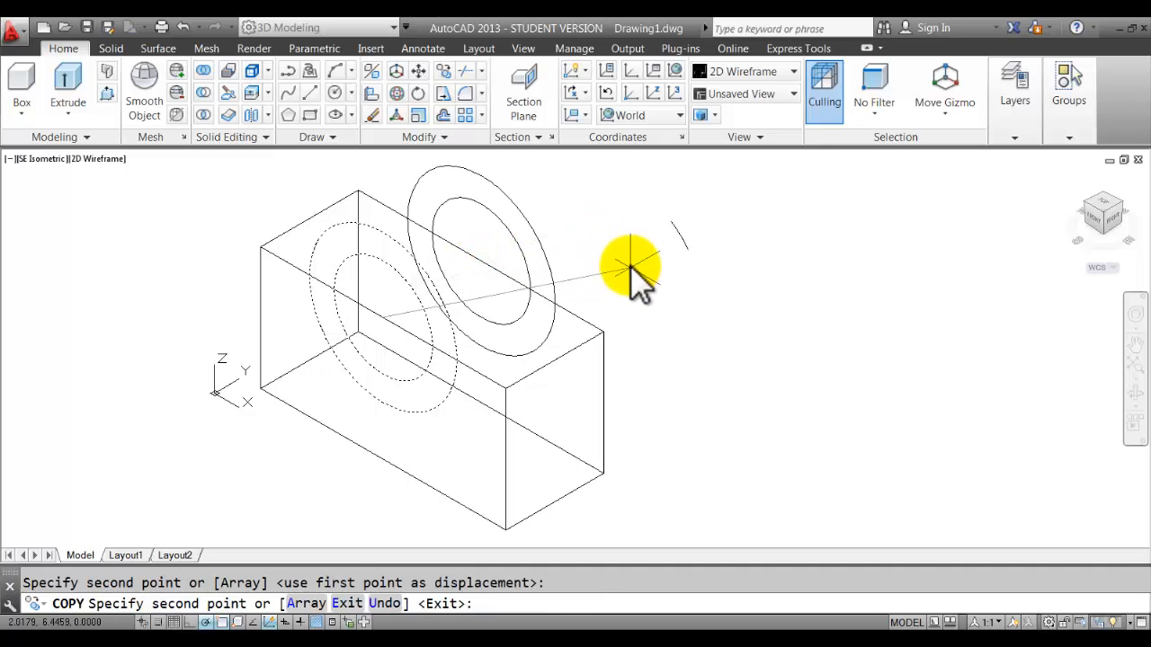
right_click(632, 269)
click(683, 275)
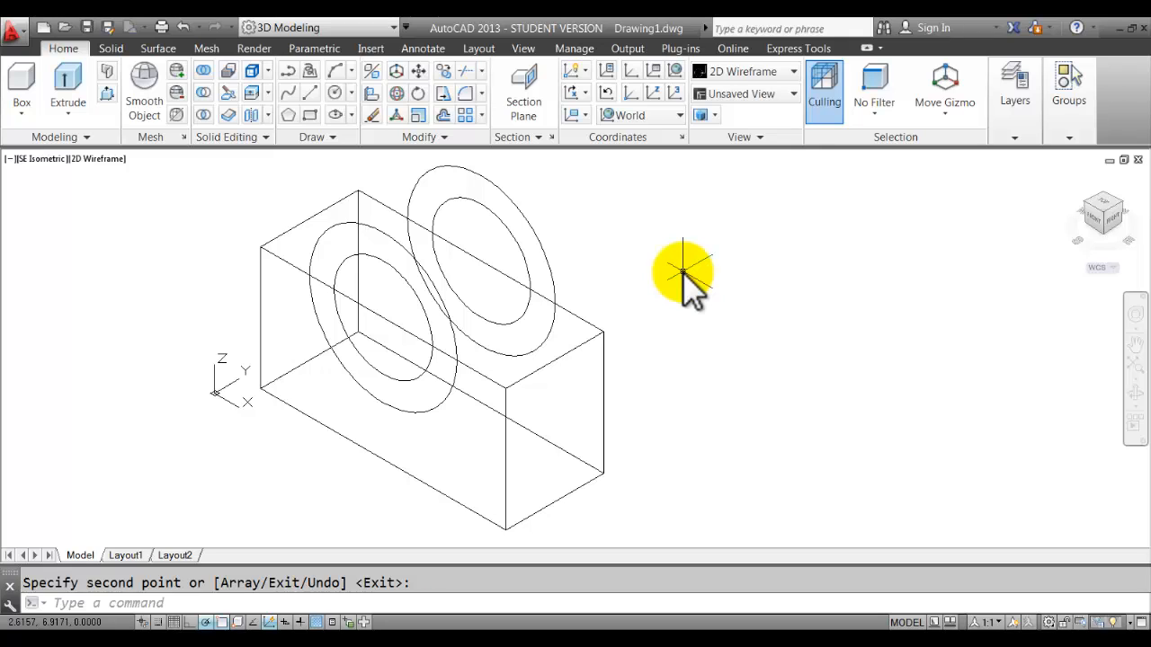
Shade the block in Conceptual style and press-pull the front circular area by 1.
click(757, 70)
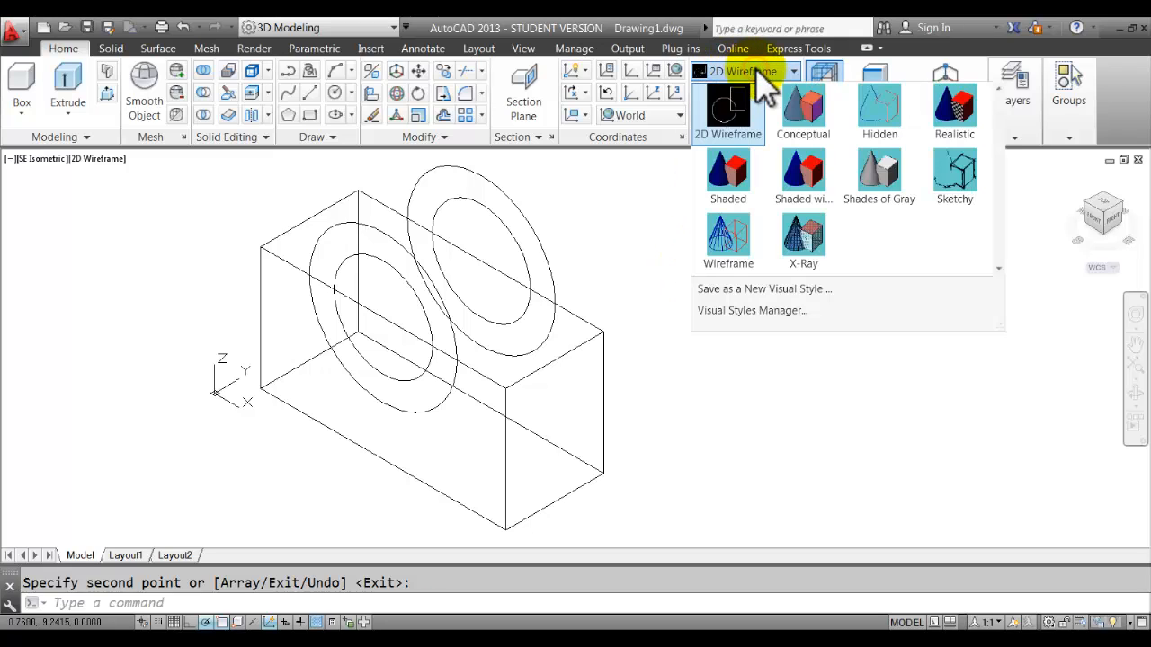
click(793, 119)
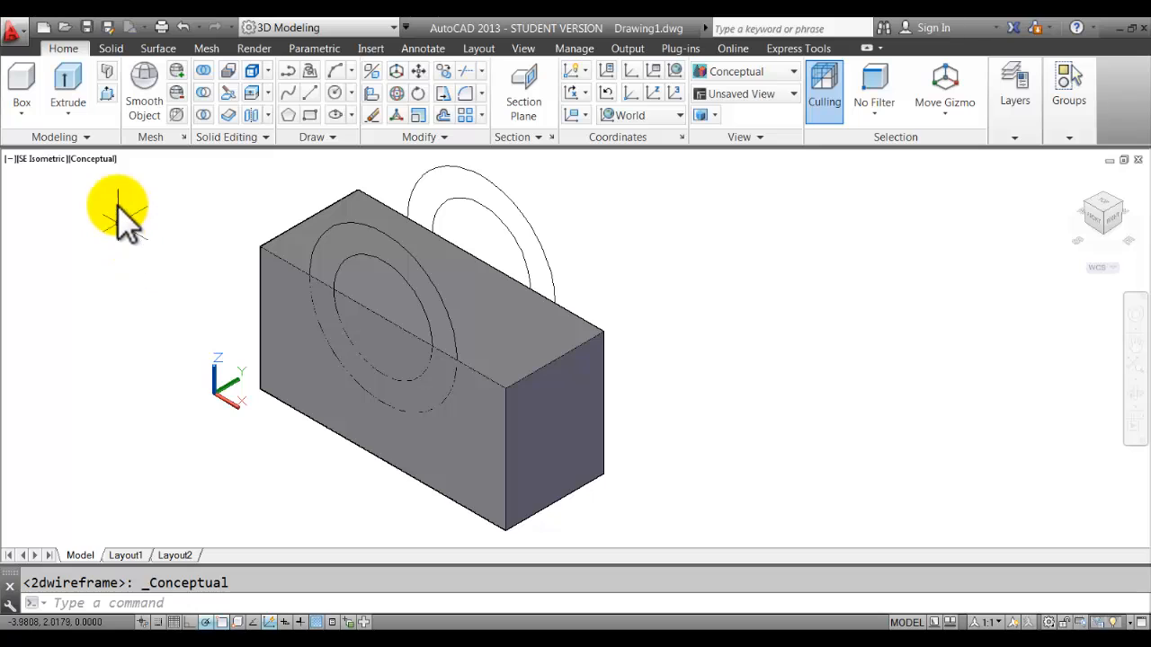
click(107, 92)
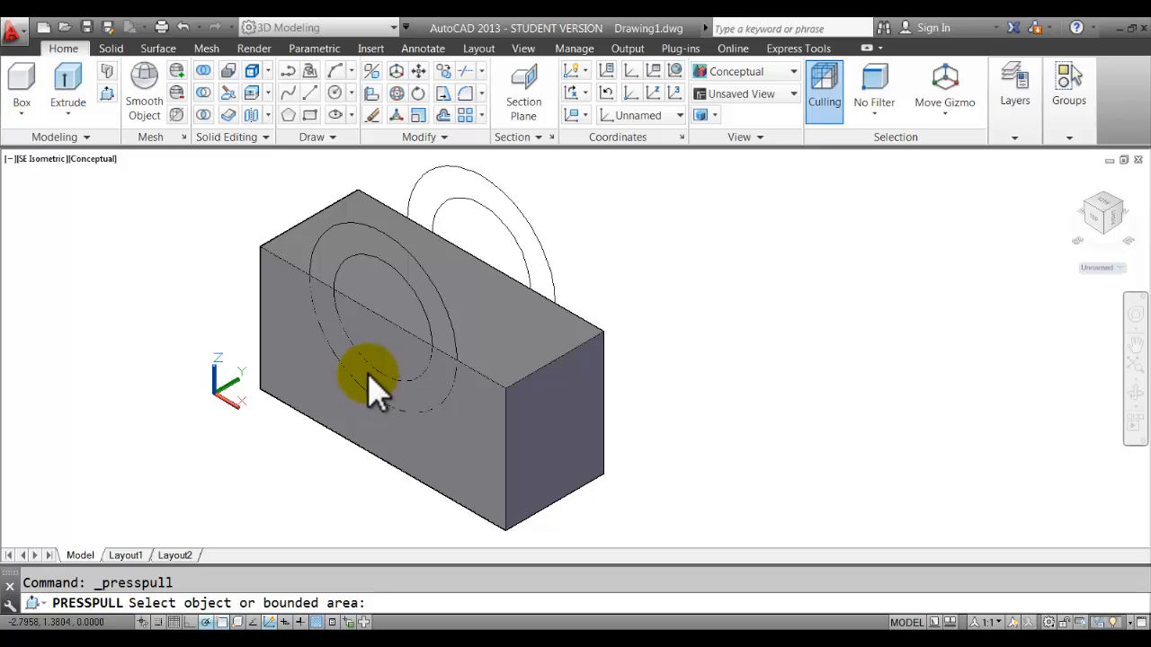
scroll(361, 378, up, 2)
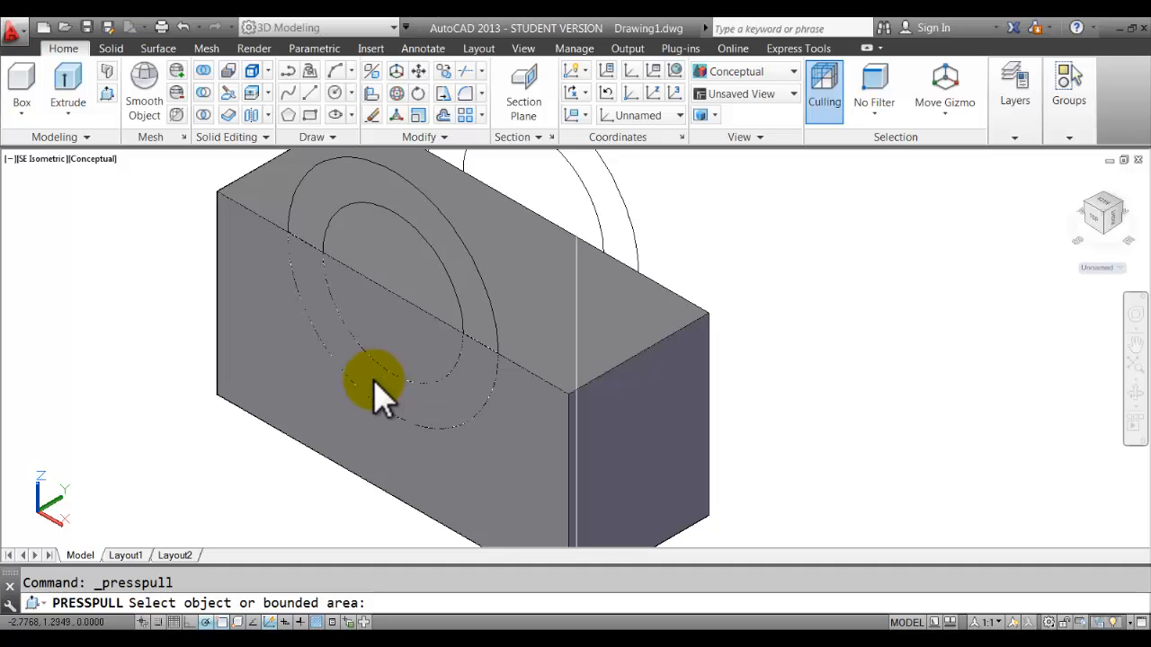
click(334, 403)
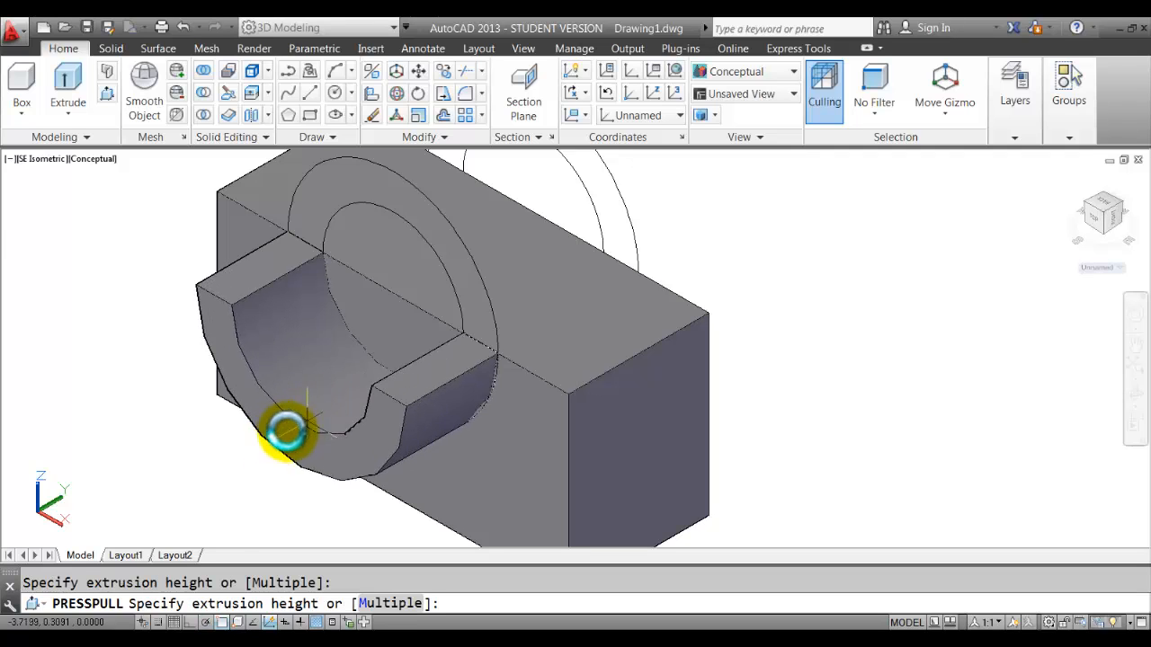
scroll(174, 470, down, 2)
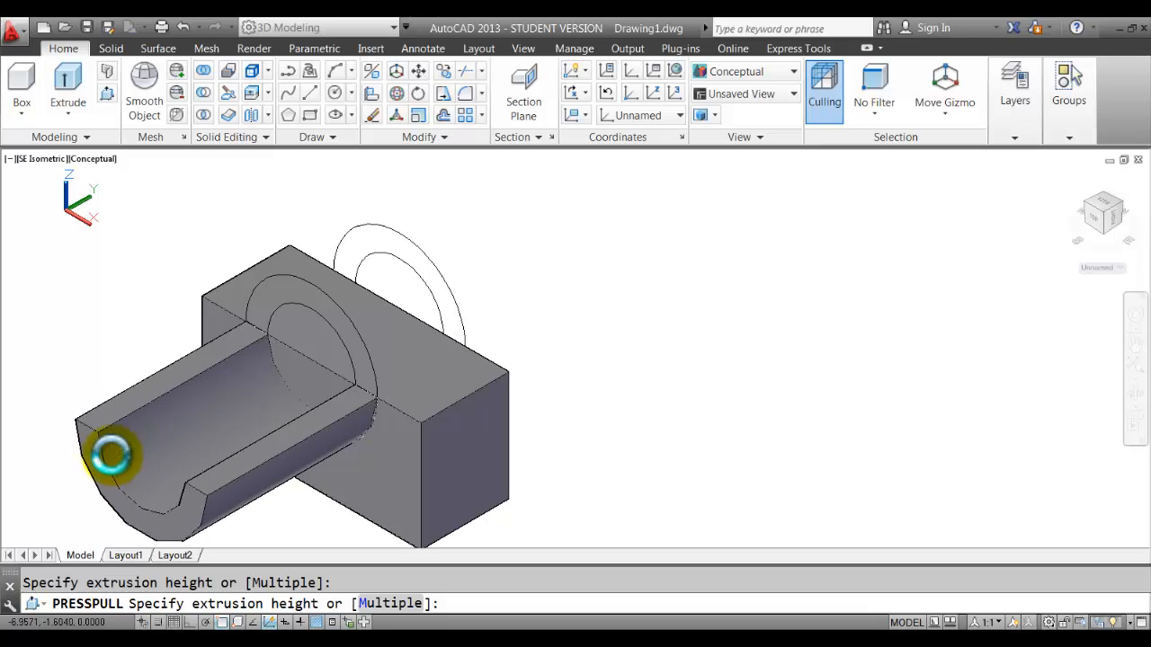
text(1)
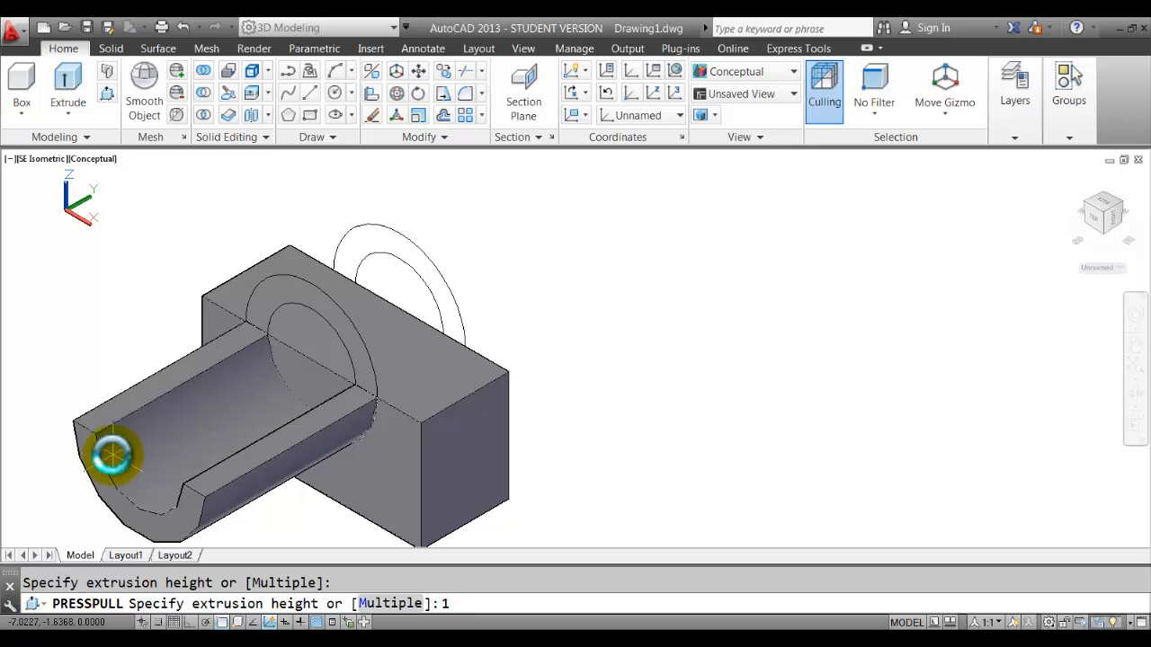
key(Return)
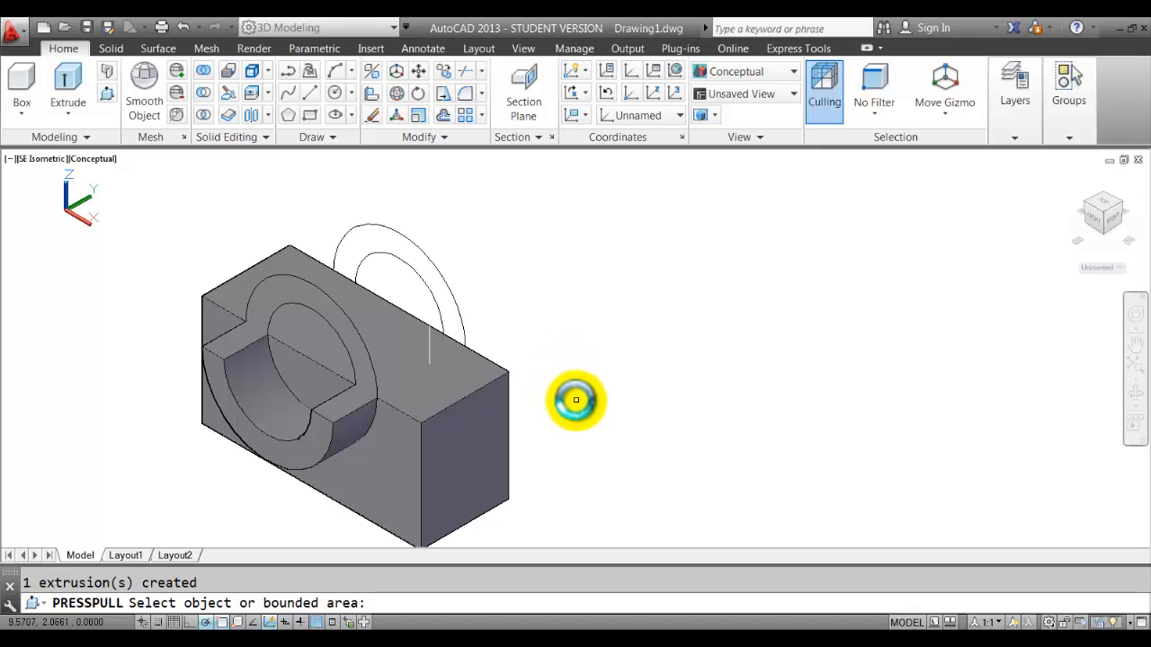
Press-pull the circular area on the back face by 1 as well.
shift+middle_drag(575, 399, 424, 404)
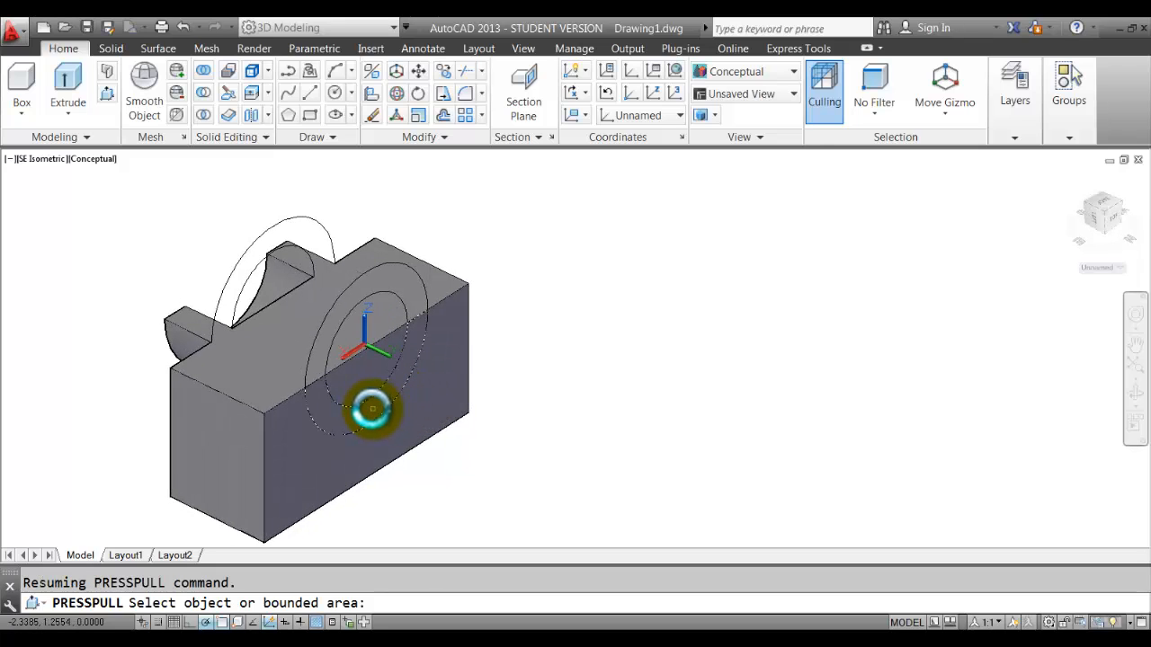
click(373, 409)
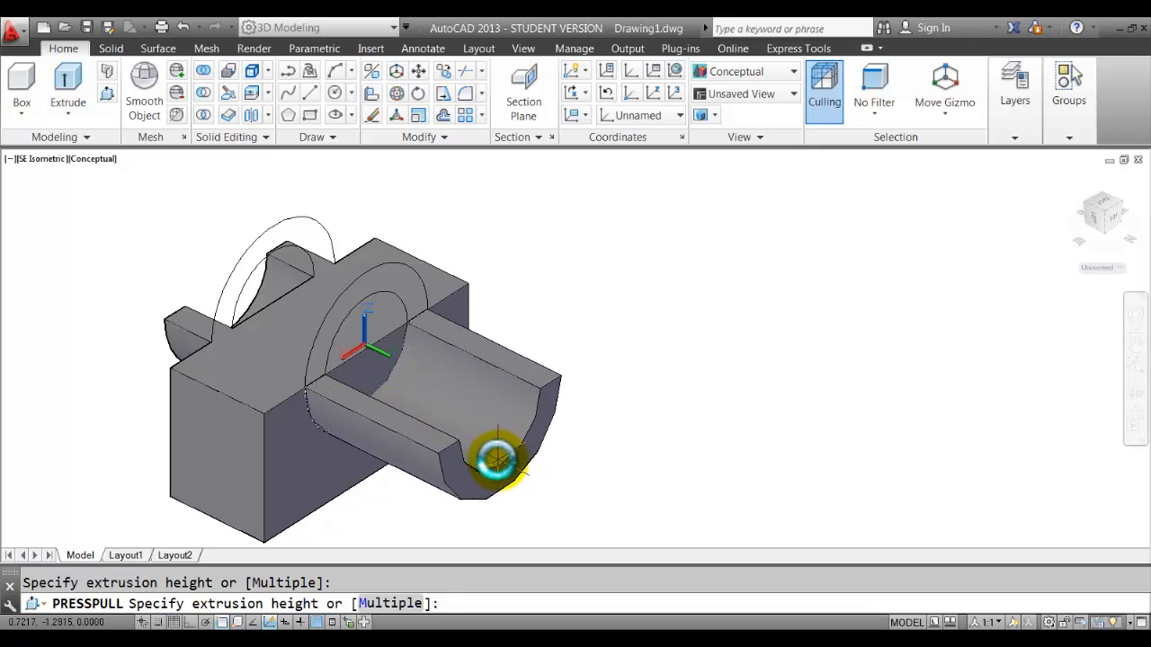
key(Return)
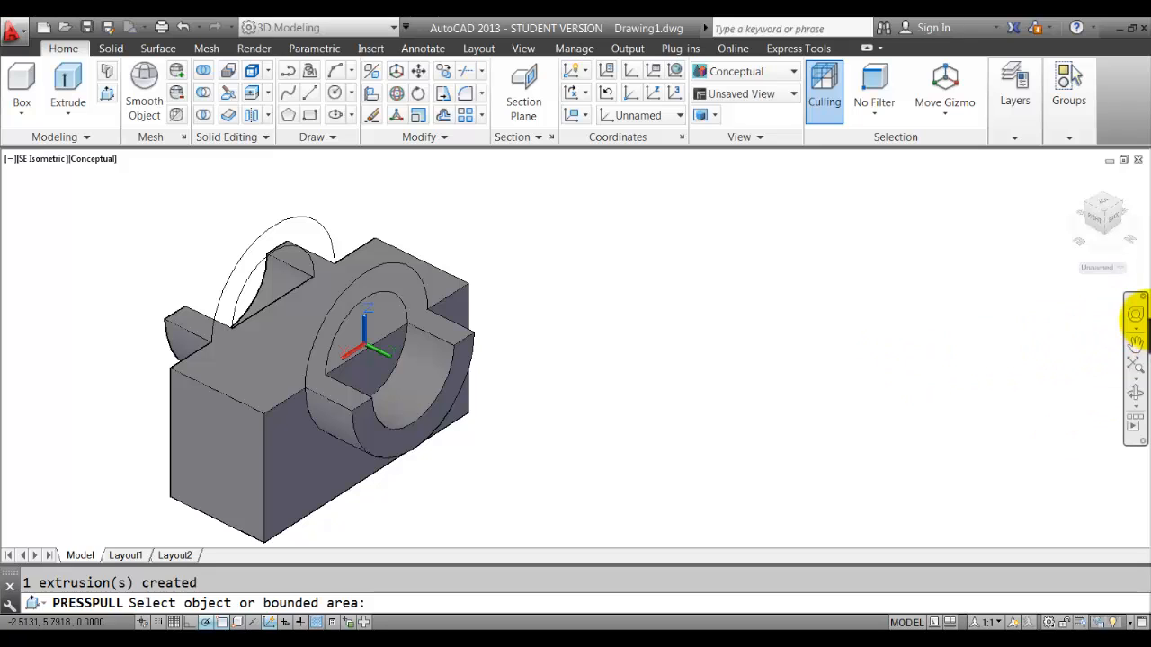
Orbit, pan and zoom so the block sits larger near the viewport centre.
click(1135, 315)
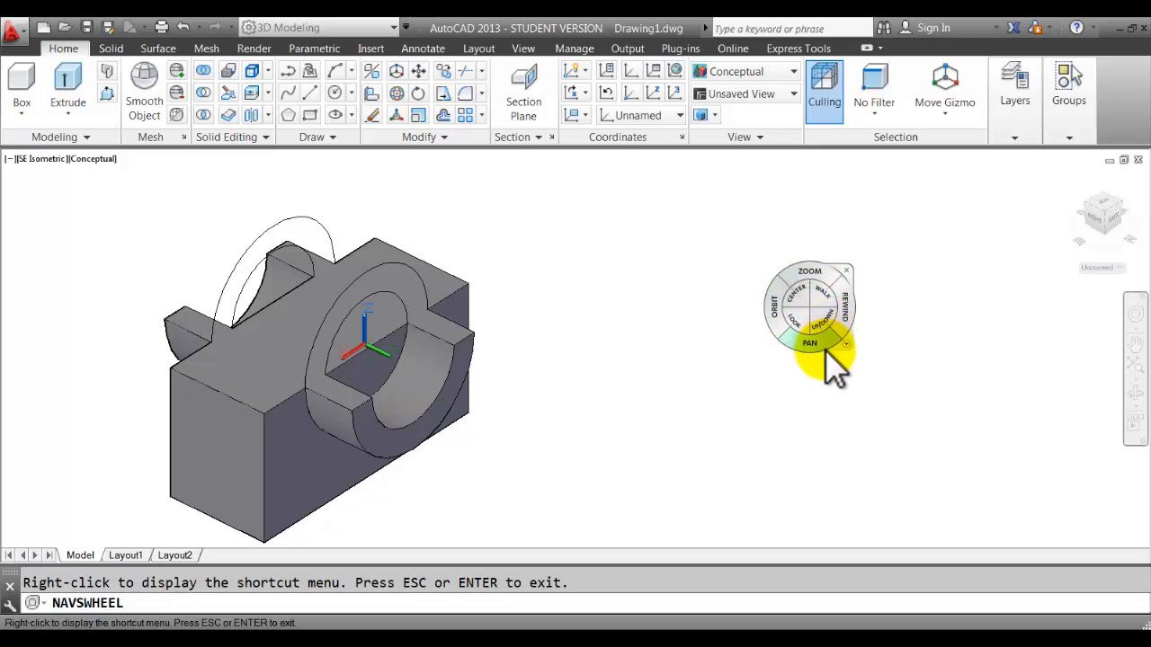
mouse_move(773, 310)
mouse_down()
mouse_move(699, 333)
mouse_move(674, 314)
mouse_move(760, 306)
mouse_move(629, 351)
mouse_up()
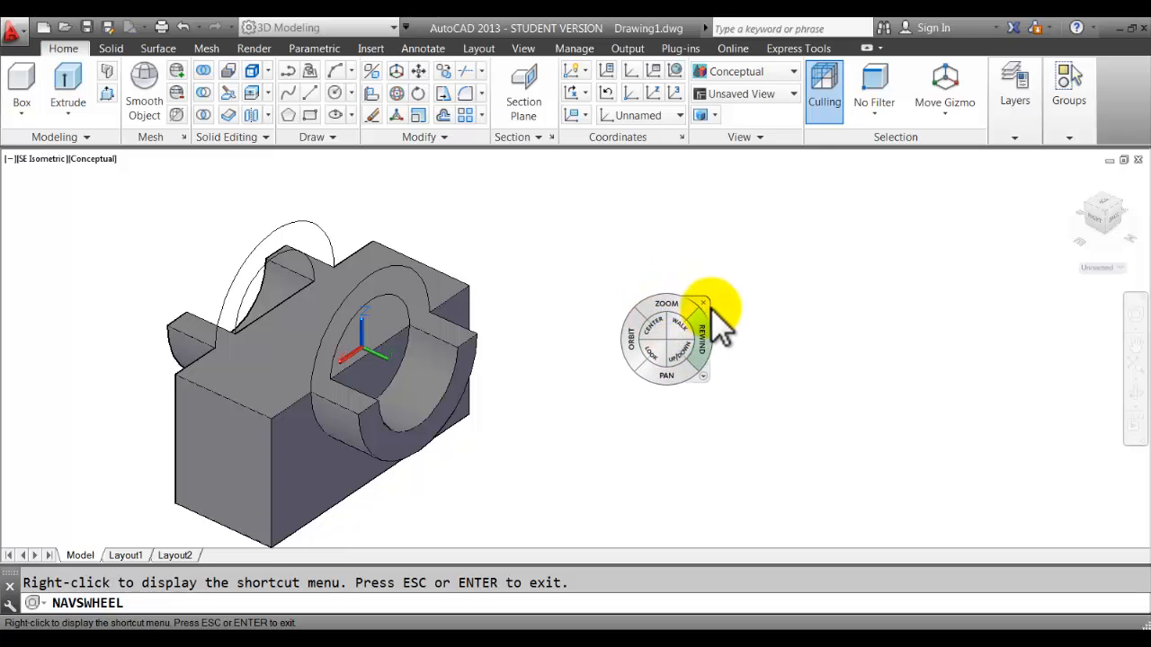
click(705, 303)
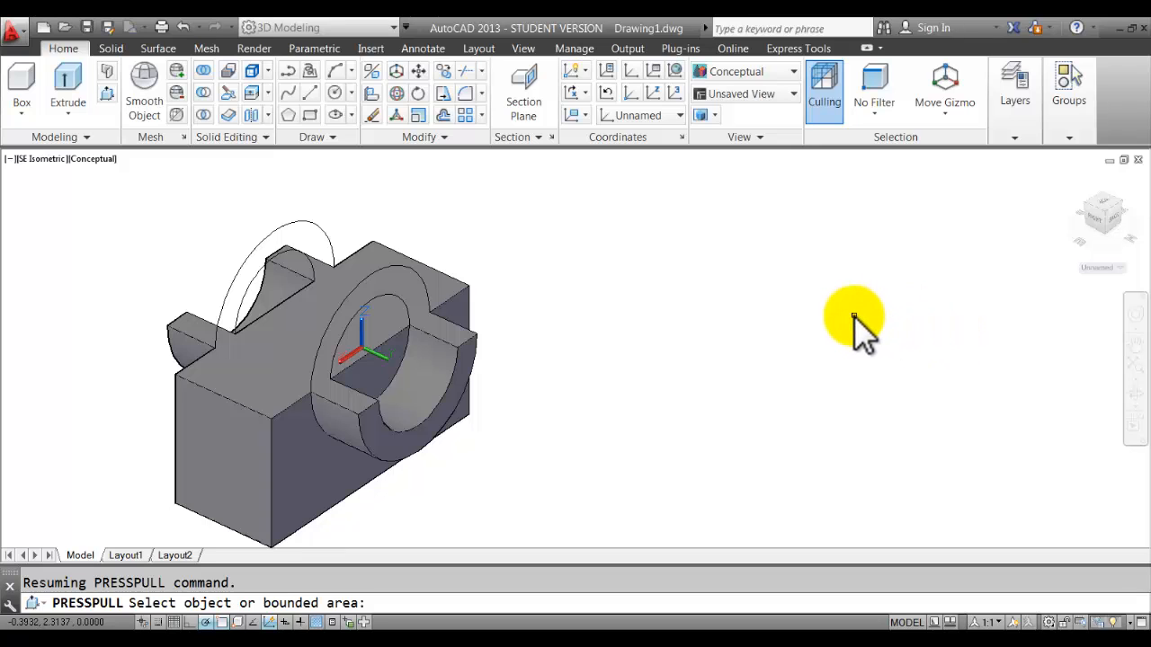
middle_drag(647, 327, 542, 345)
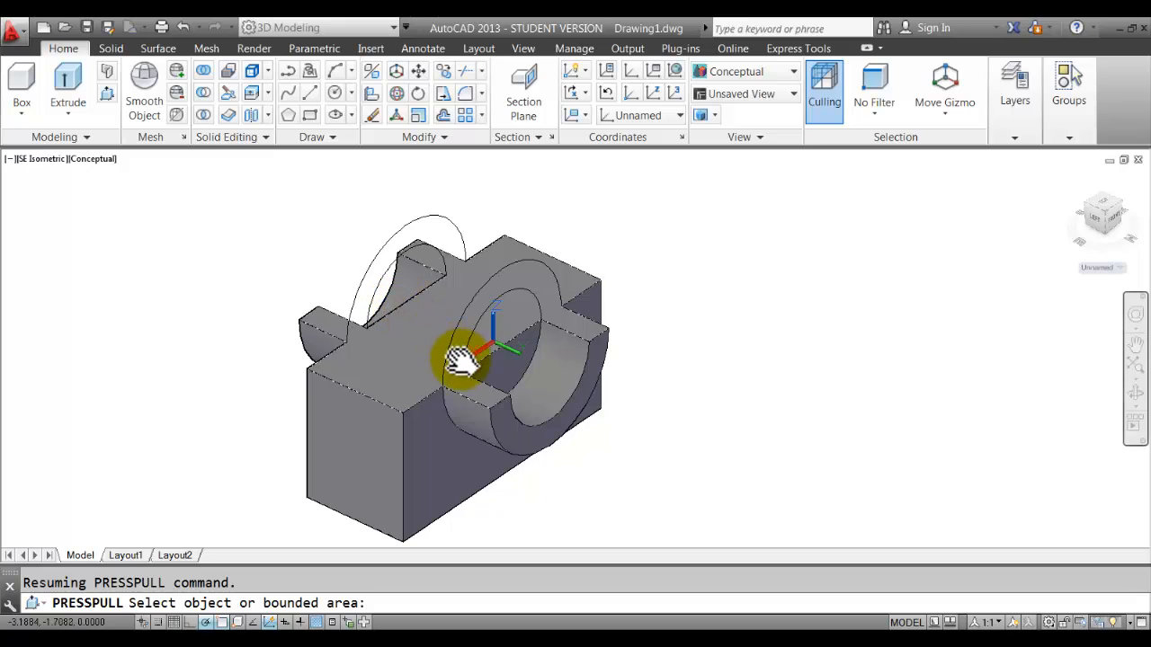
scroll(504, 350, up, 2)
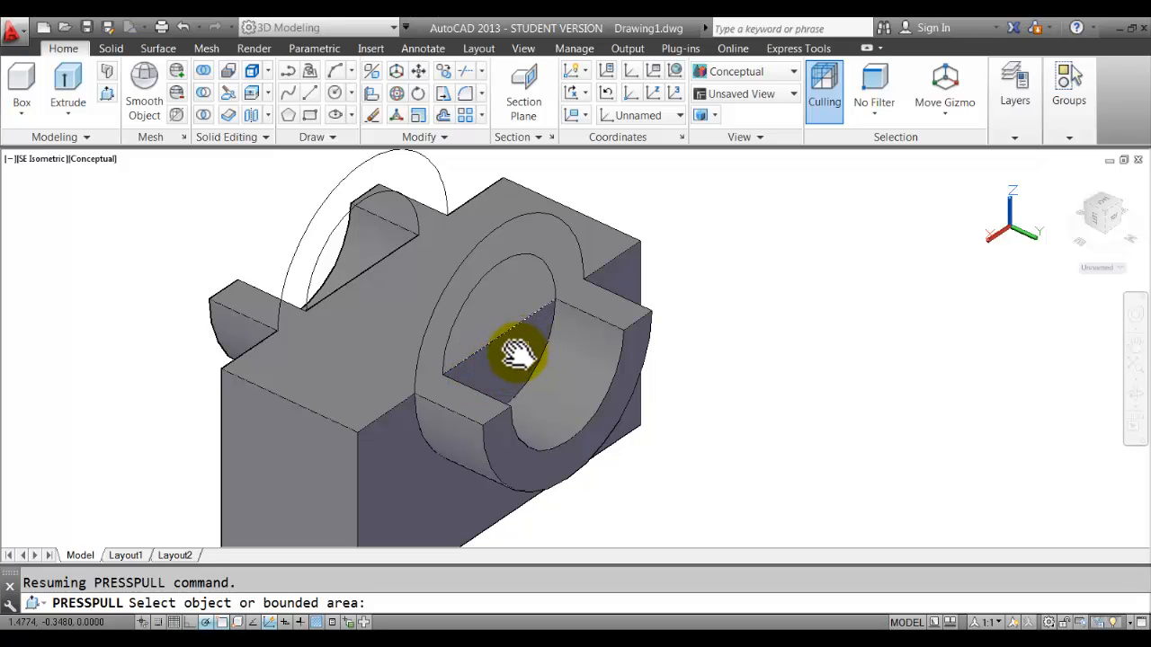
Press-pull the half-circle area through to the block's far end for a full-length channel.
click(516, 359)
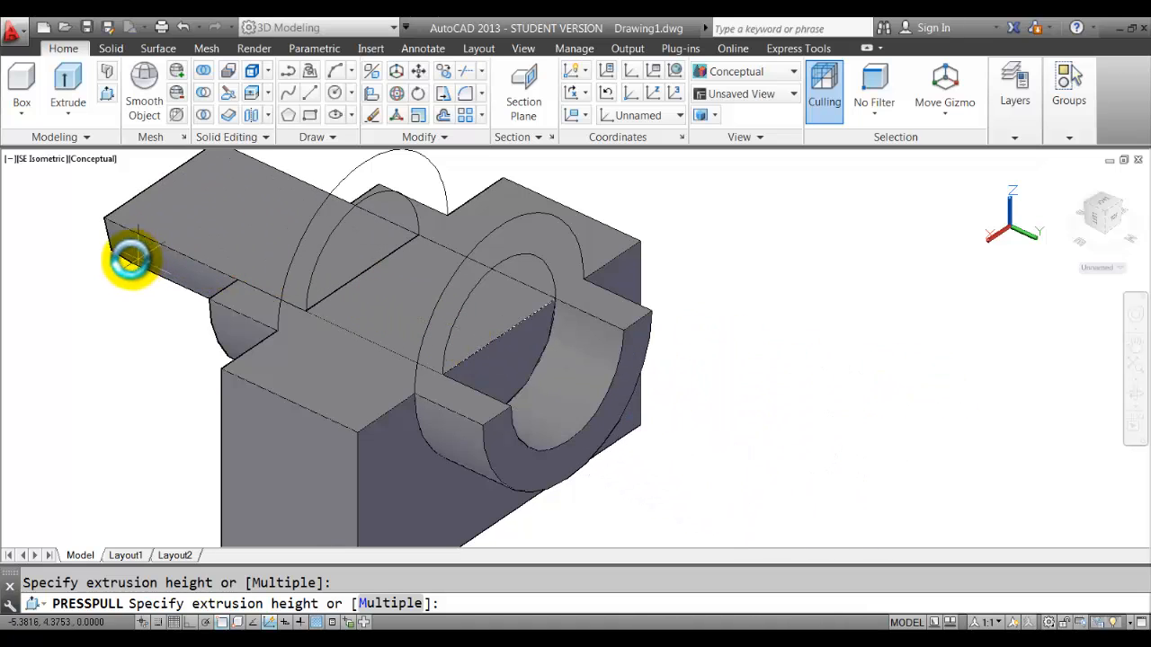
click(112, 285)
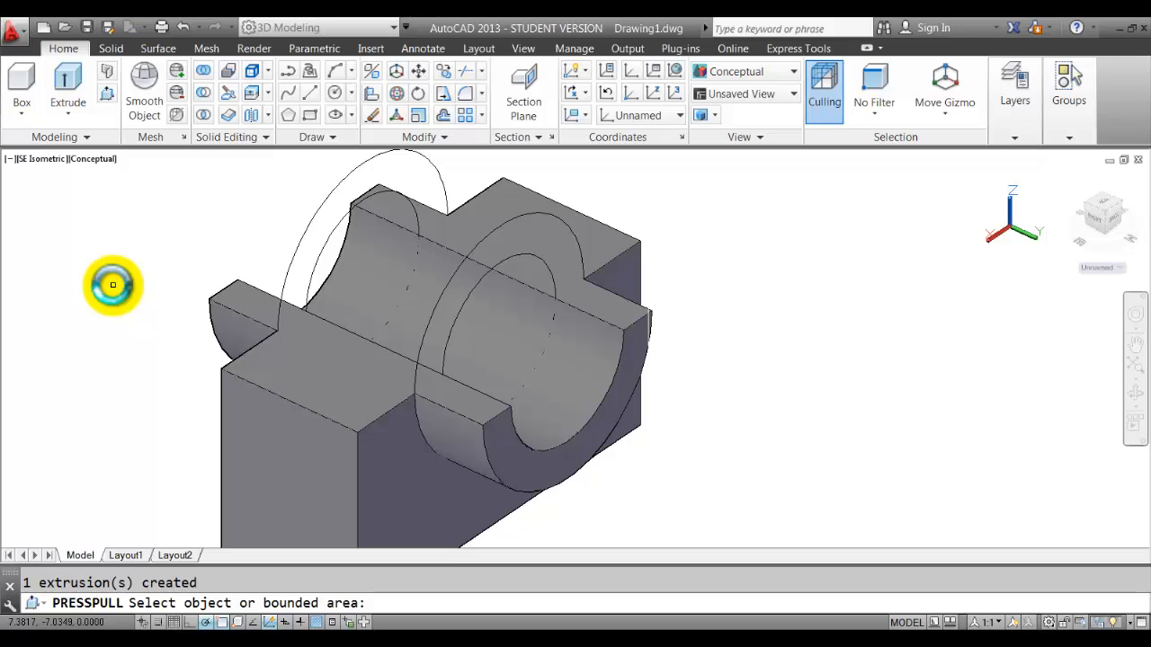
scroll(111, 282, down, 2)
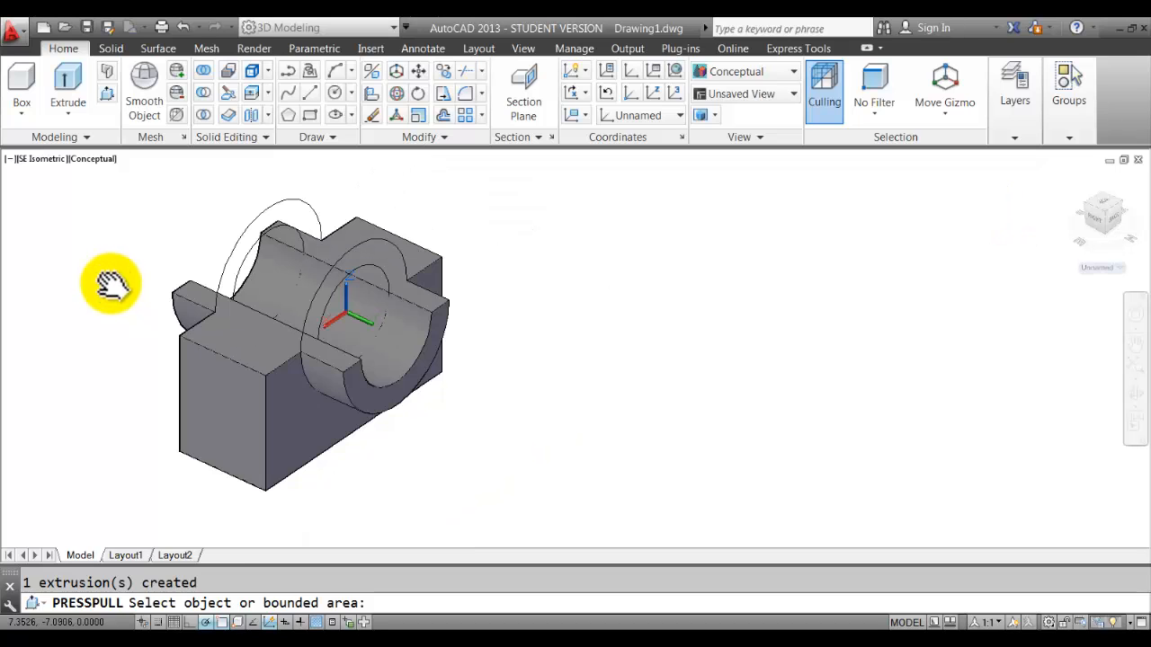
middle_drag(110, 285, 187, 294)
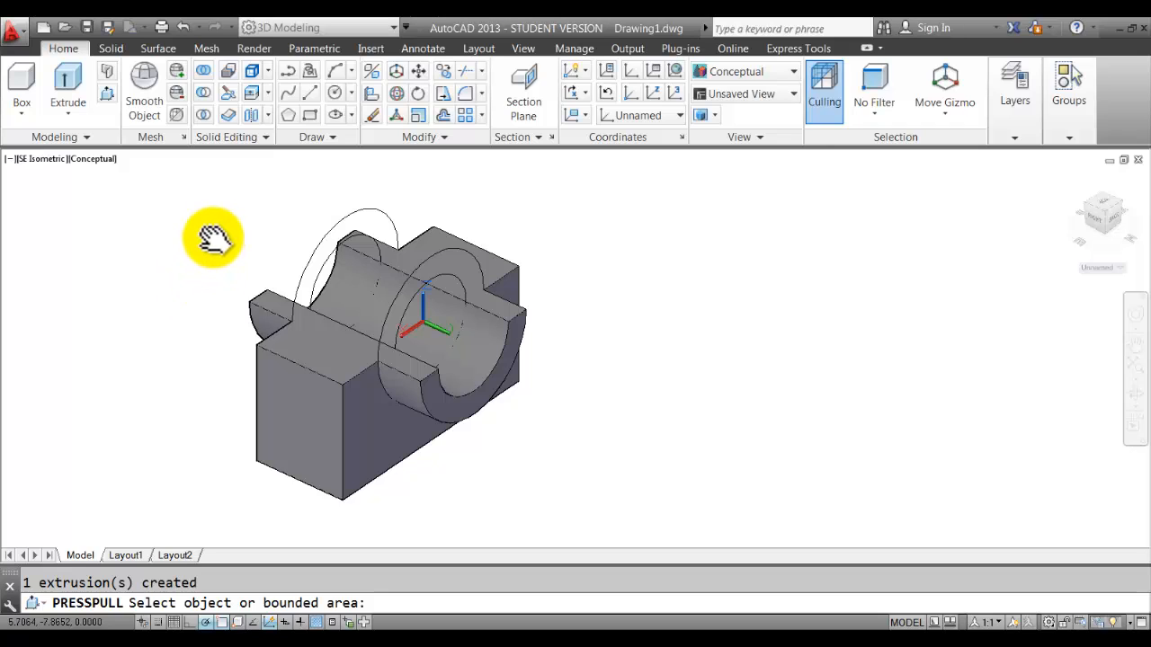
key(Return)
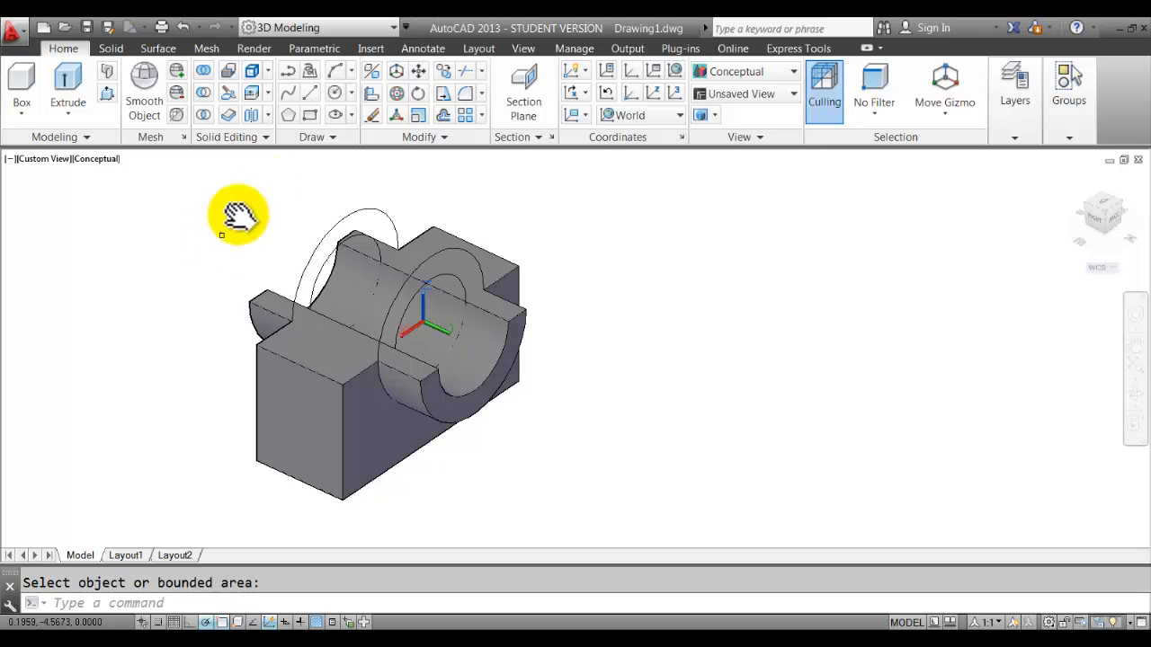
Erase the leftover circle and two arcs remaining after the press-pull.
click(371, 116)
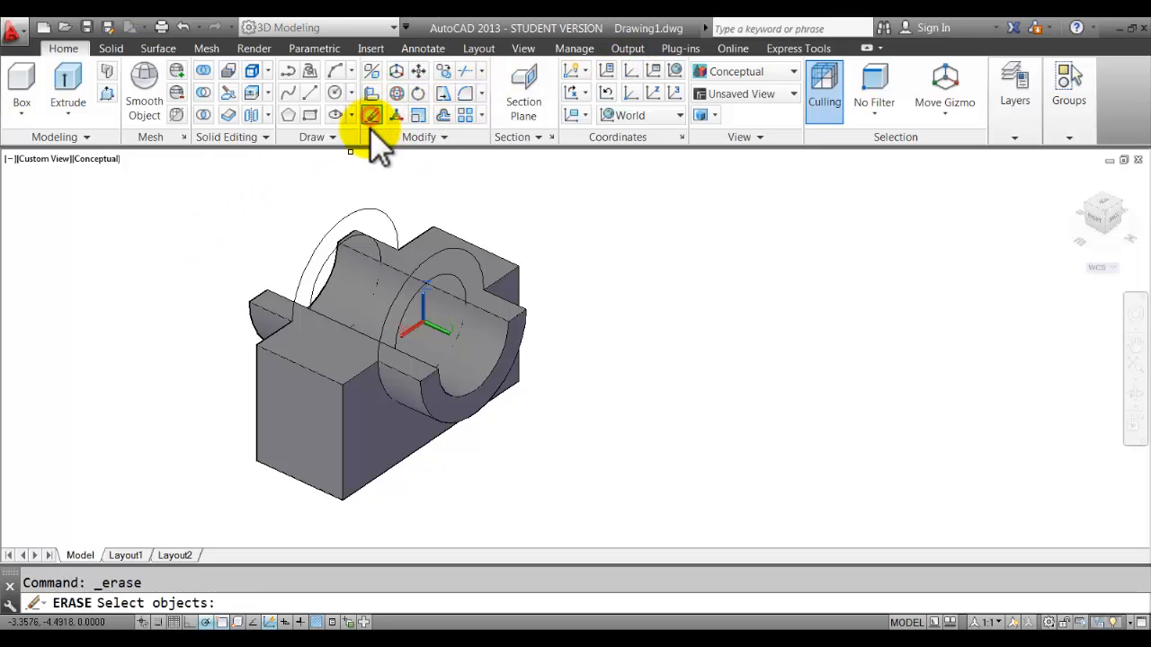
scroll(387, 194, up, 1)
click(397, 236)
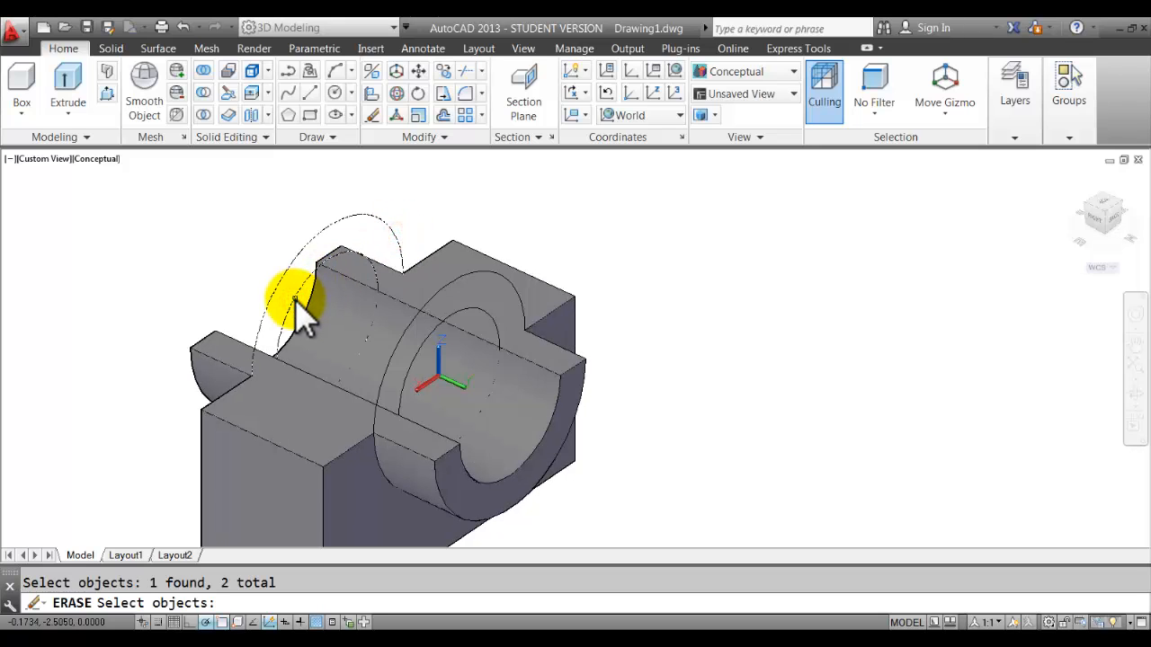
shift+middle_drag(442, 333, 429, 272)
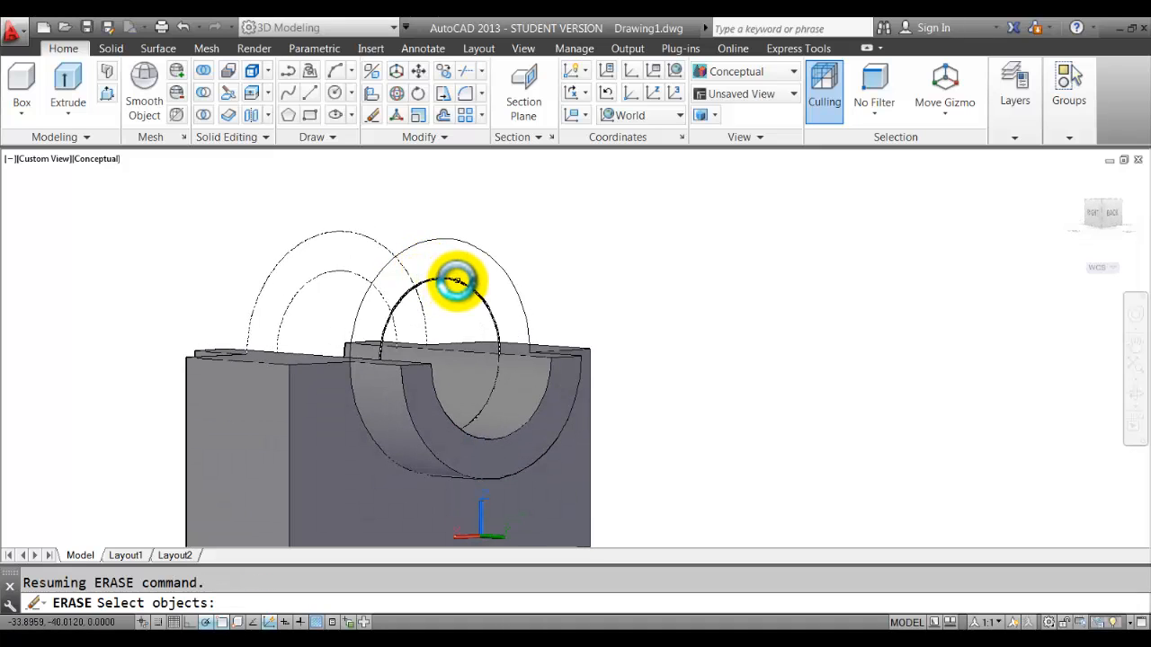
click(457, 282)
click(504, 267)
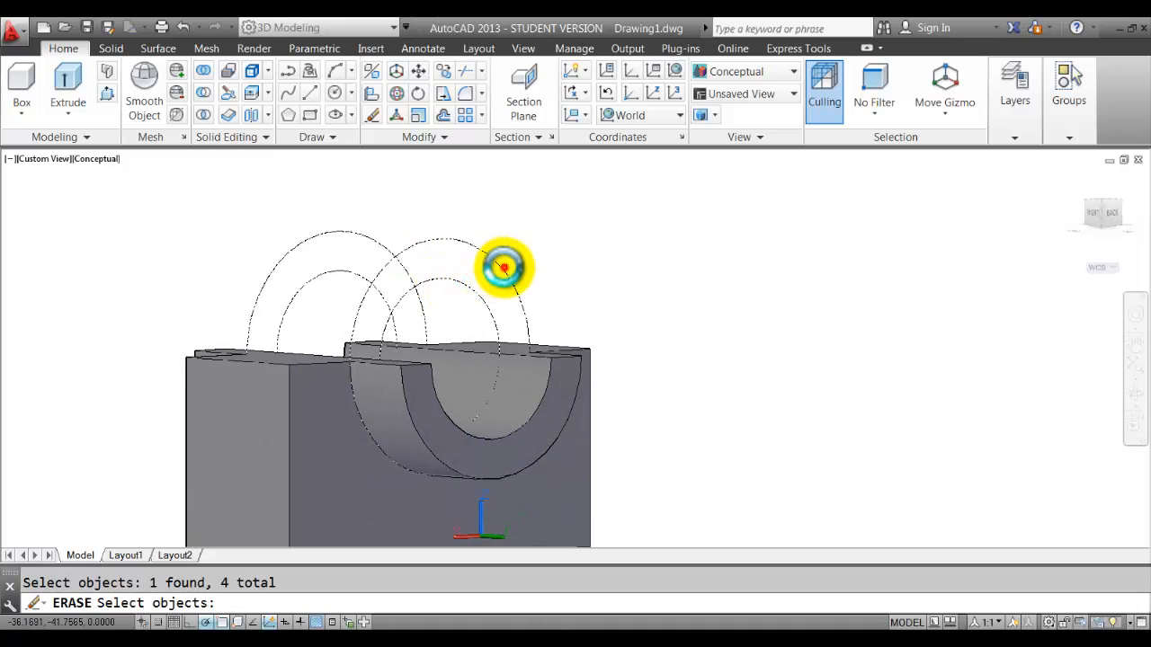
key(Return)
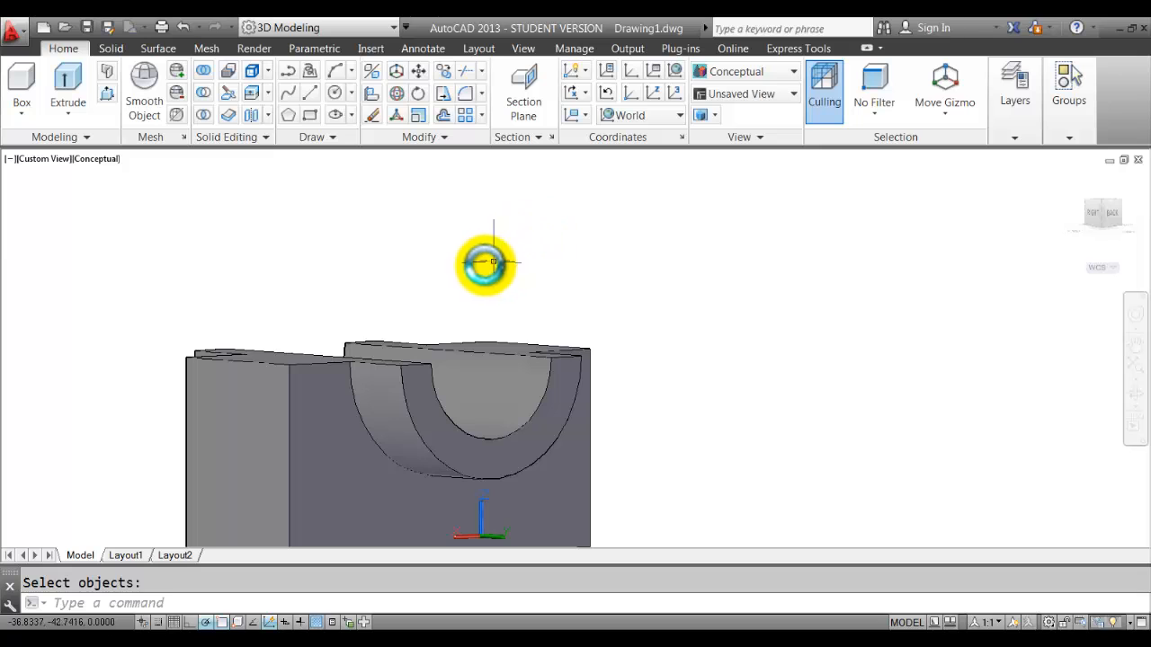
Reframe the view to show the whole block and its end face, then bring up the worksheet.
mouse_move(483, 265)
shift+middle_down()
mouse_move(507, 294)
mouse_move(657, 298)
shift+middle_up()
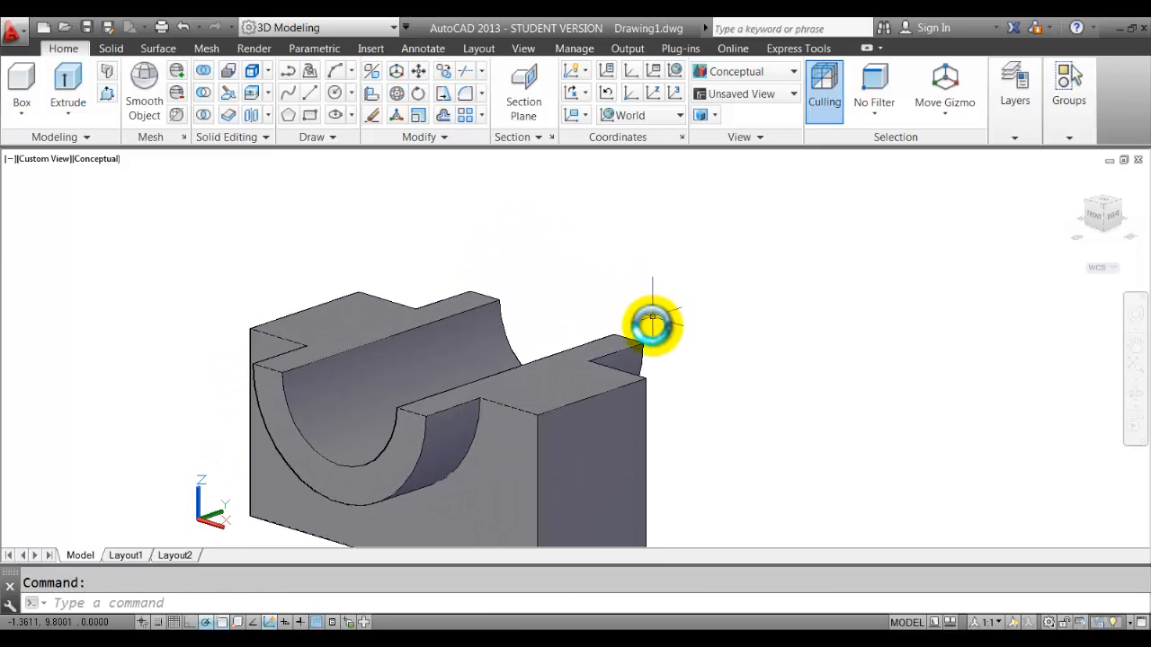
scroll(653, 346, down, 2)
middle_drag(655, 360, 638, 340)
scroll(634, 344, up, 2)
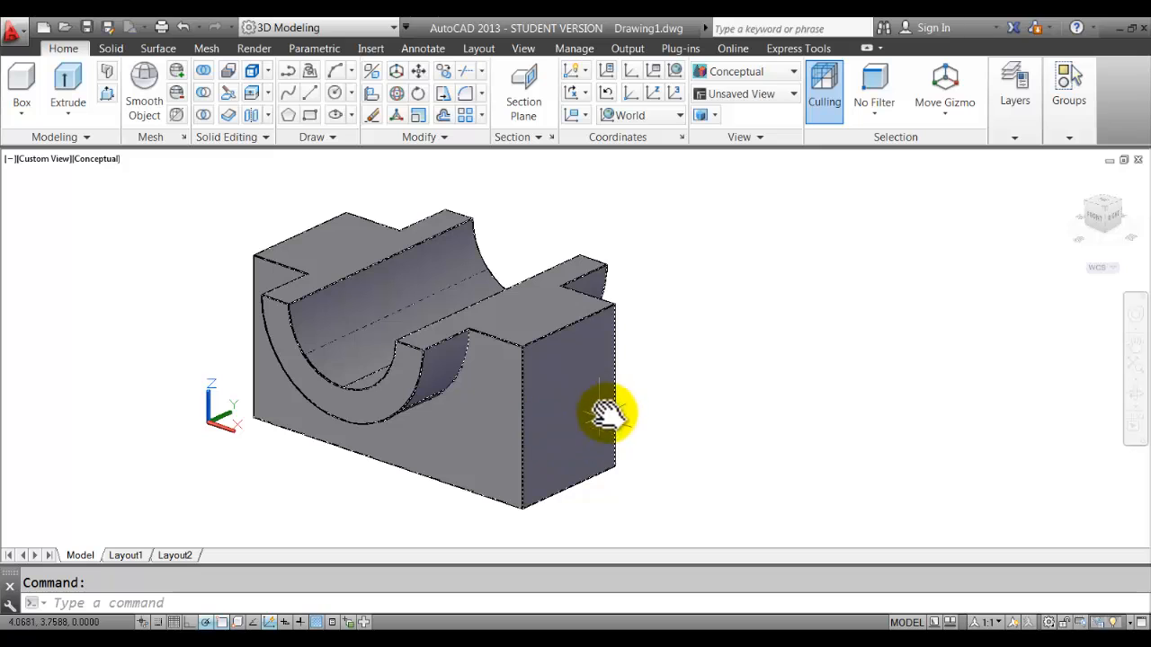
click(685, 640)
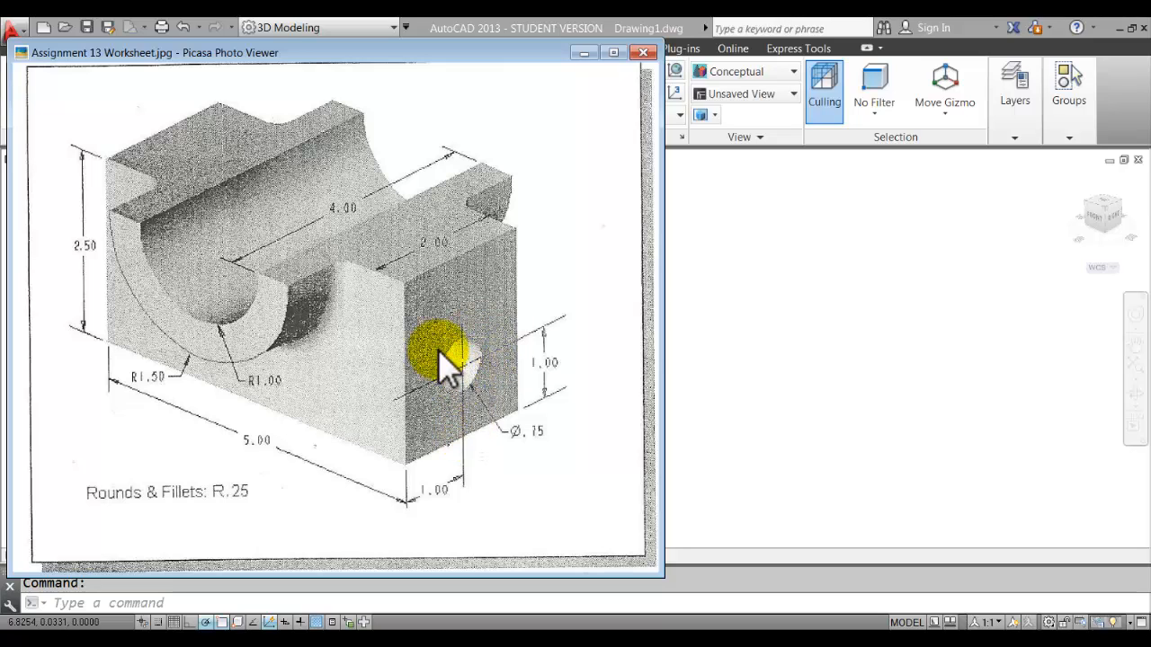
Go back from the worksheet image to the AutoCAD model.
click(772, 336)
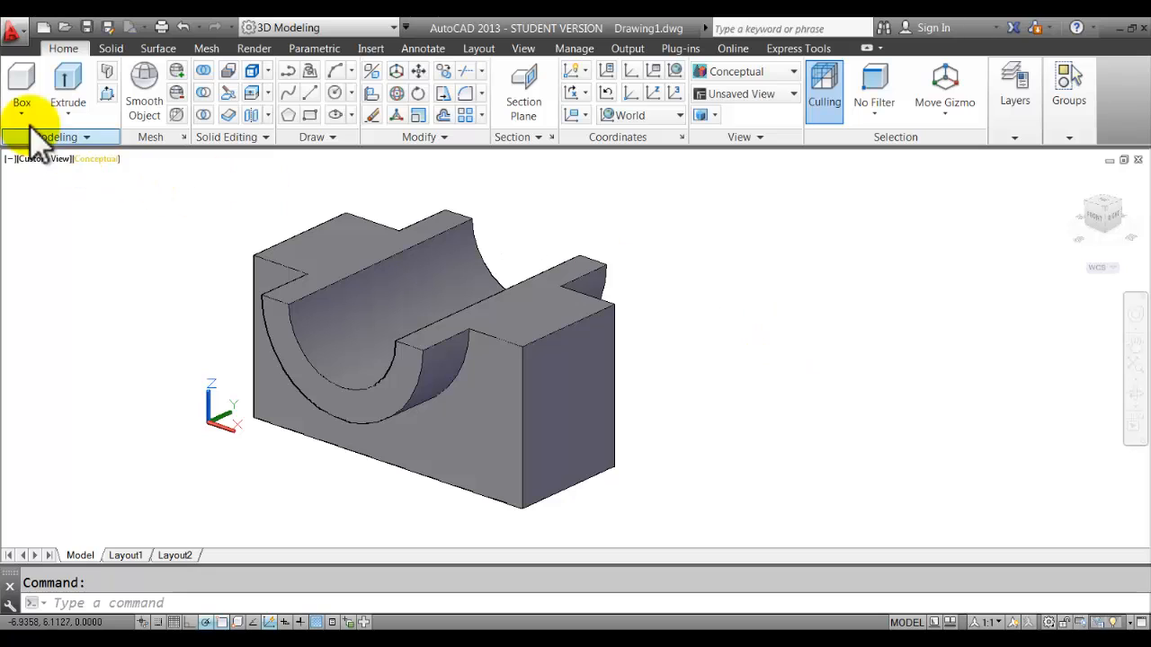
Draw a 1-unit vertical guide line up from the end face's bottom edge.
click(306, 90)
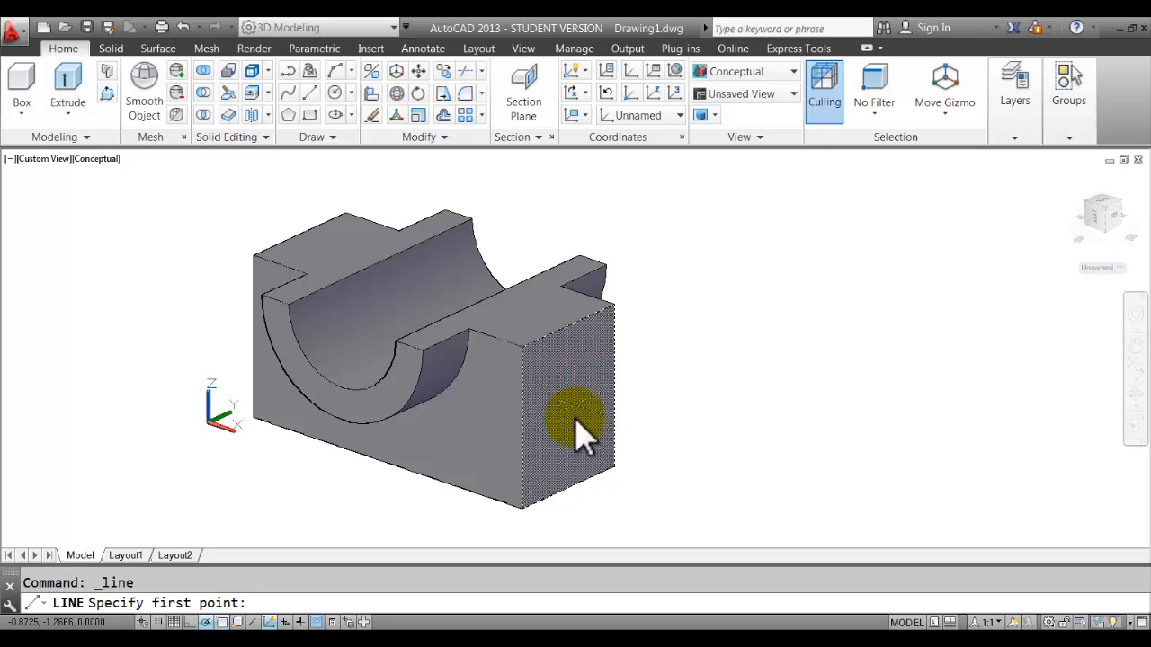
click(570, 486)
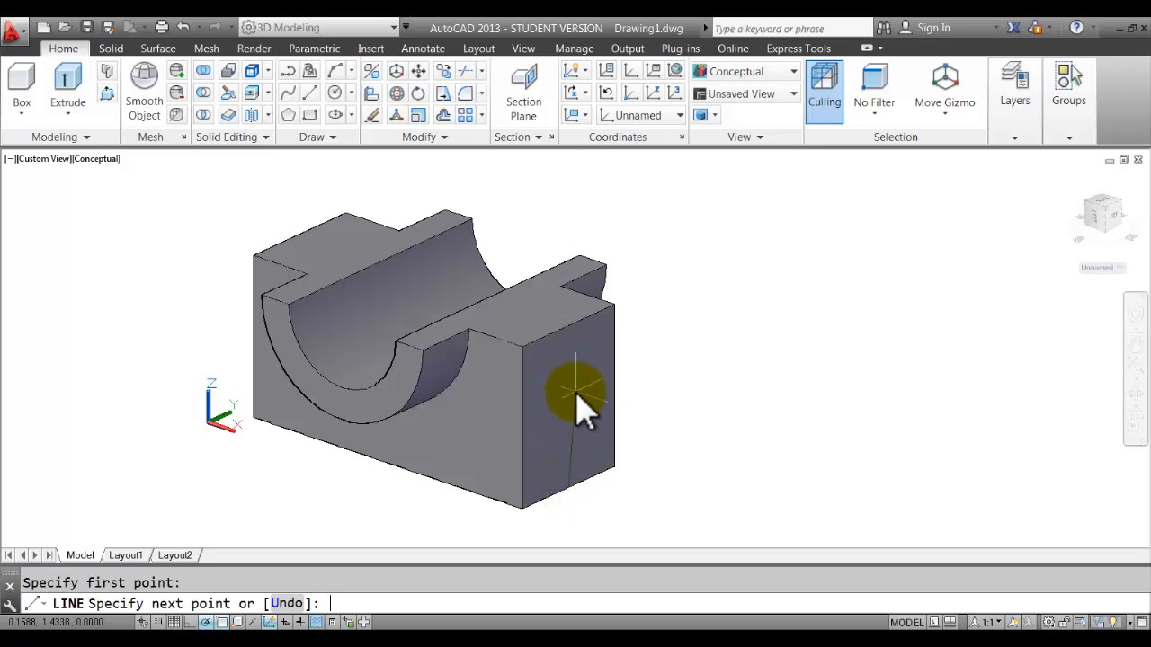
text(1)
key(Return)
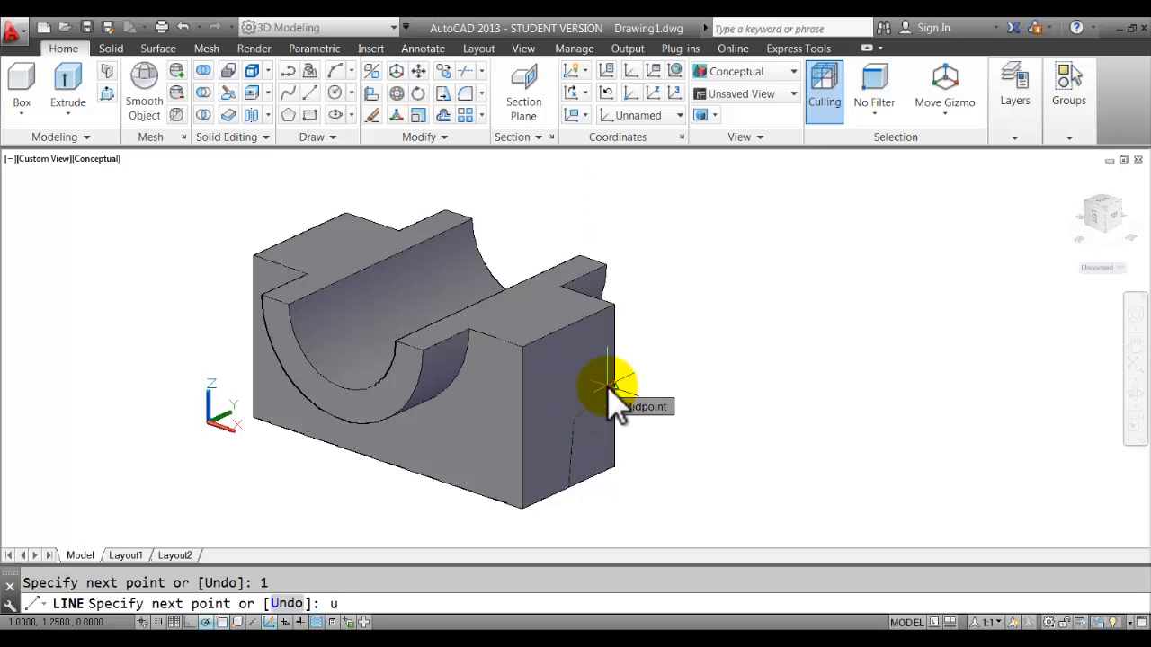
key(Return)
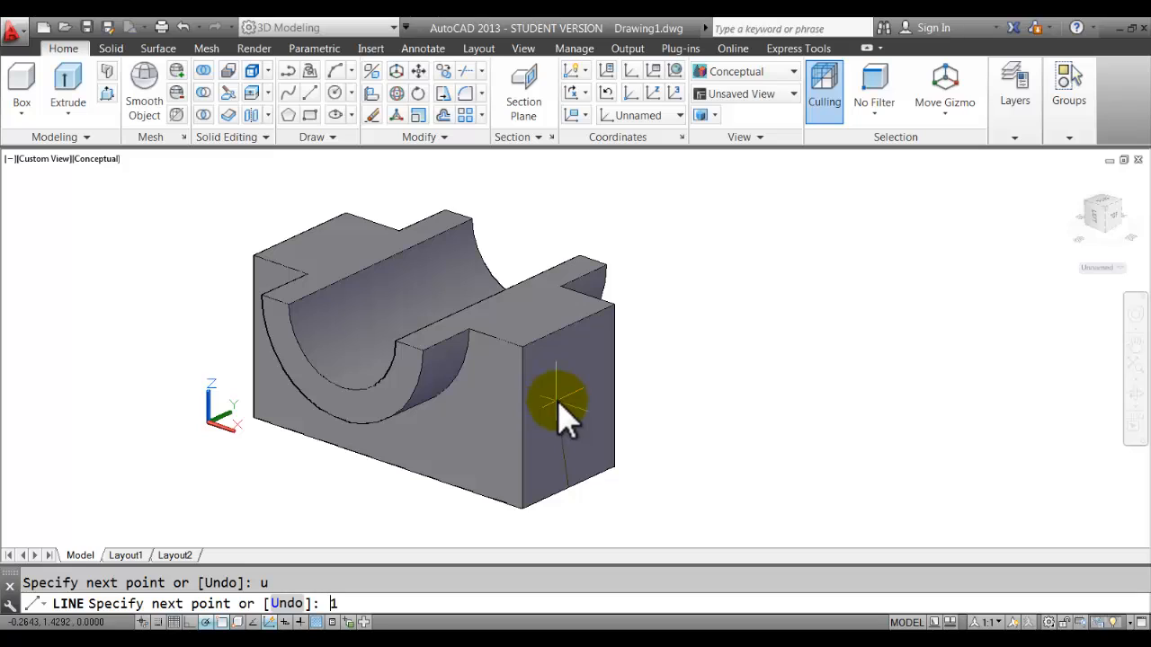
text(11)
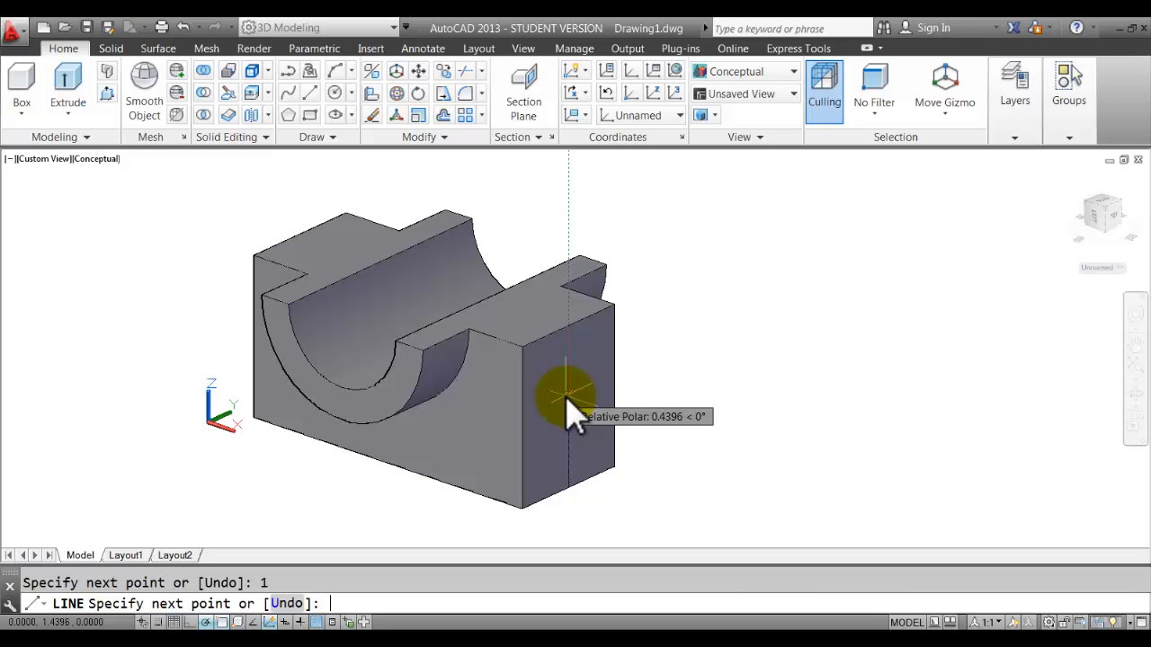
key(Return)
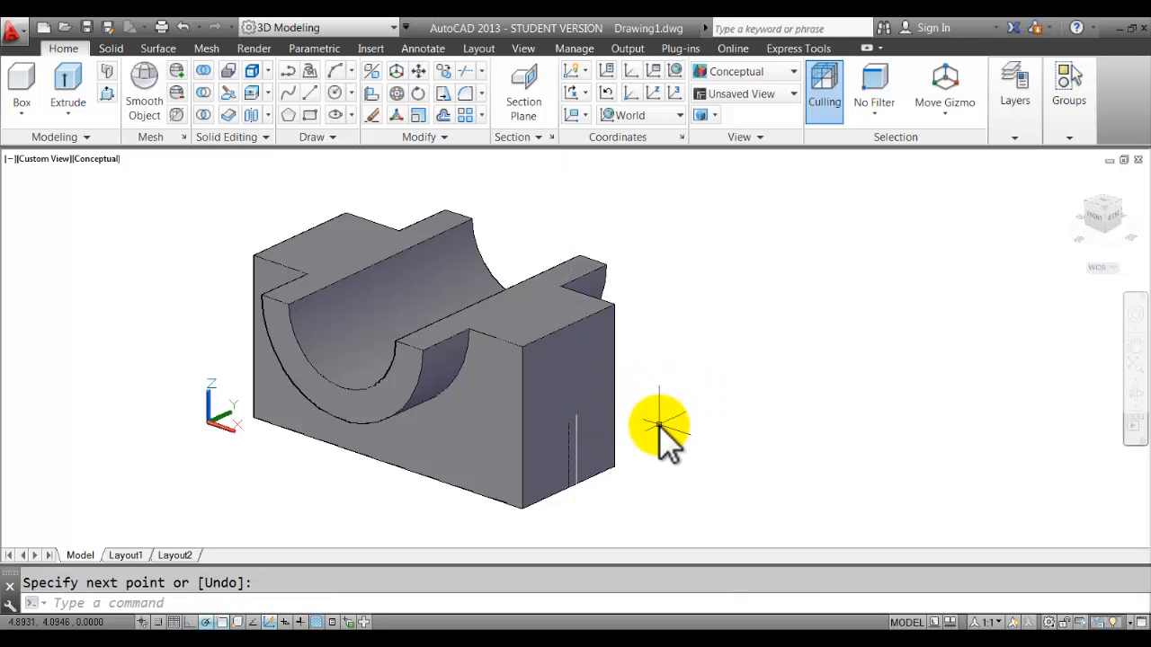
scroll(656, 430, down, 1)
scroll(656, 430, up, 3)
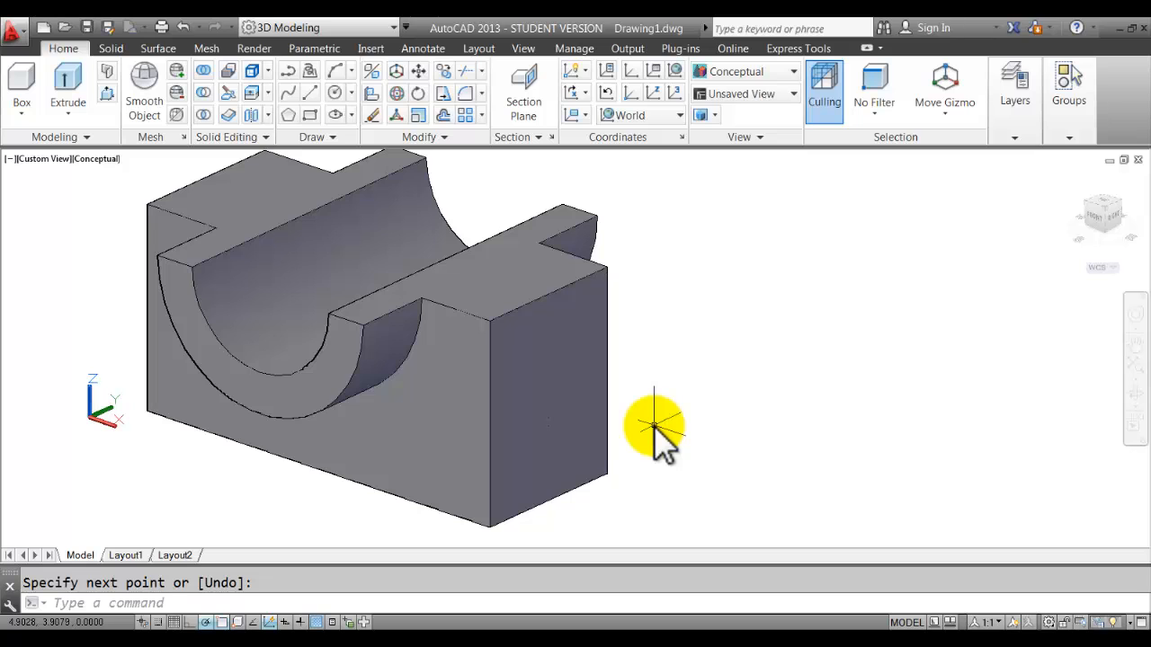
scroll(689, 431, up, 2)
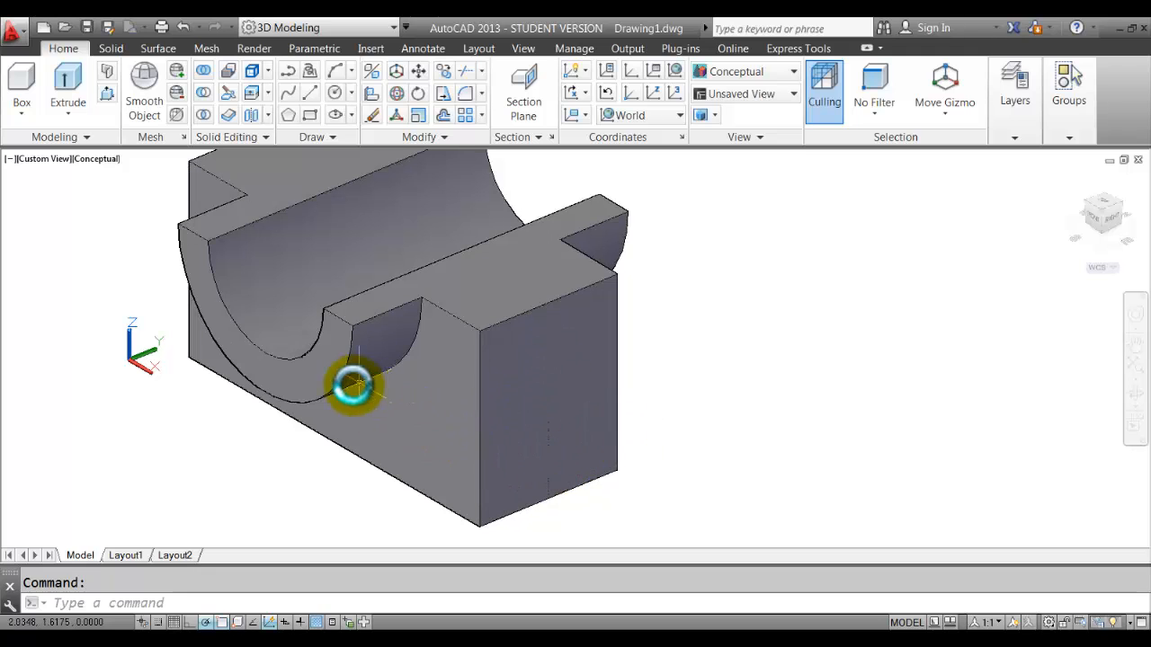
Switch to 2D Wireframe, adjust the view, and check the worksheet image before returning.
click(790, 72)
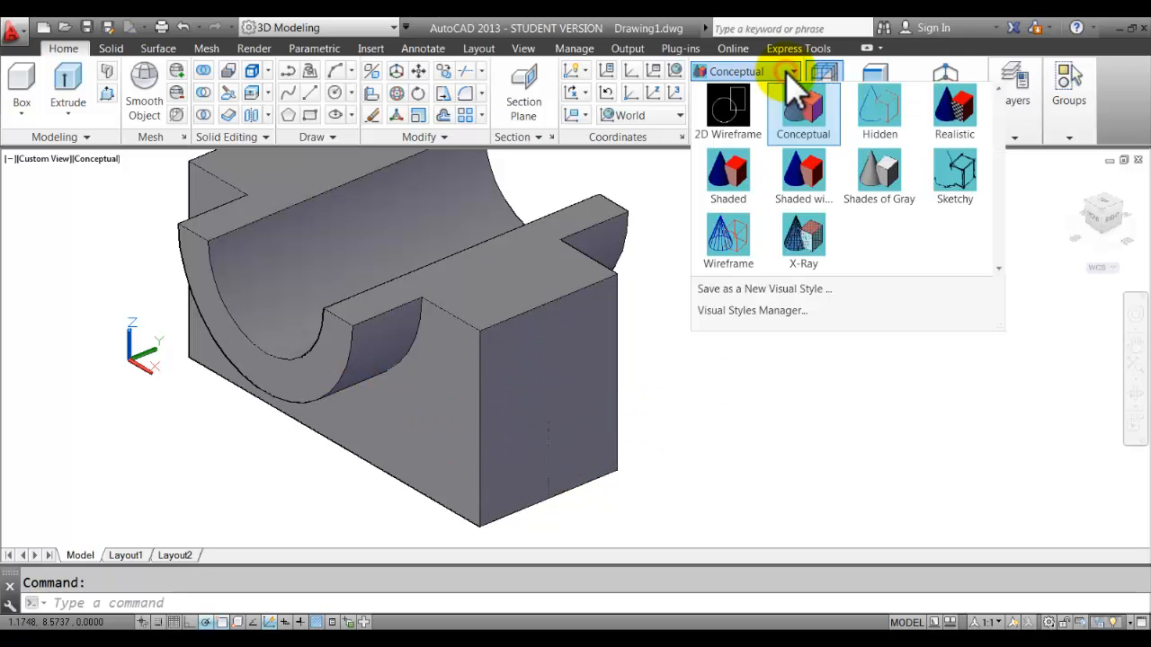
click(733, 110)
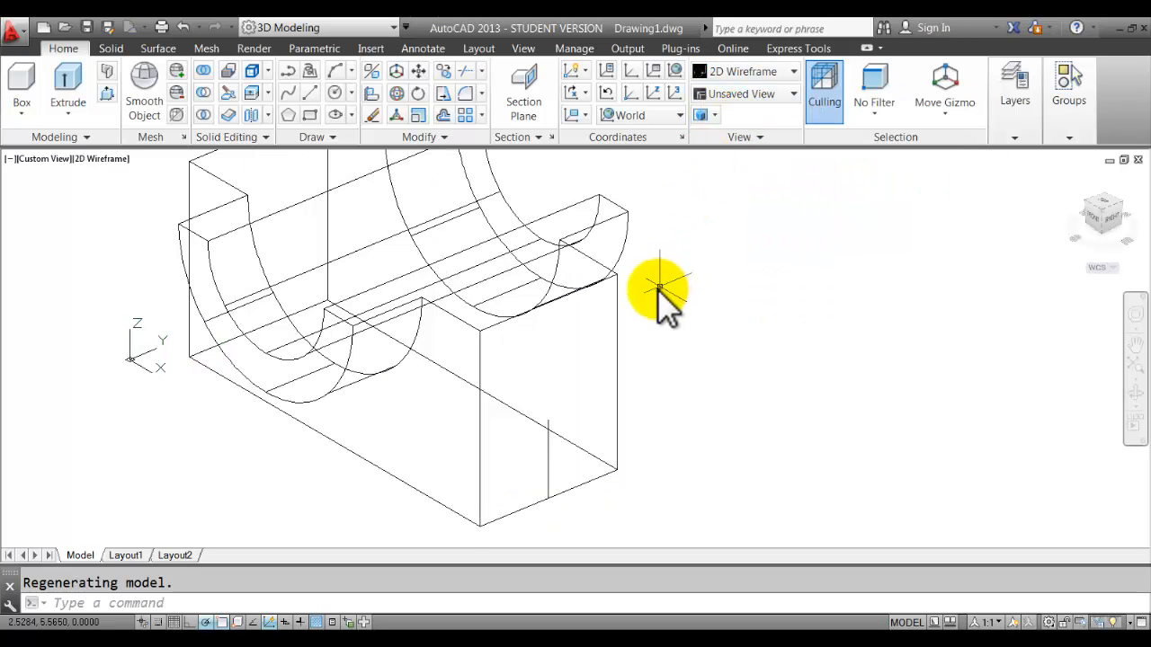
scroll(645, 314, down, 3)
middle_drag(645, 315, 649, 332)
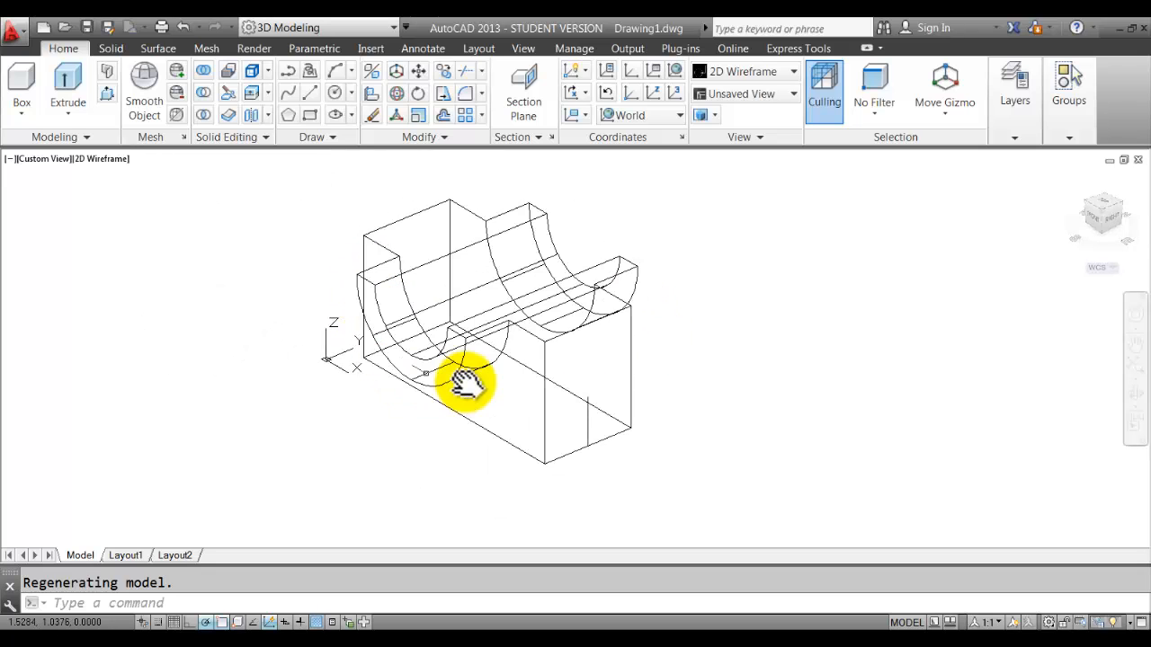
scroll(661, 402, up, 2)
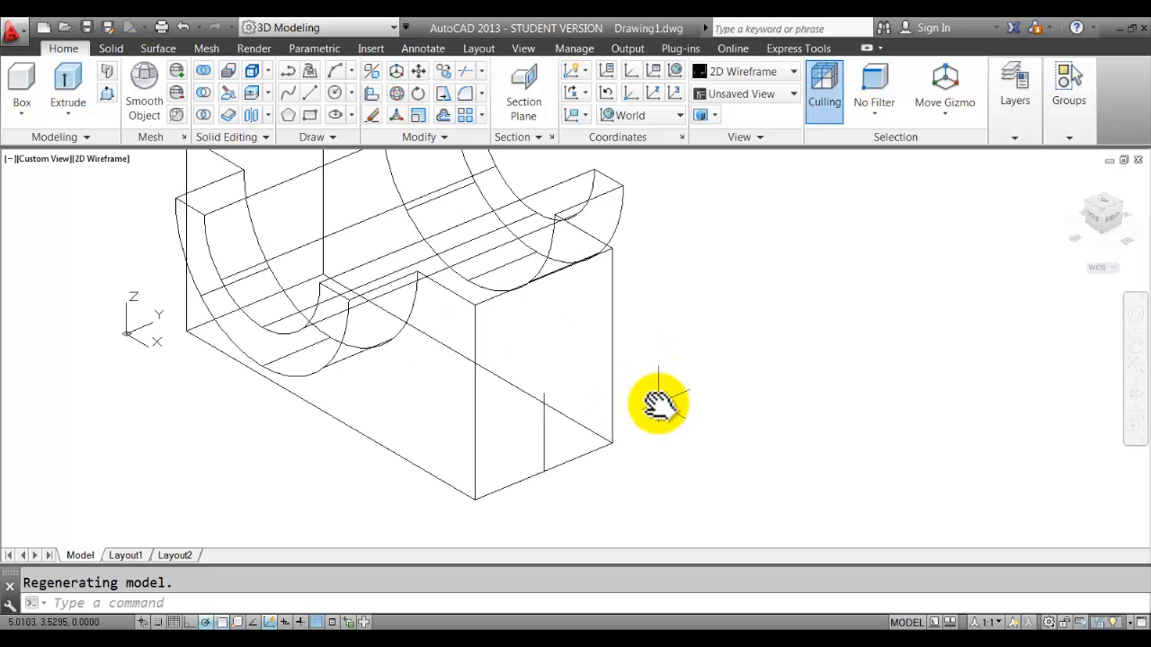
mouse_move(660, 409)
shift+middle_down()
mouse_move(681, 399)
mouse_move(681, 413)
mouse_move(665, 407)
shift+middle_up()
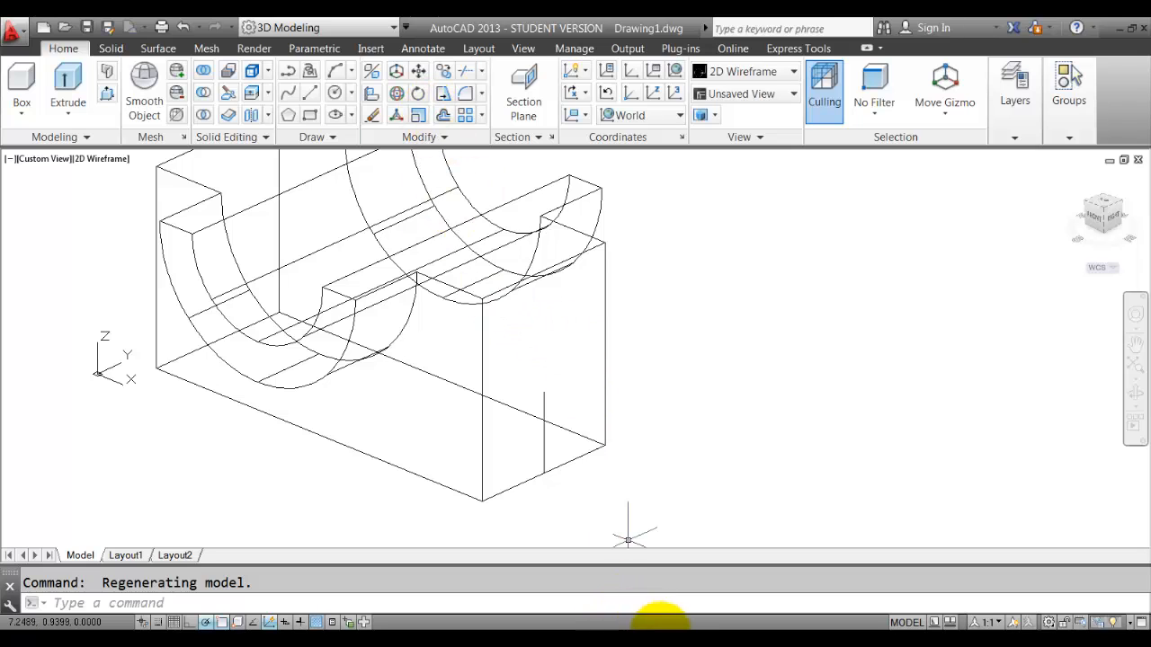
click(670, 640)
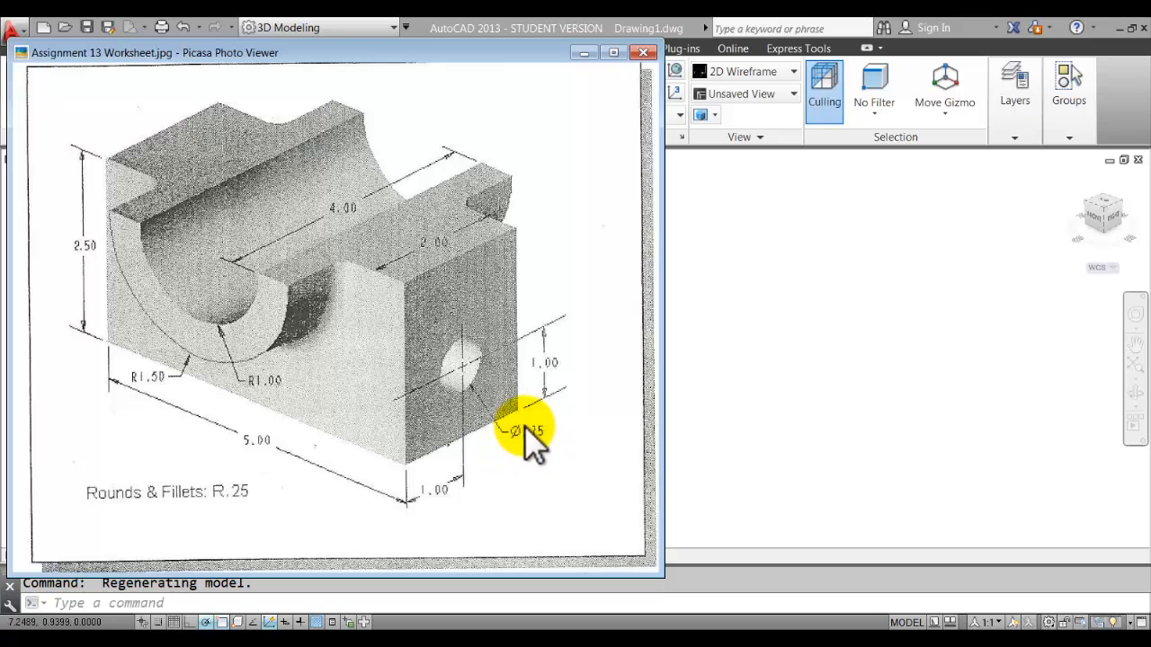
click(743, 450)
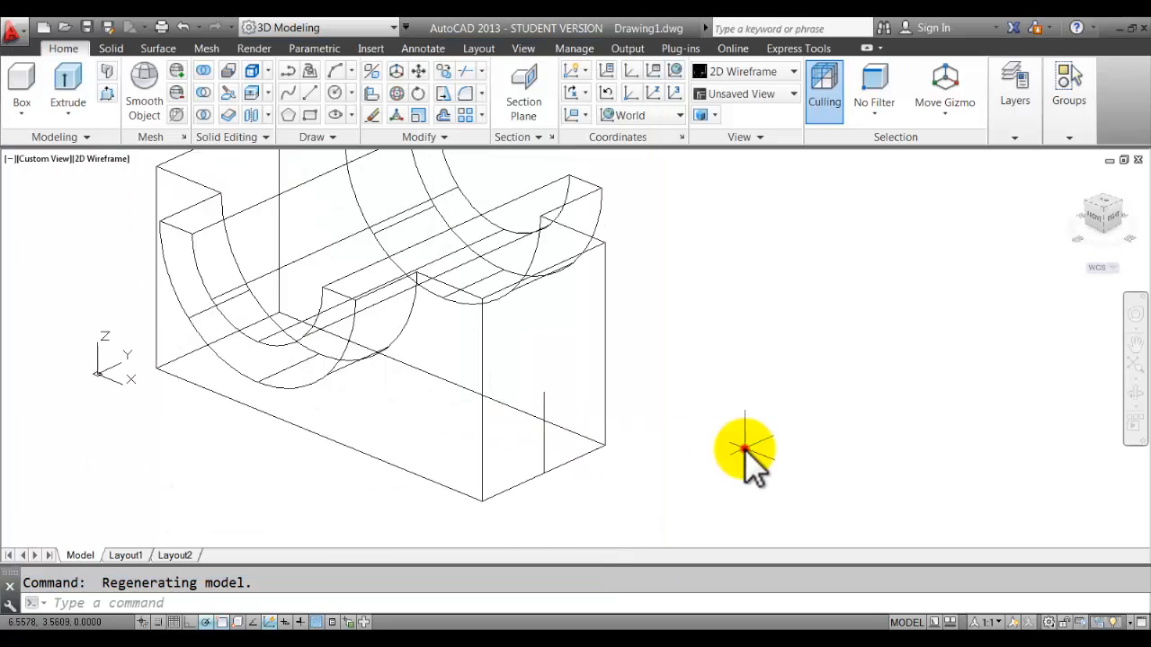
Draw a 0.75-diameter circle centred on the guide line's top endpoint.
click(350, 93)
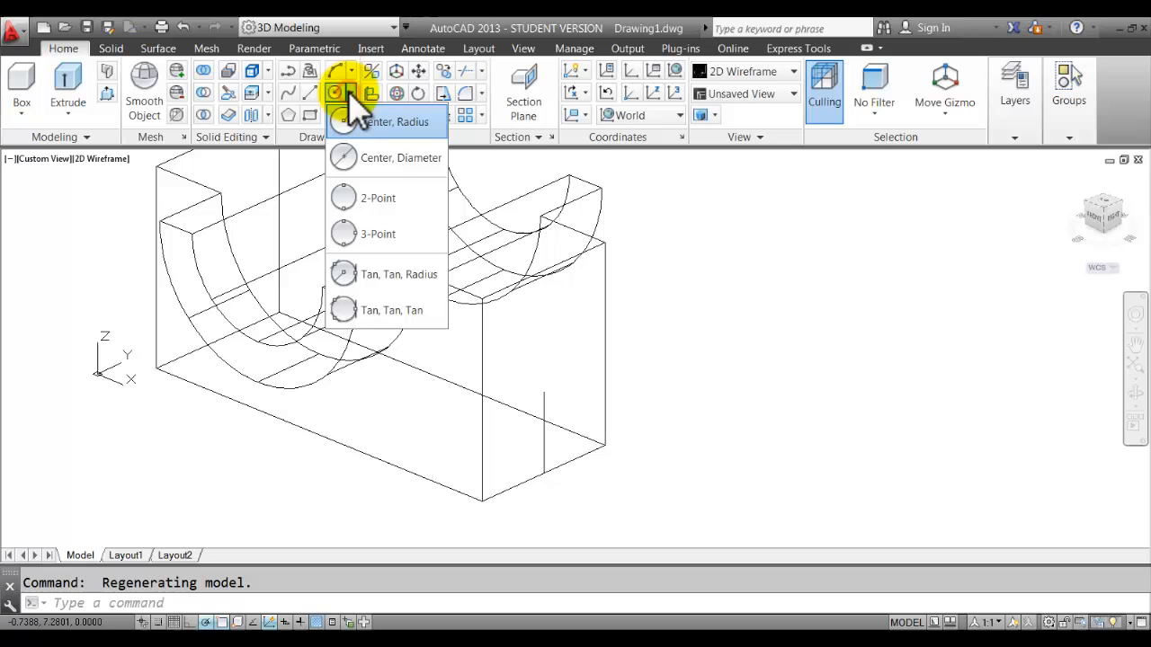
click(394, 159)
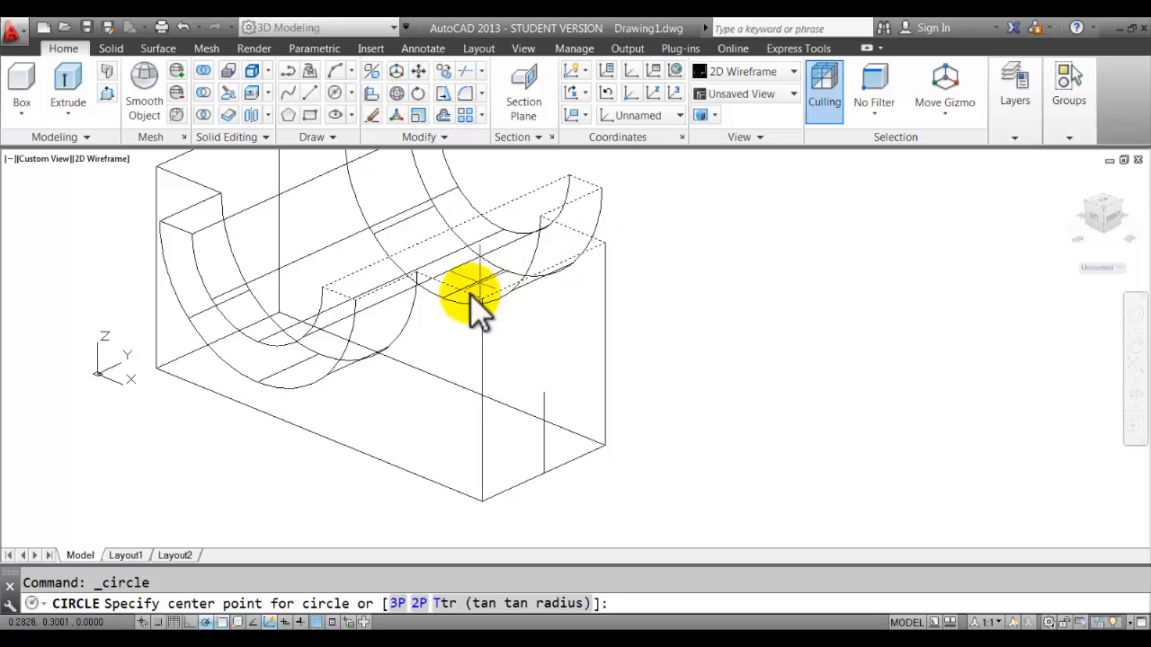
click(544, 394)
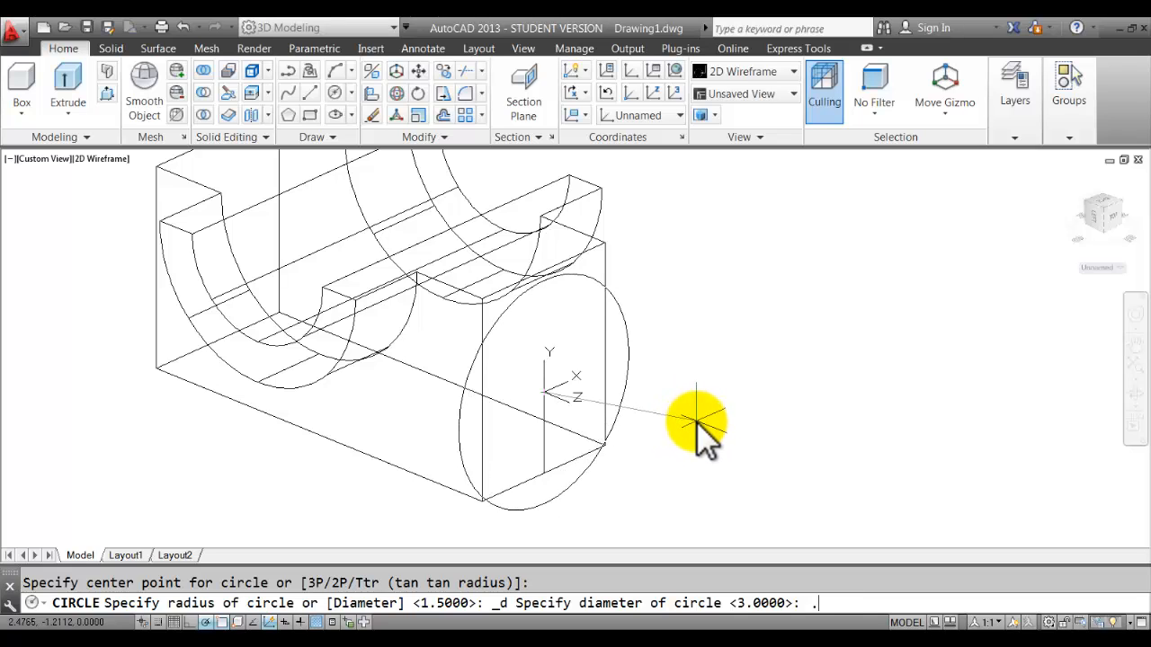
key(Return)
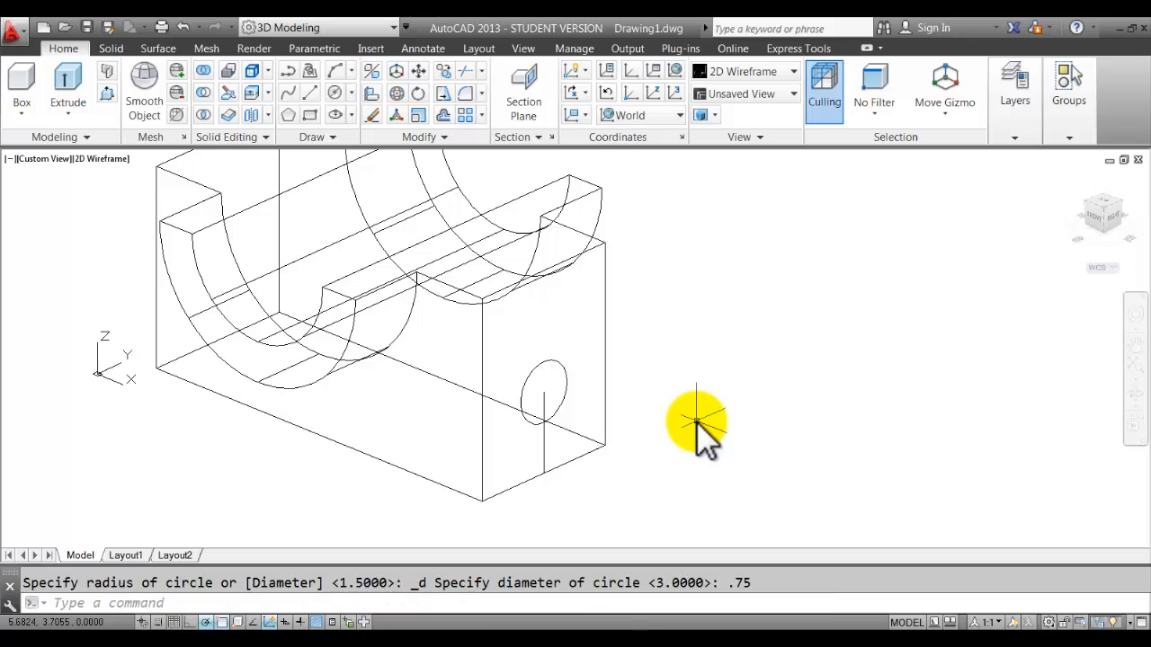
click(544, 399)
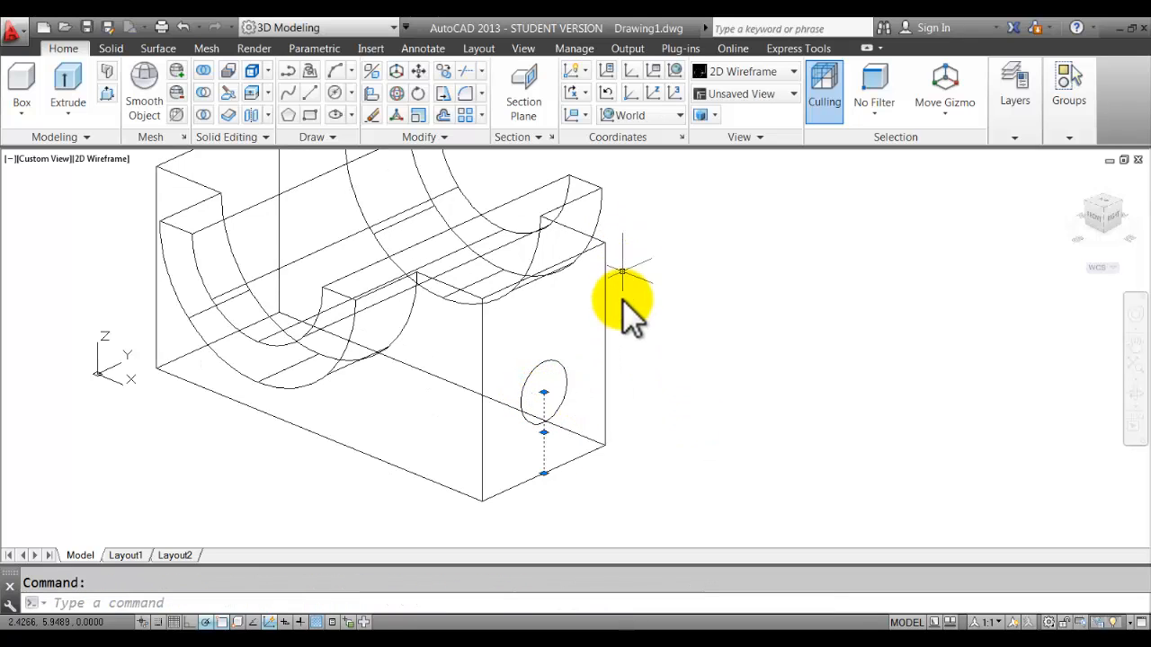
Erase the vertical guide line and recentre the block in view.
click(374, 115)
scroll(714, 364, down, 3)
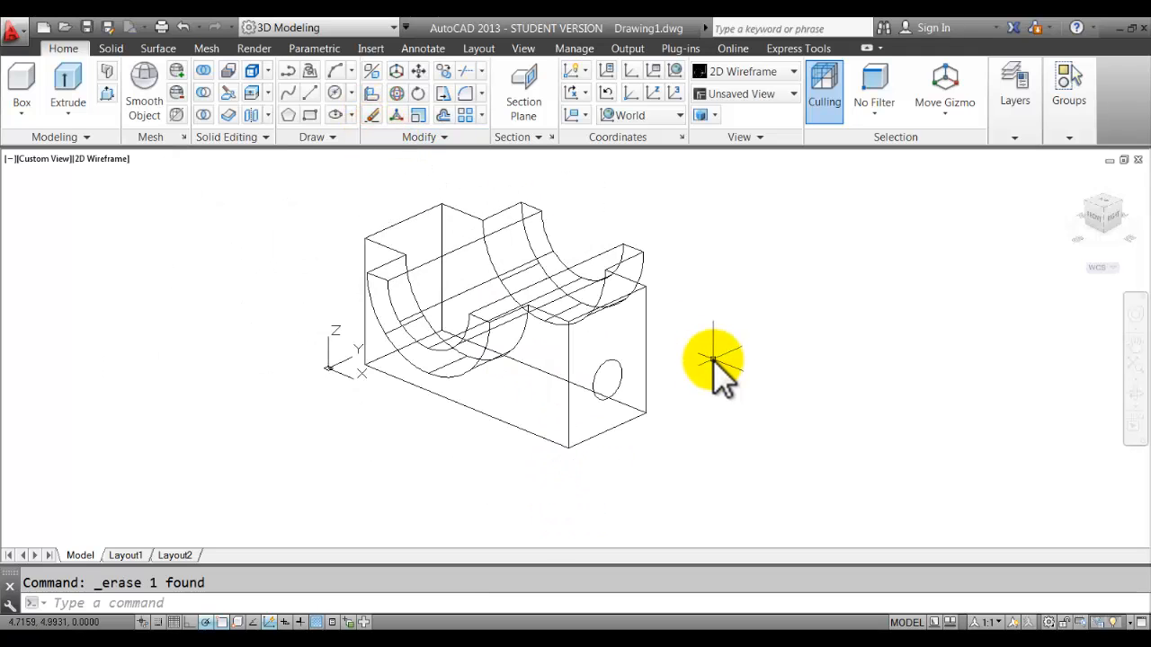
scroll(677, 358, up, 3)
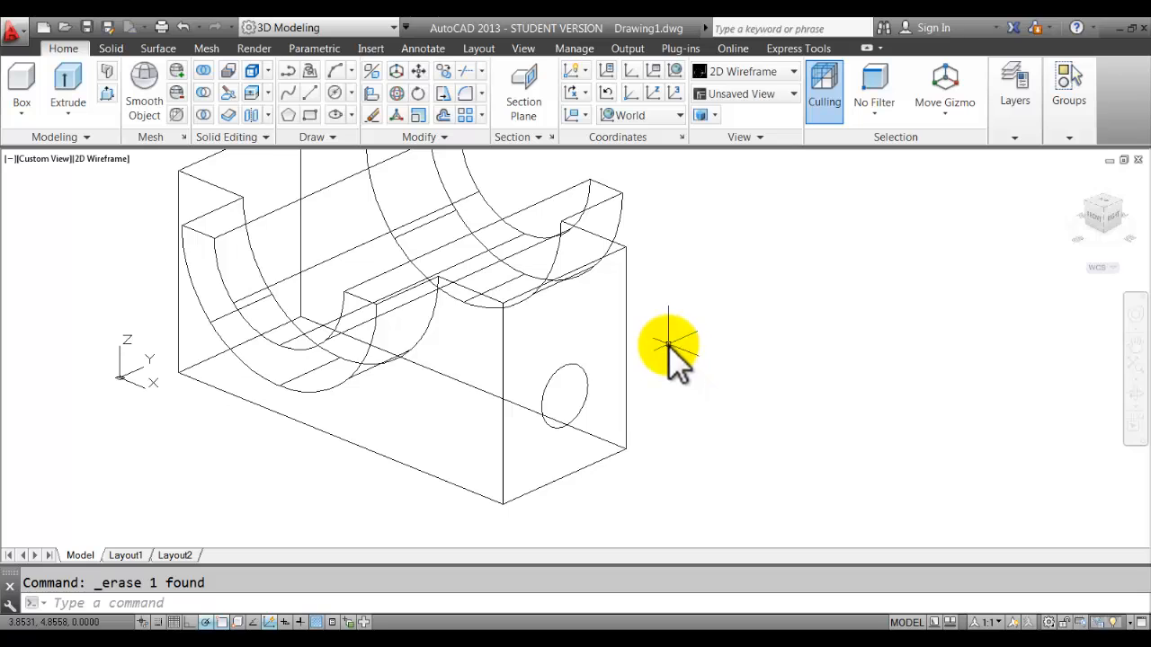
middle_drag(668, 355, 757, 376)
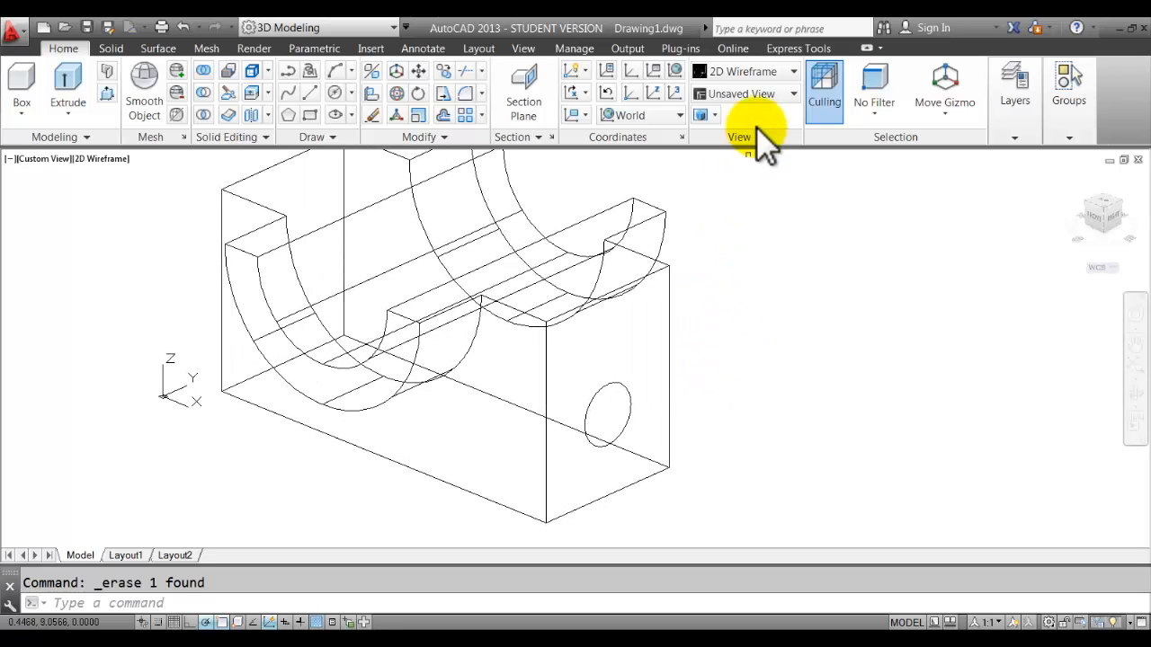
Restore Conceptual shading on the model and bring up the Assignment 13 worksheet for comparison.
click(771, 69)
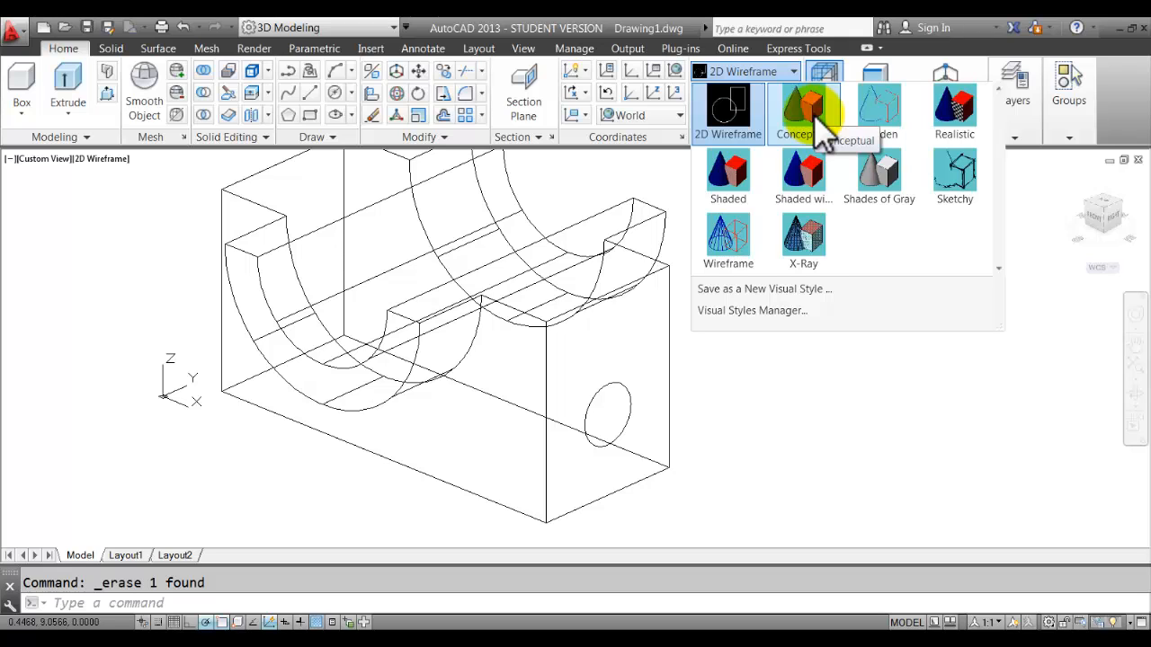
click(812, 106)
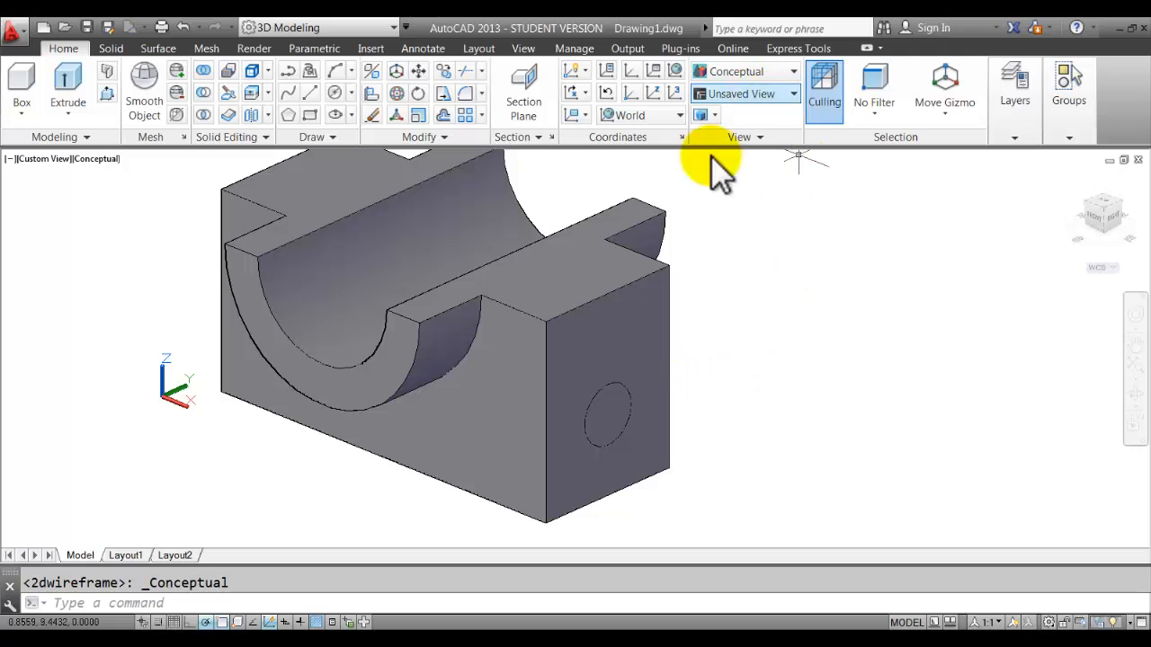
middle_drag(713, 383, 736, 388)
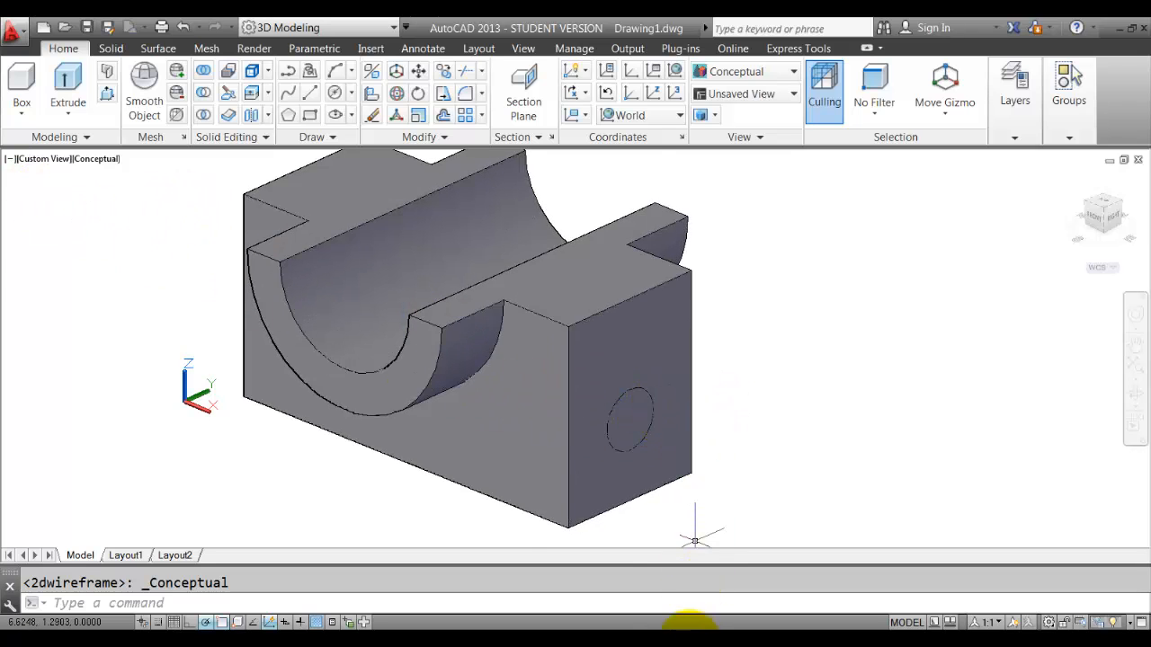
click(689, 640)
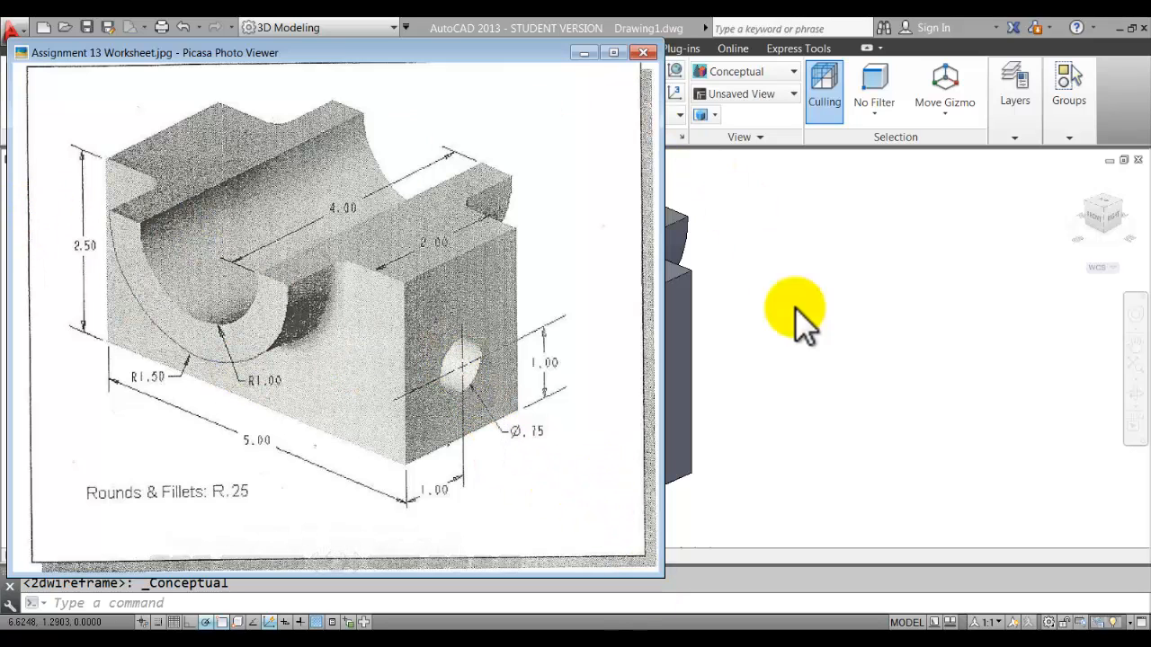
Presspull the small end-face circle through the block to cut a 0.75 hole, then check the worksheet.
click(922, 390)
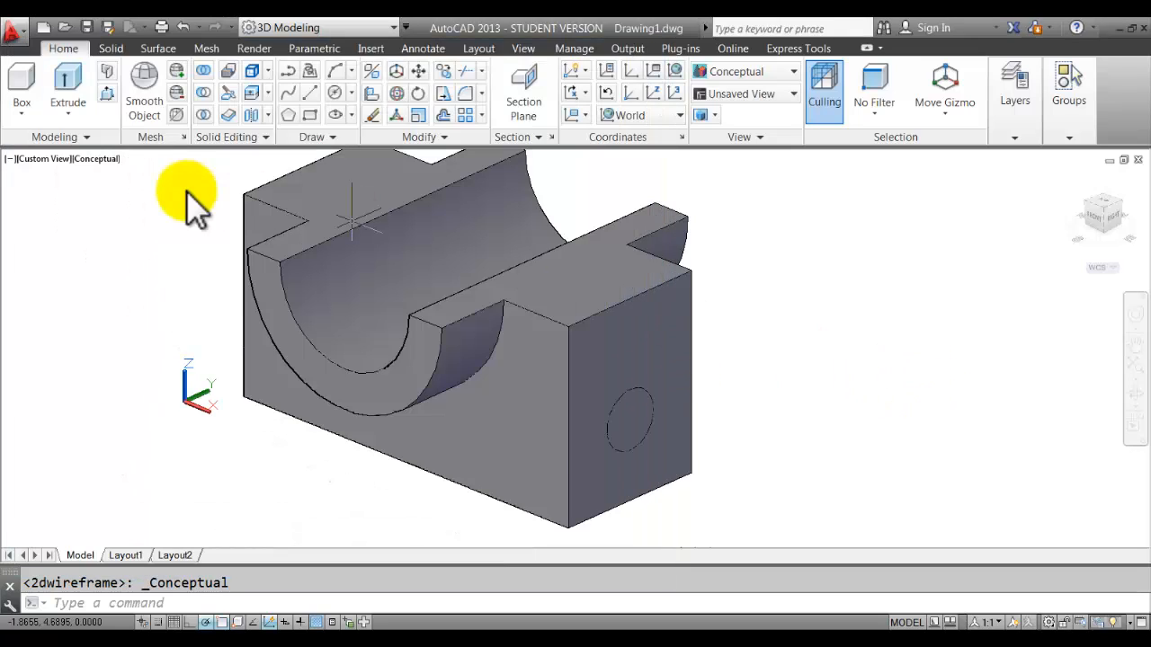
click(107, 94)
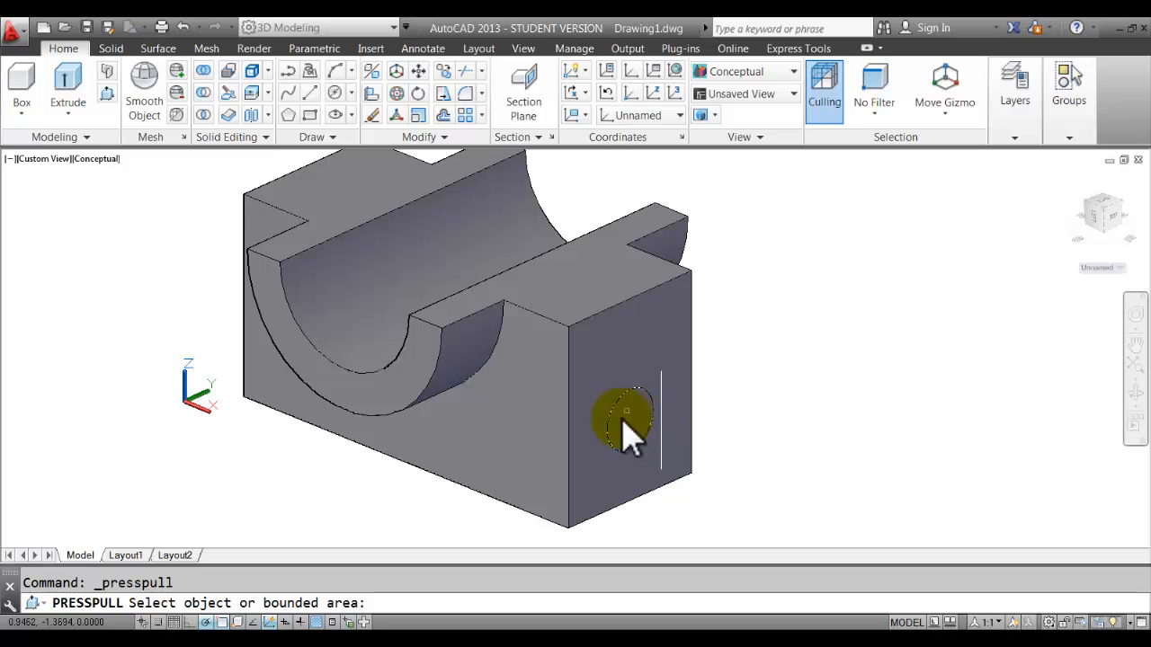
click(630, 430)
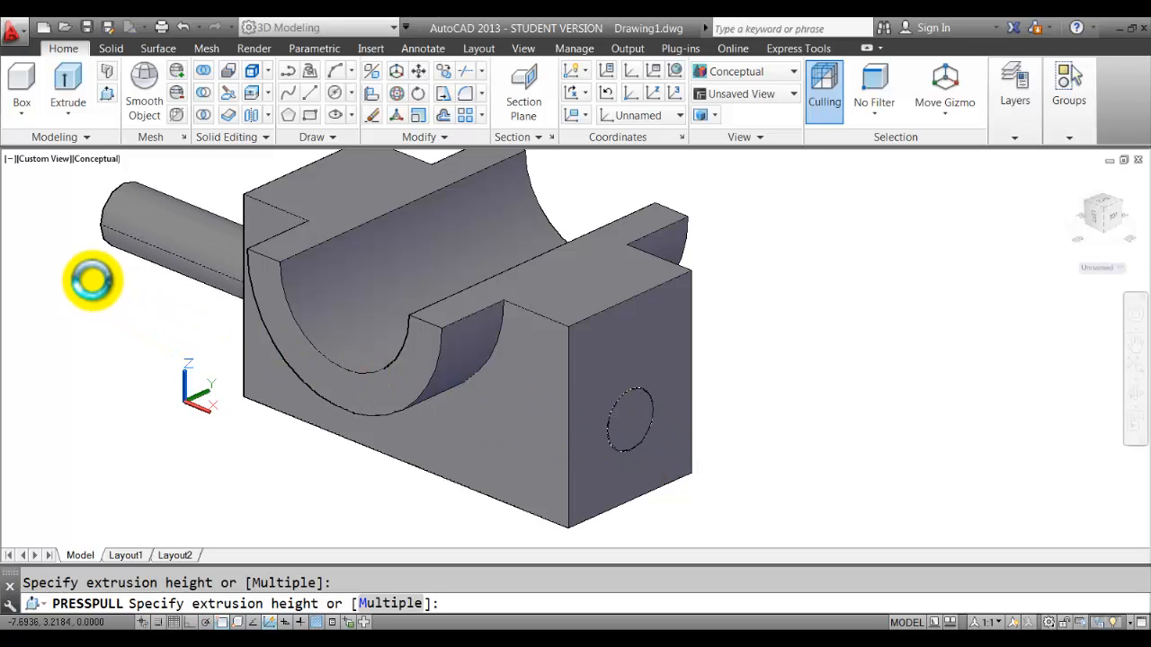
click(92, 280)
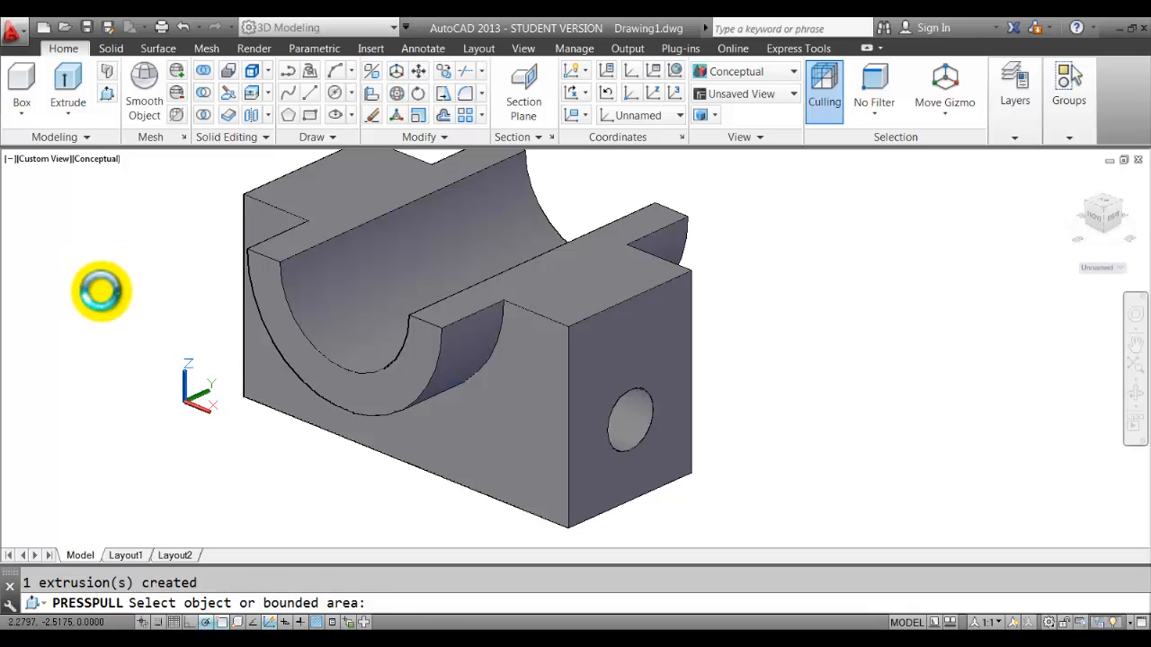
shift+middle_drag(797, 406, 809, 379)
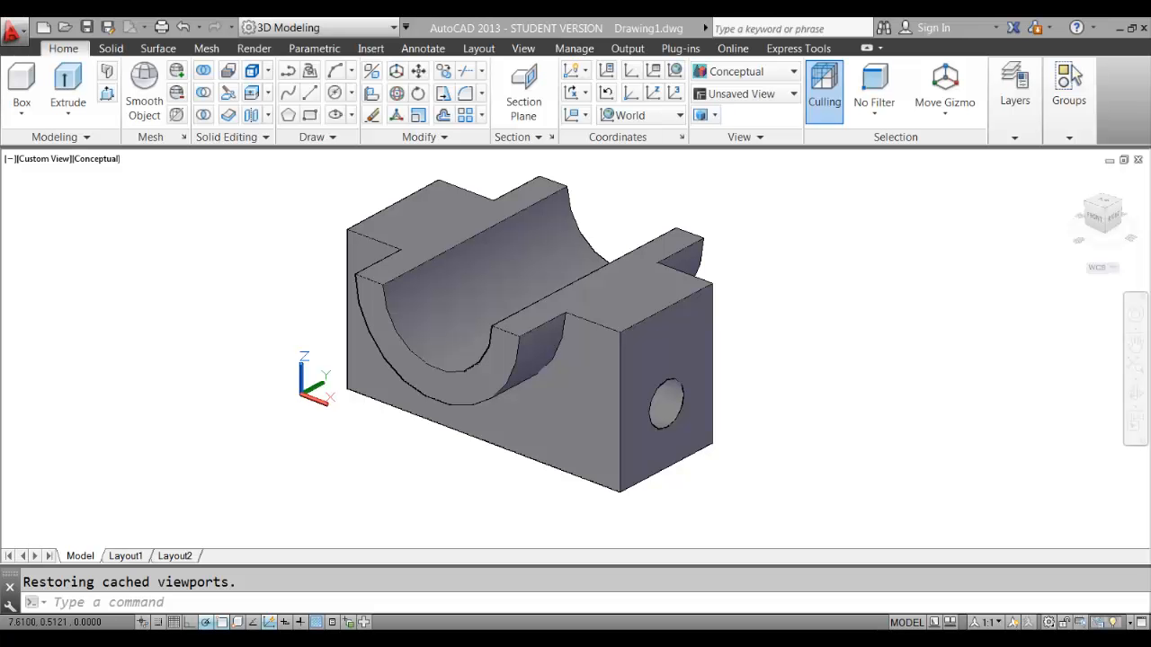
key(alt+Tab)
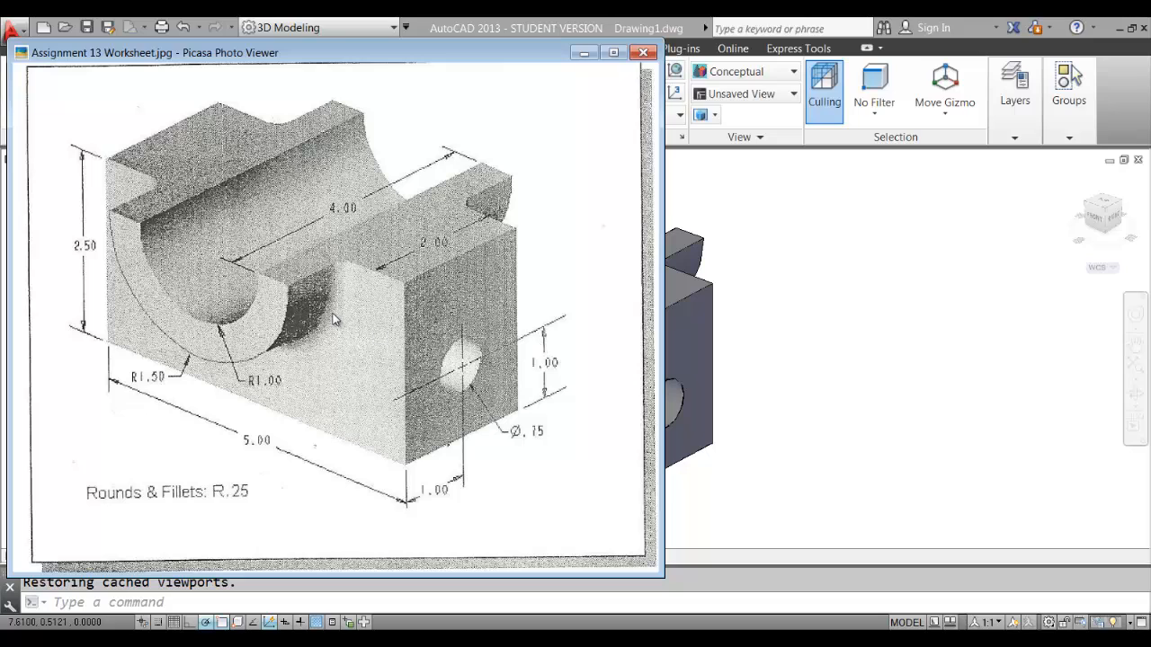
Fillet Edge the curved edge where the cradle cutout meets the centre slot at radius 0.25.
click(759, 339)
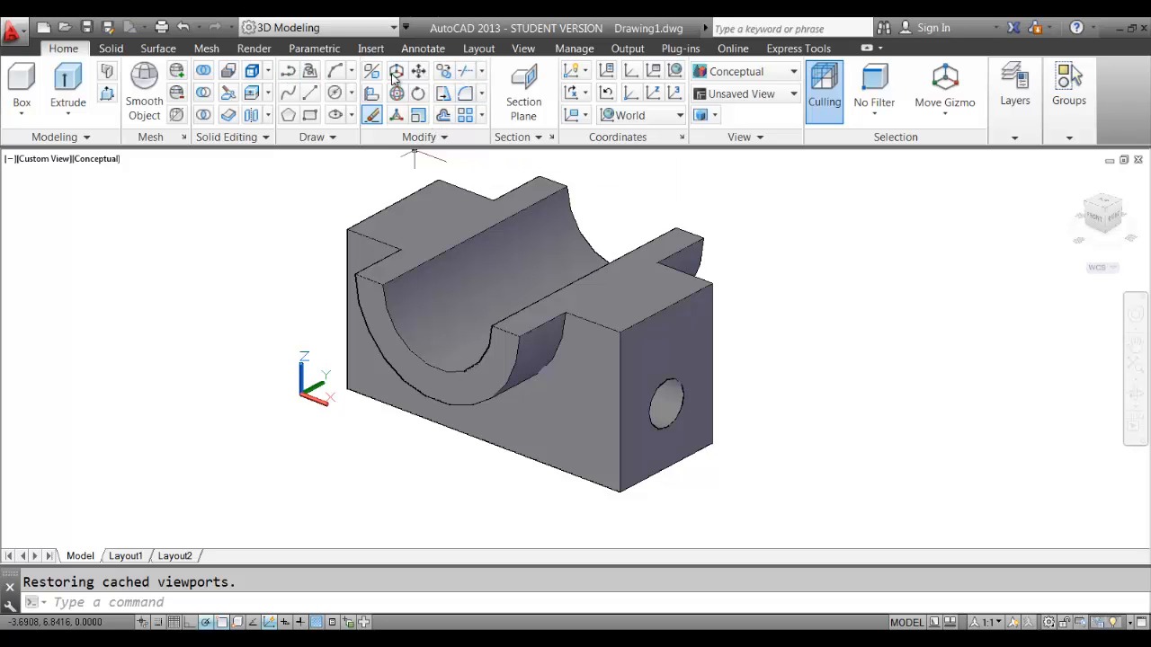
click(481, 93)
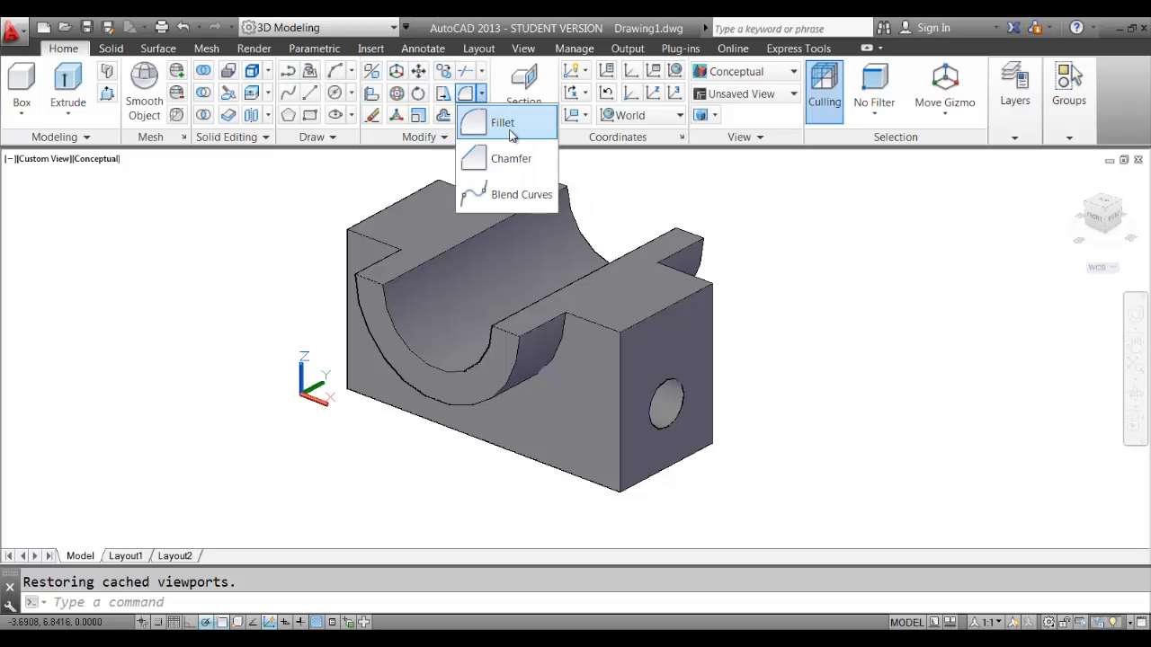
click(509, 124)
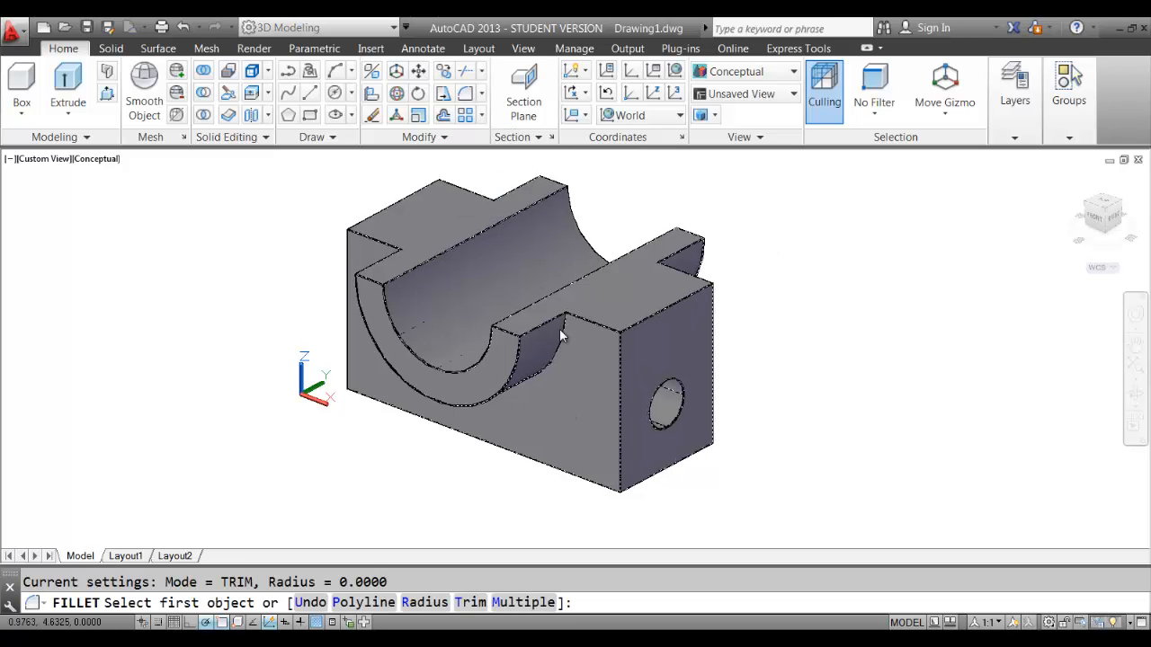
scroll(561, 350, up, 3)
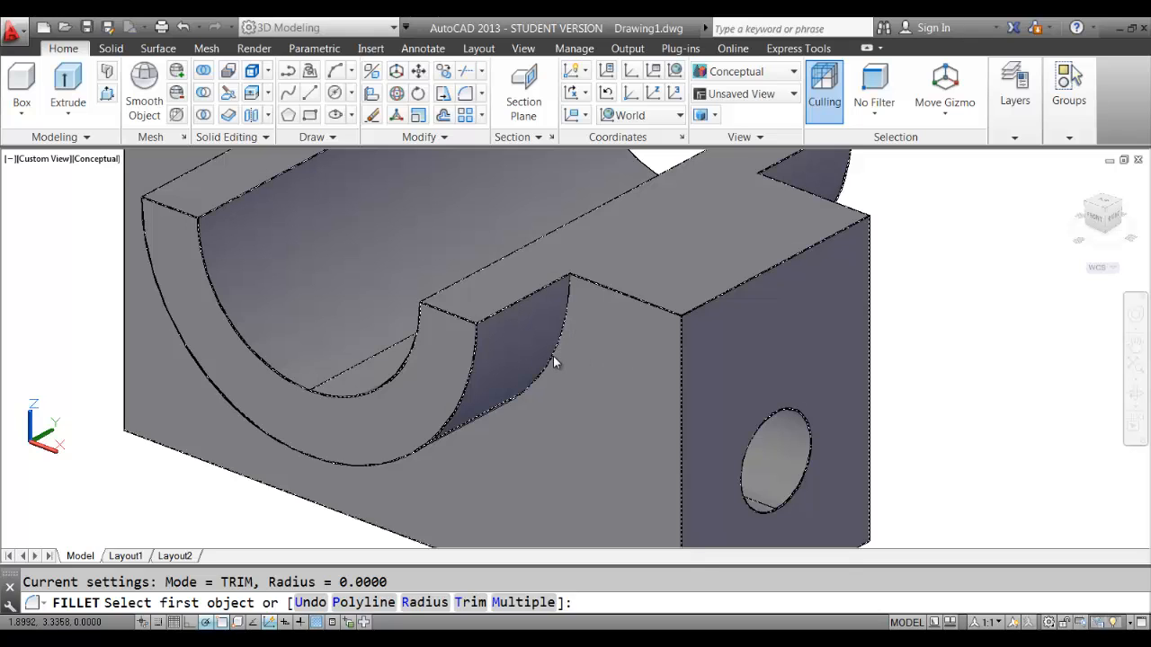
click(553, 360)
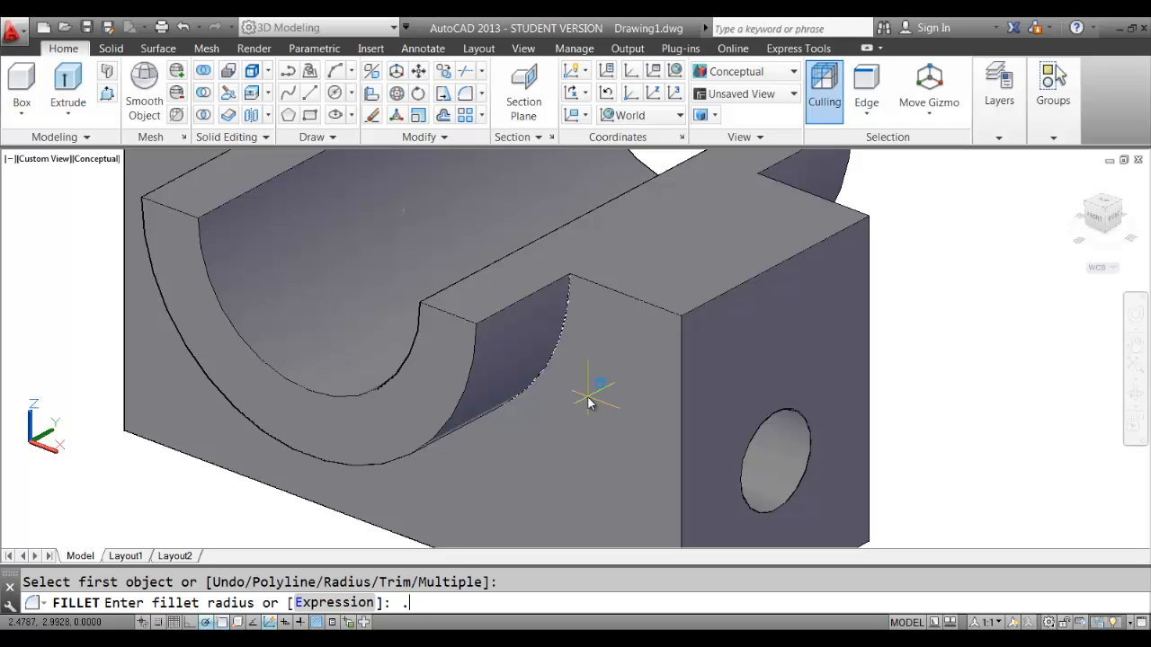
key(Return)
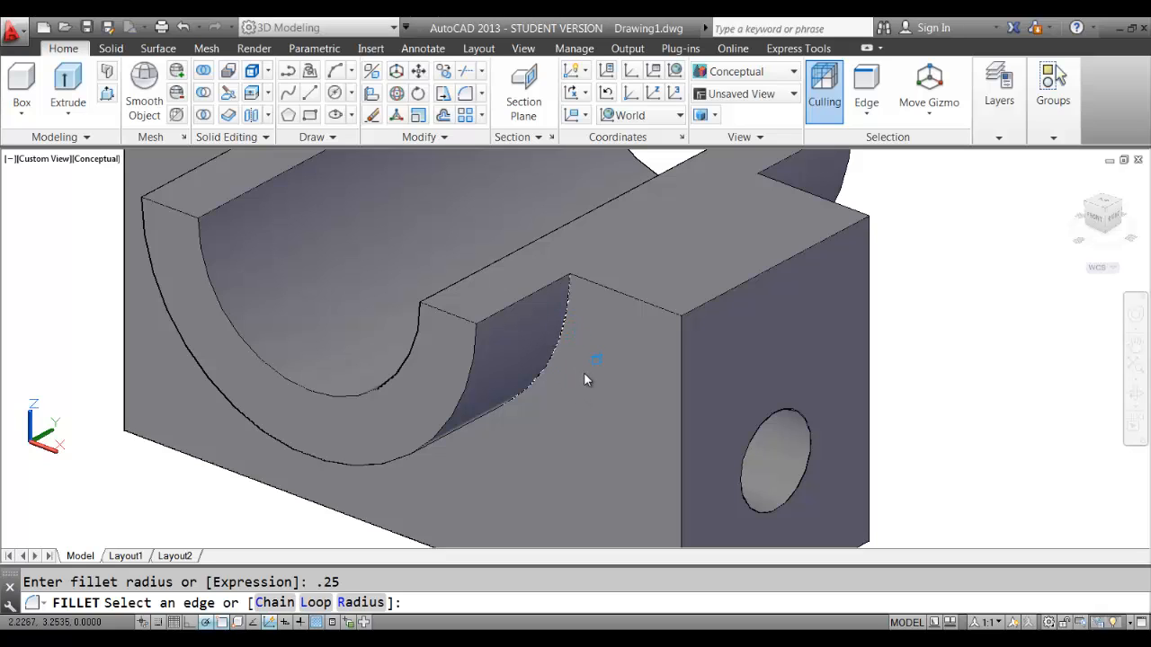
click(584, 372)
key(Return)
scroll(582, 382, down, 2)
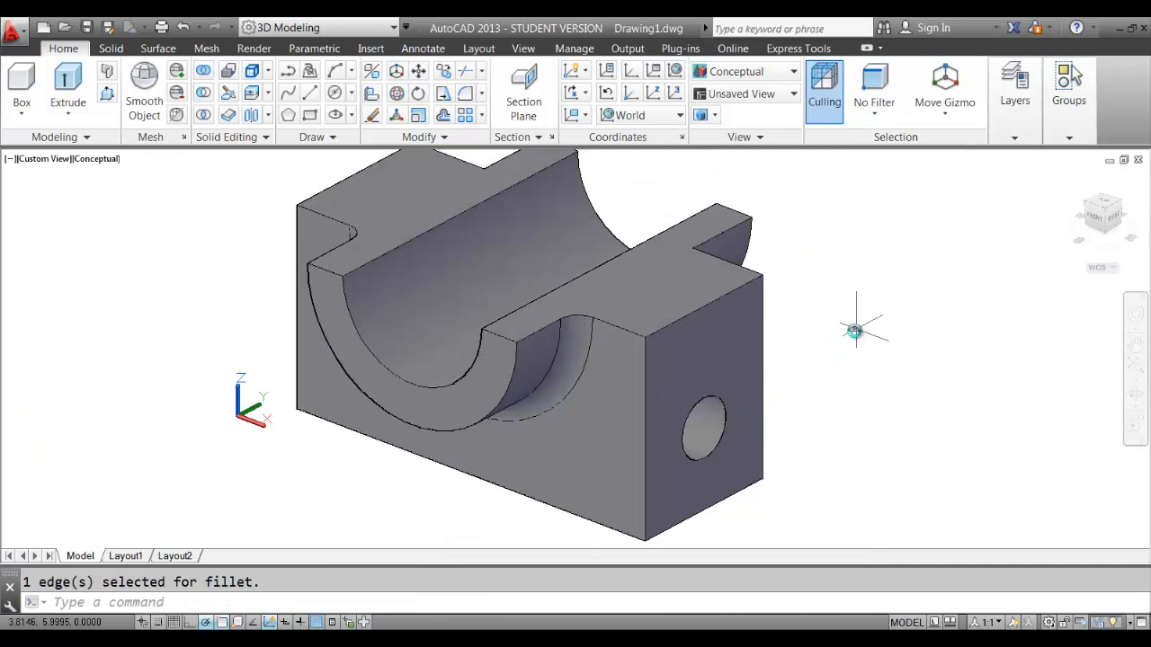
shift+middle_drag(848, 329, 778, 337)
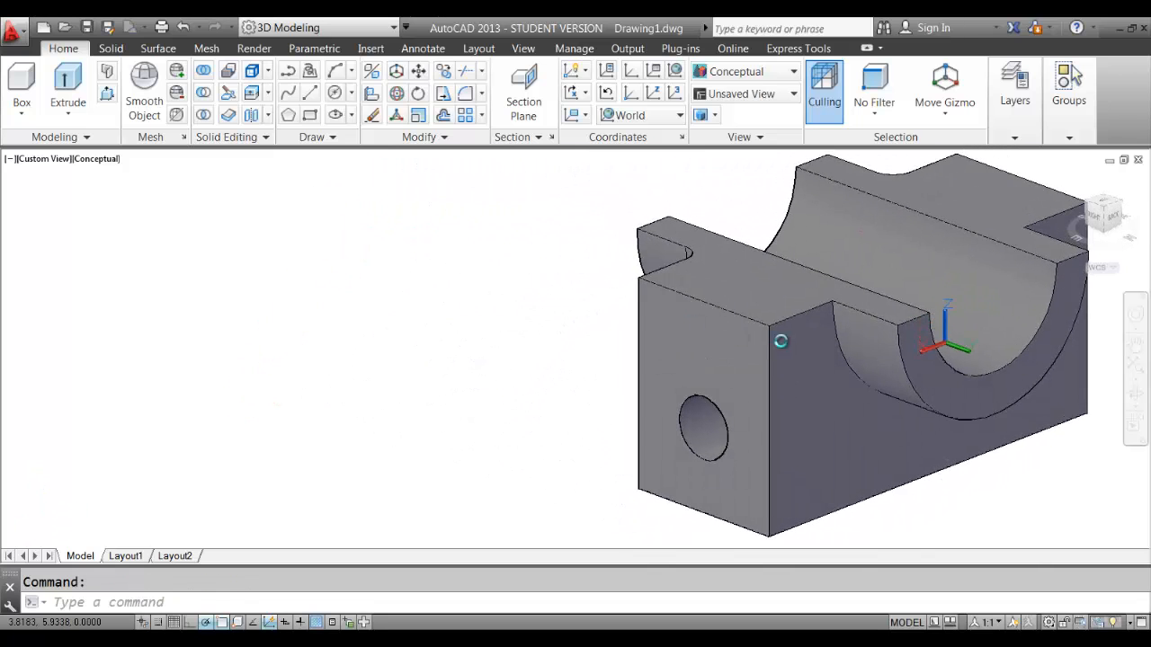
scroll(828, 347, up, 5)
middle_drag(574, 342, 522, 342)
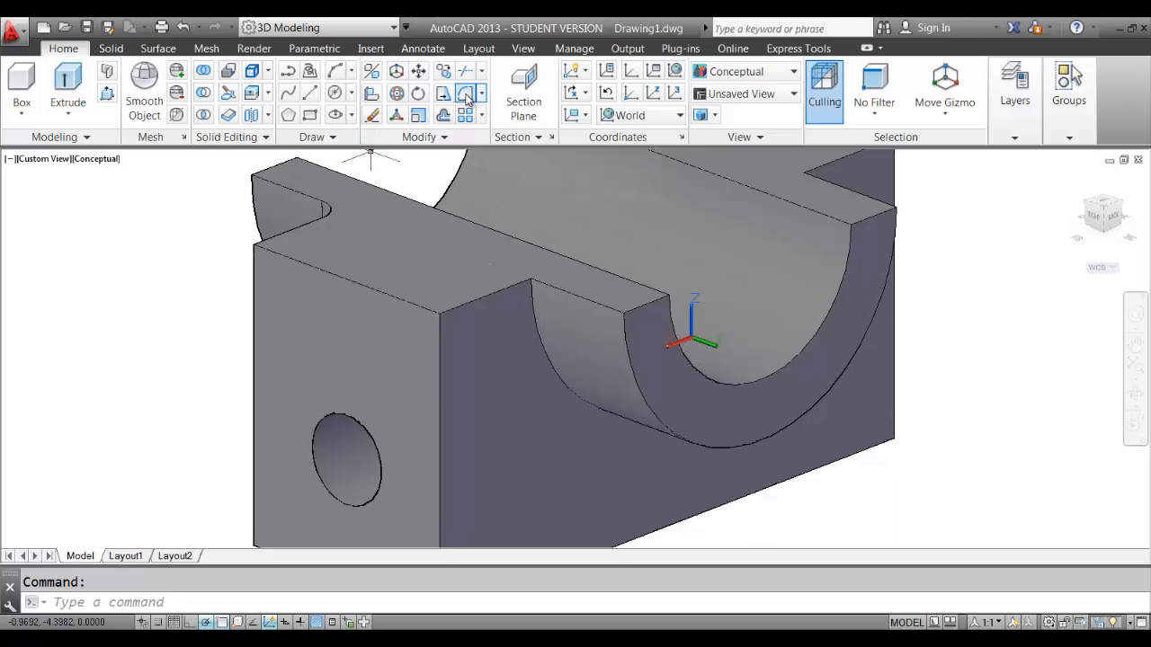
Apply a 0.2500 Fillet Edge to the opposite curved cradle edge and orbit to inspect it.
click(466, 96)
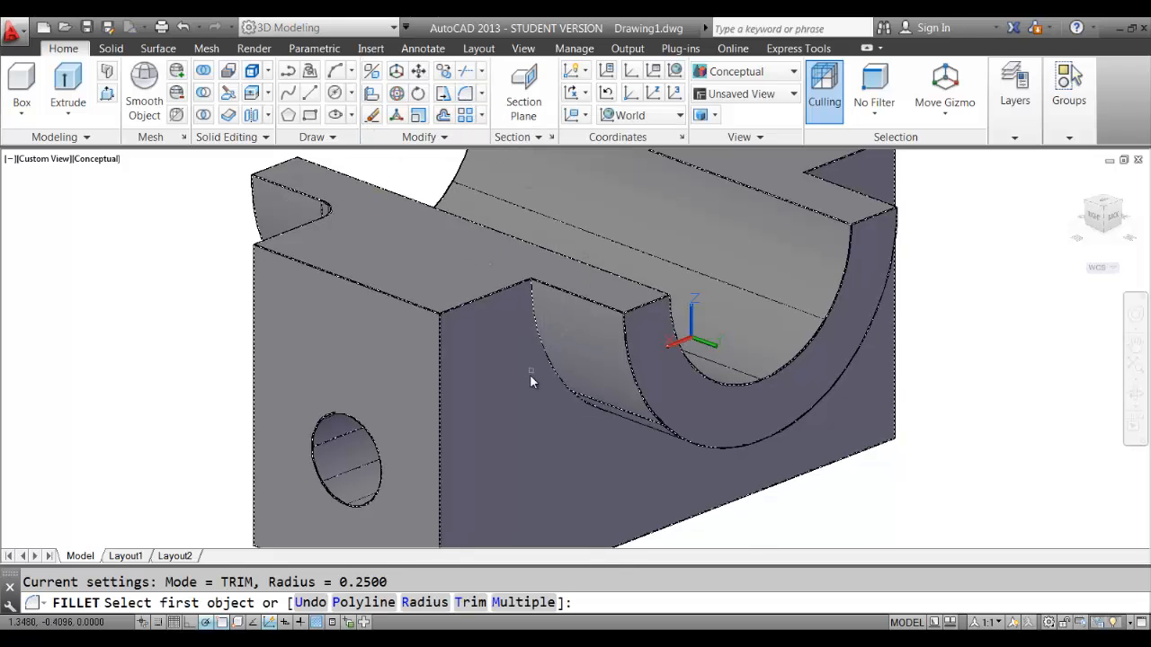
click(545, 355)
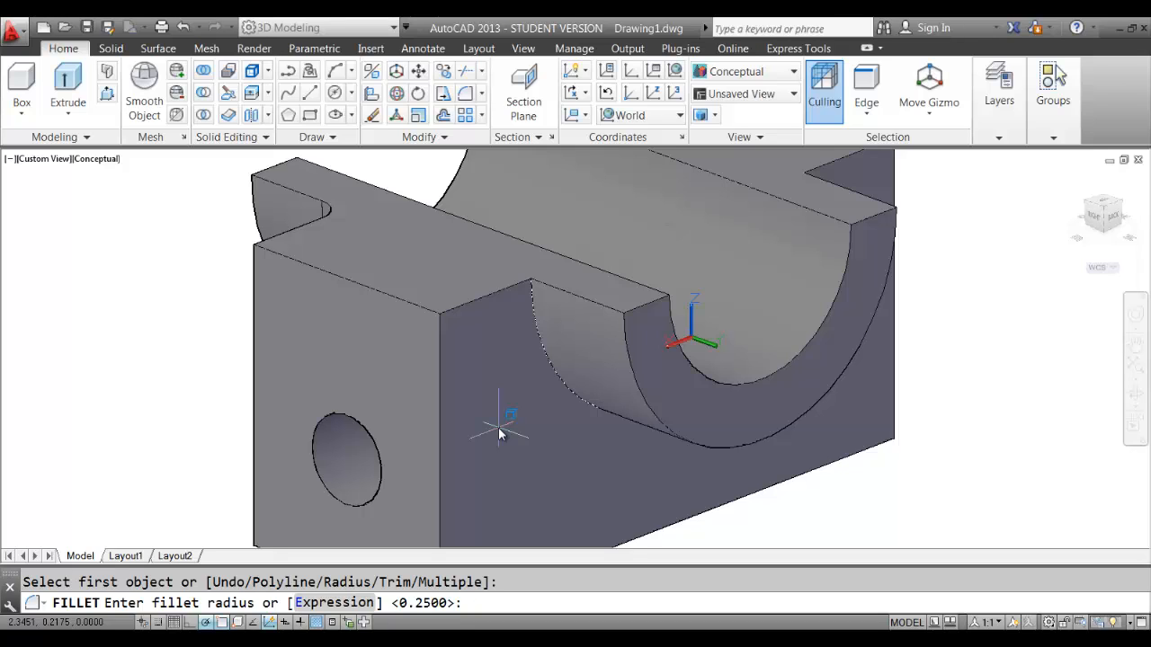
key(Return)
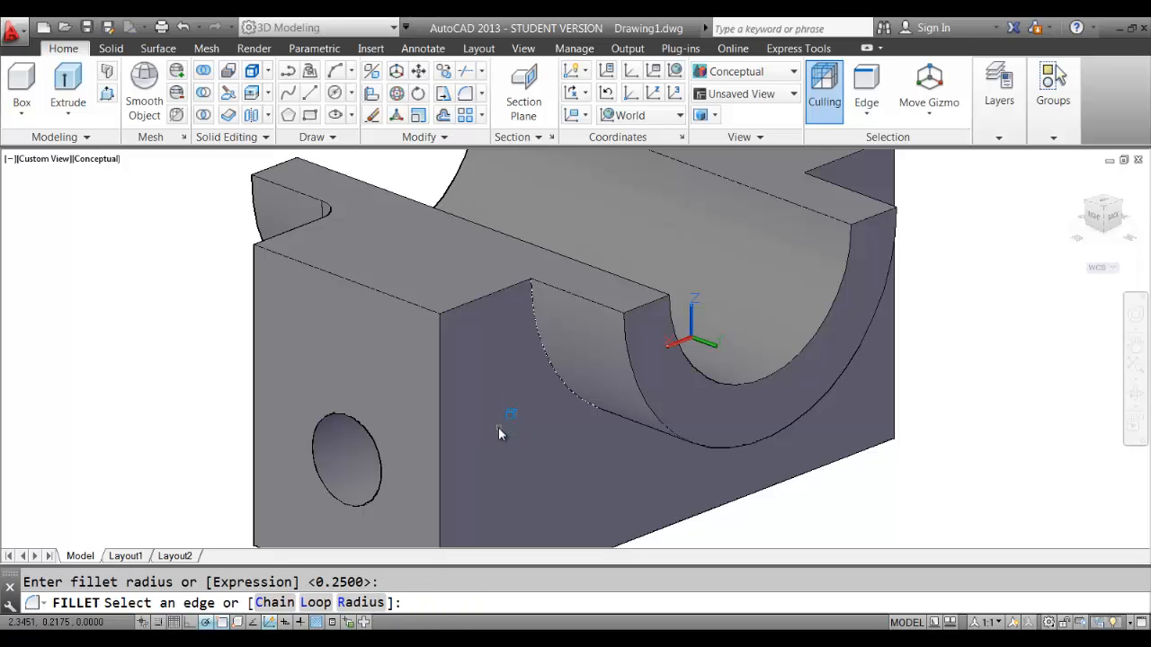
click(499, 432)
scroll(501, 428, down, 2)
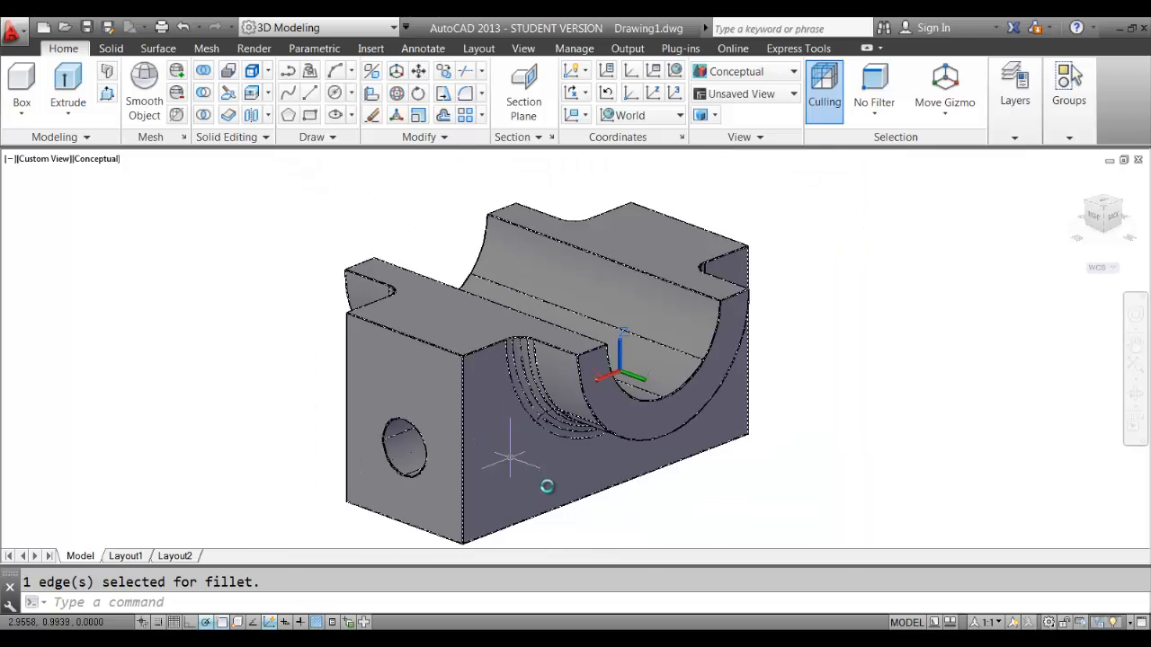
shift+middle_drag(502, 443, 817, 416)
key(Escape)
scroll(791, 373, up, 1)
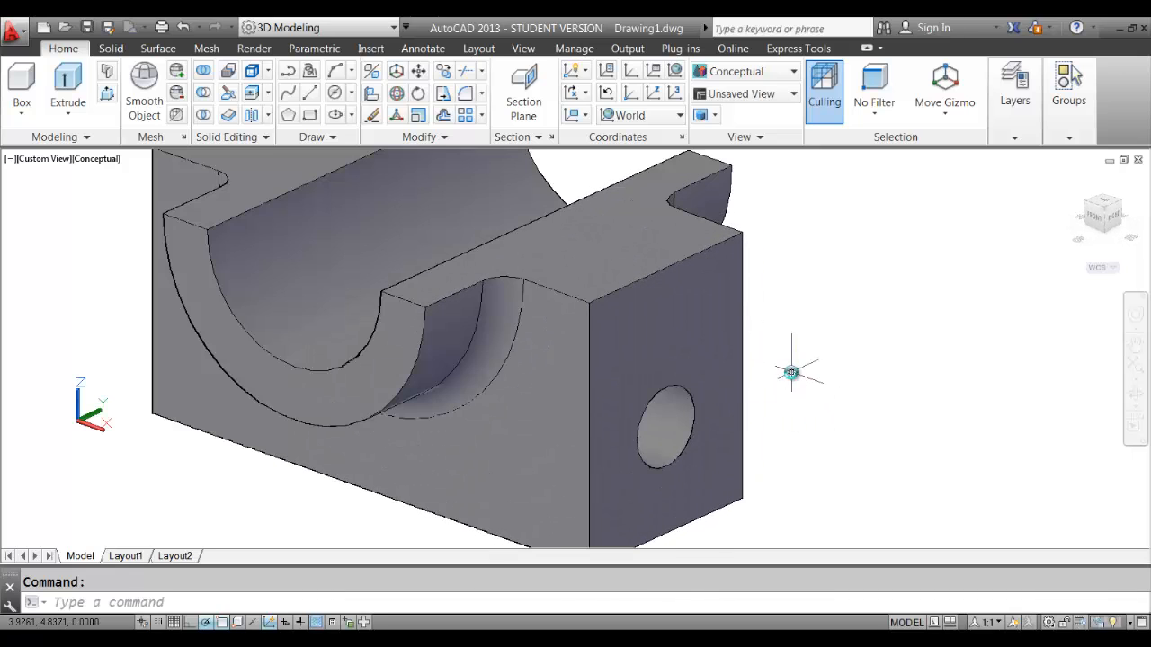
scroll(791, 373, down, 2)
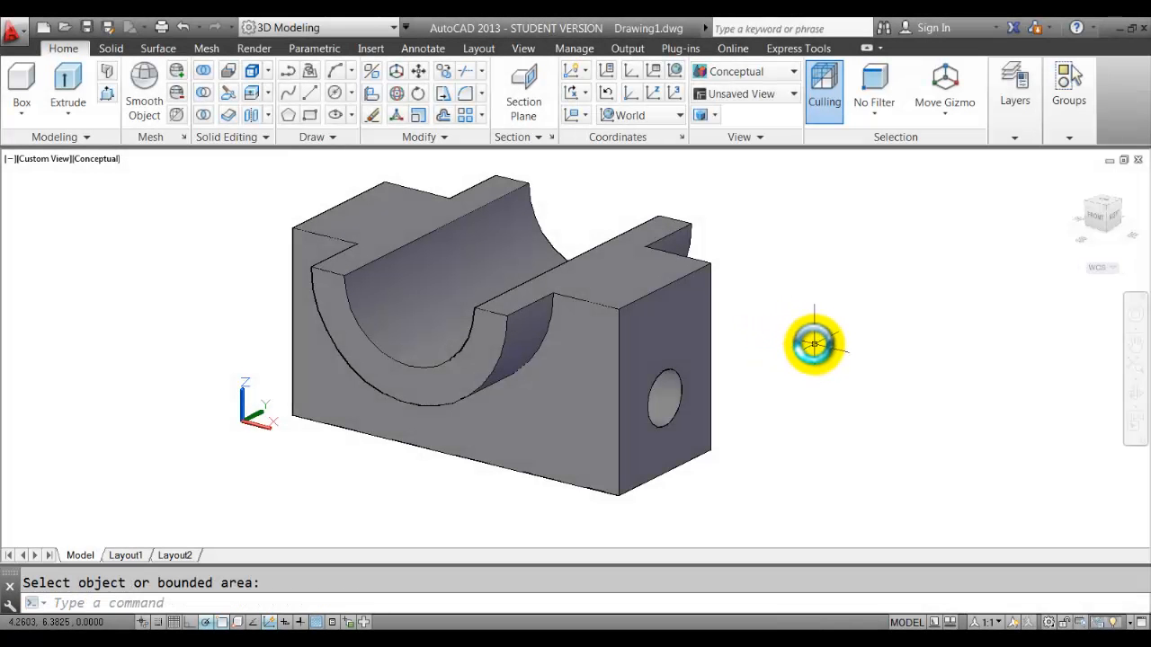
Orbit the block back to an isometric view and expand the Home tab's Layers panel.
click(25, 111)
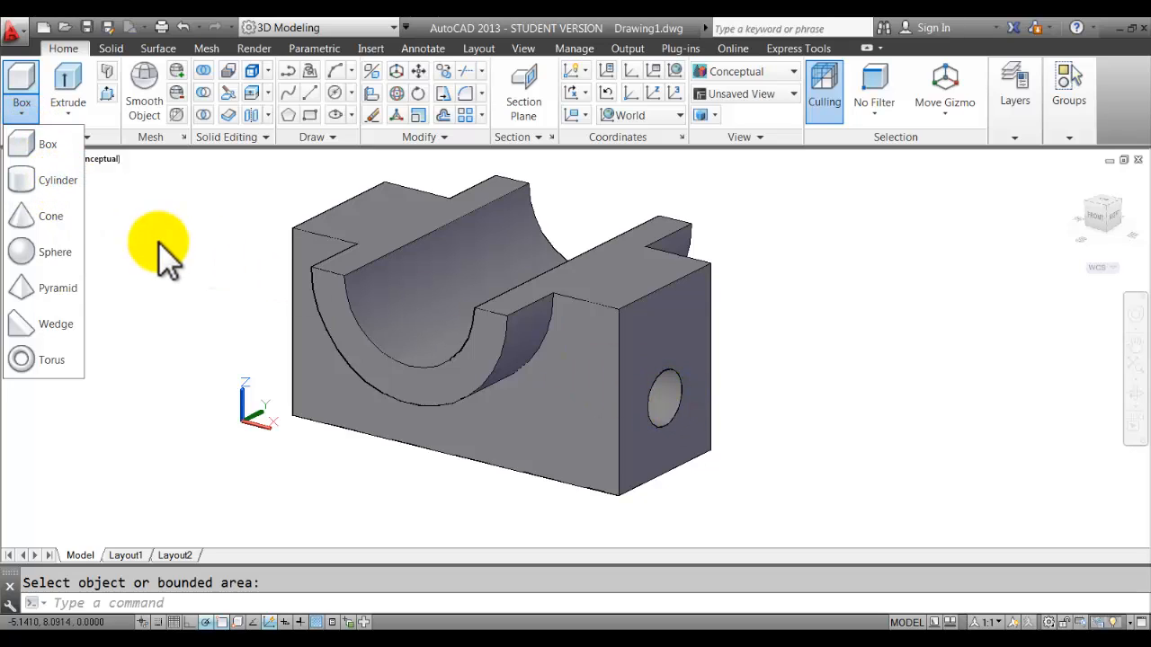
key(Escape)
key(Escape)
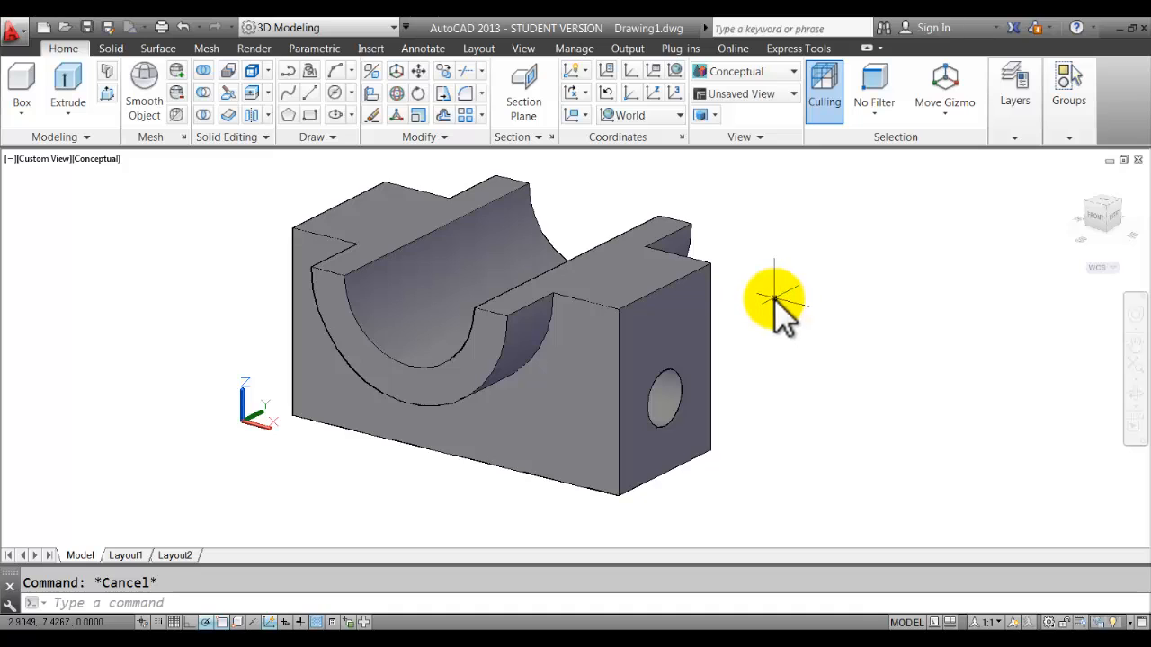
mouse_move(775, 299)
shift+middle_down()
mouse_move(776, 311)
mouse_move(764, 308)
shift+middle_up()
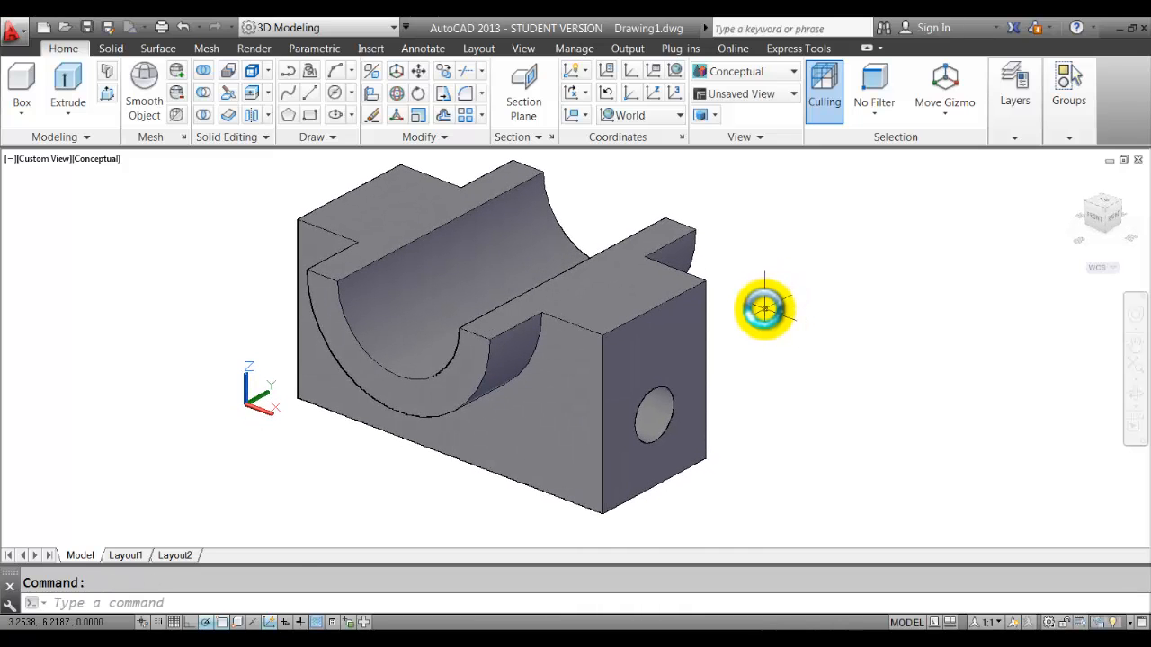
scroll(764, 309, down, 2)
scroll(765, 308, up, 2)
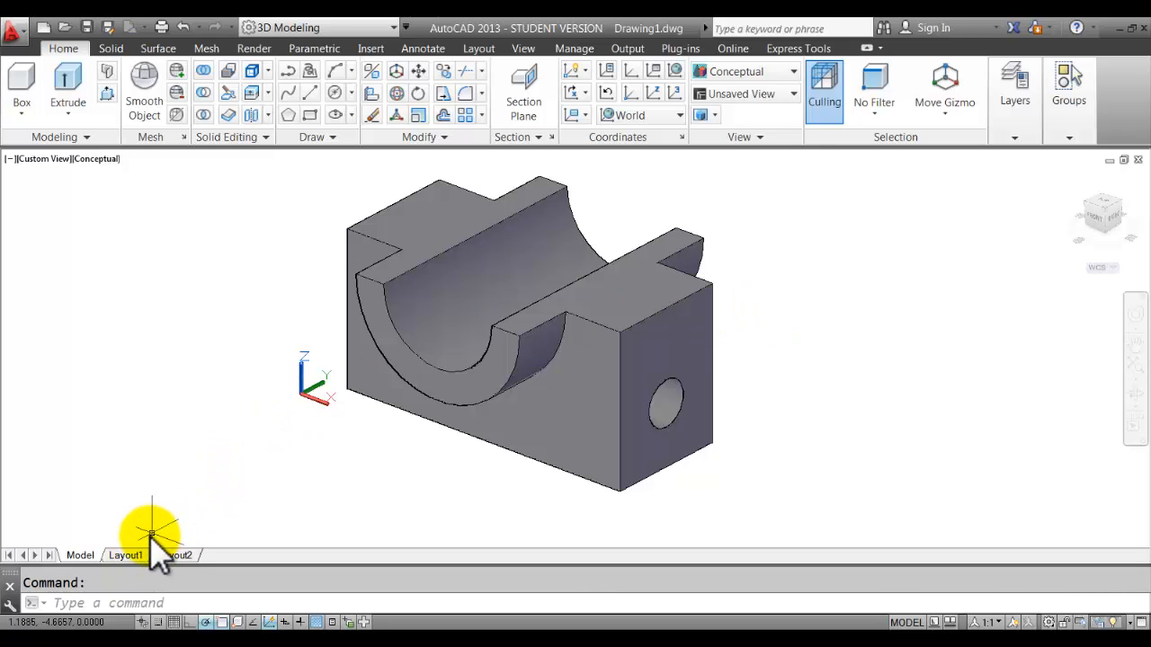
mouse_move(124, 556)
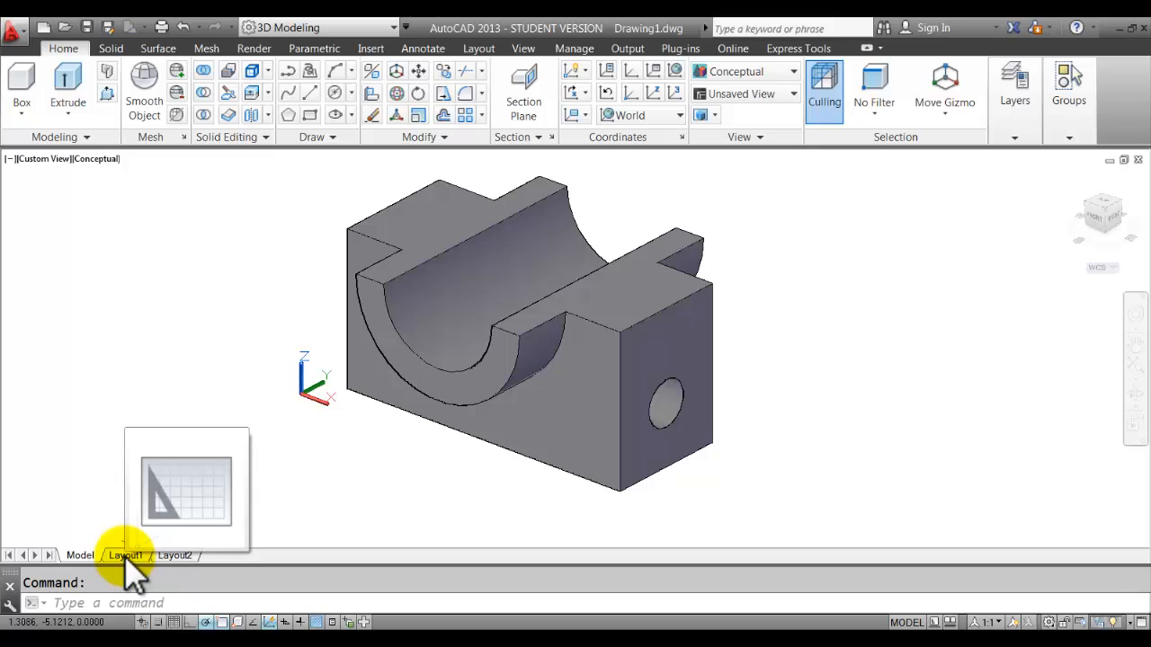
click(1018, 135)
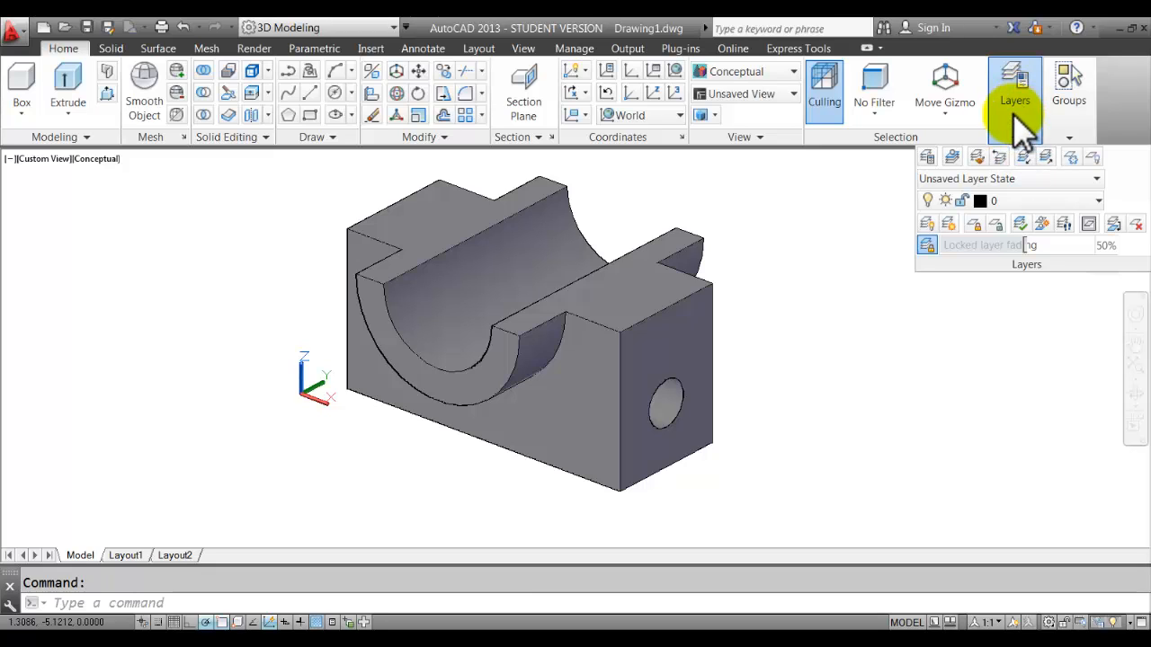
Create two new layers named 'viewport' and 'text' in the Layer Properties Manager.
click(929, 158)
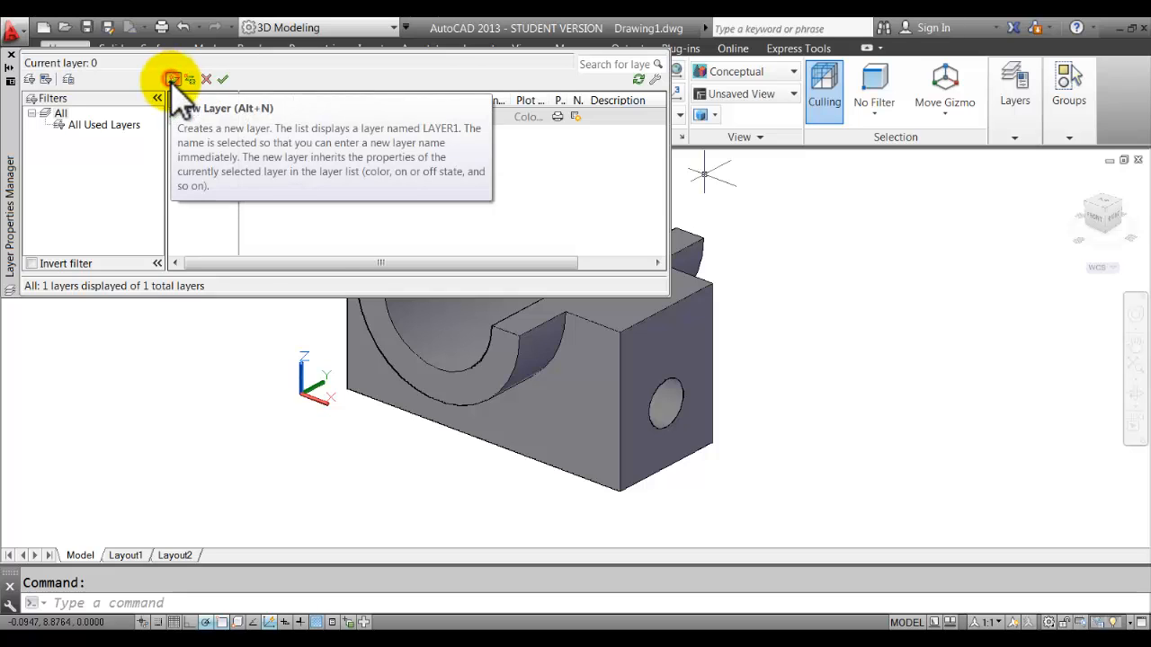
click(174, 79)
text(view)
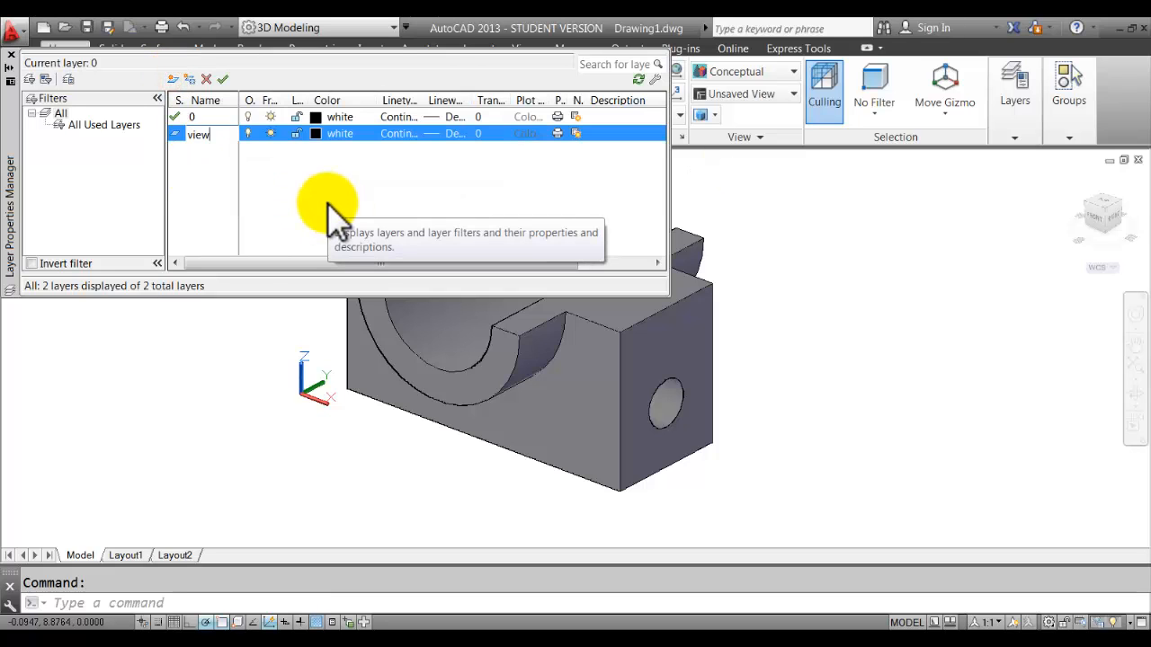
text(port)
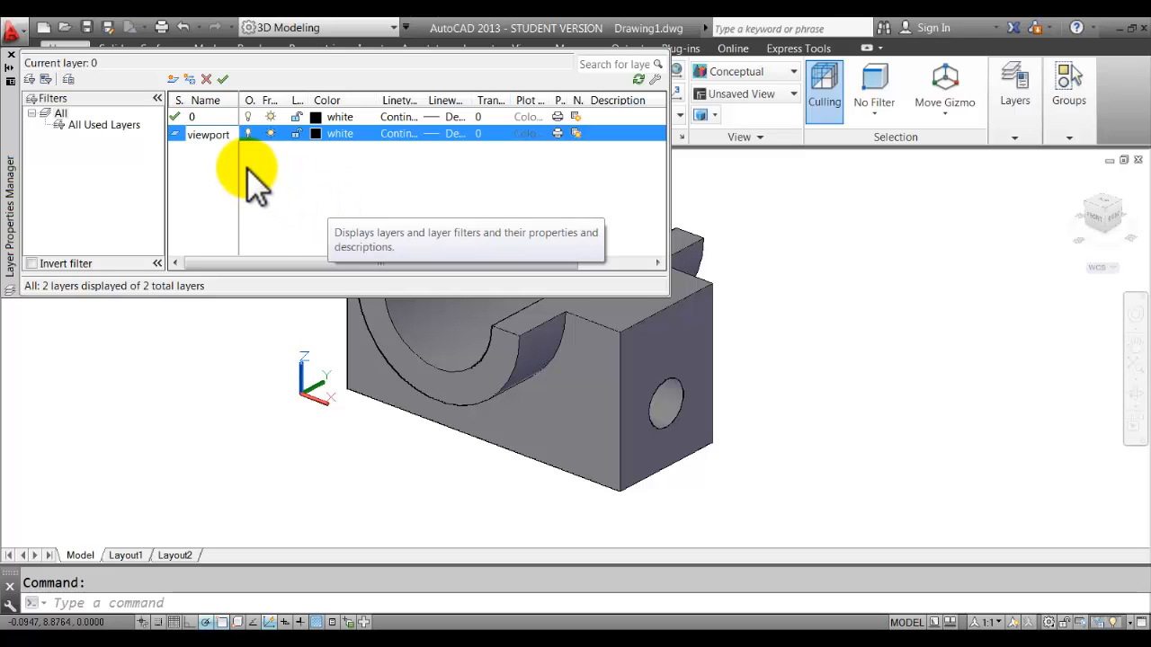
key(Return)
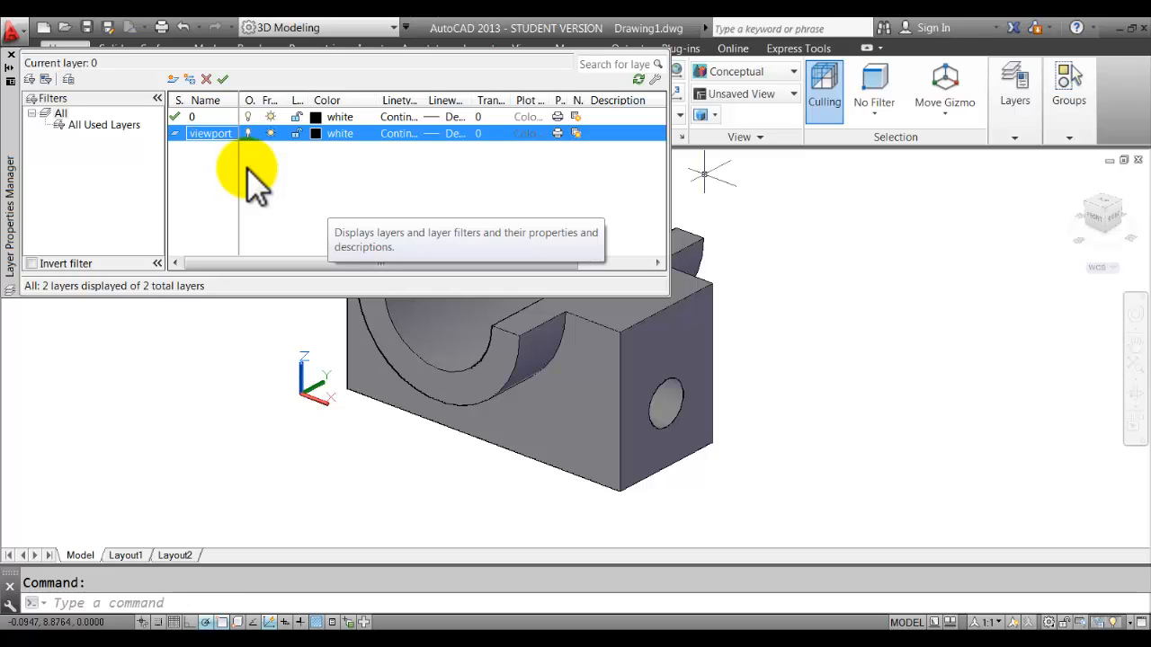
key(alt+n)
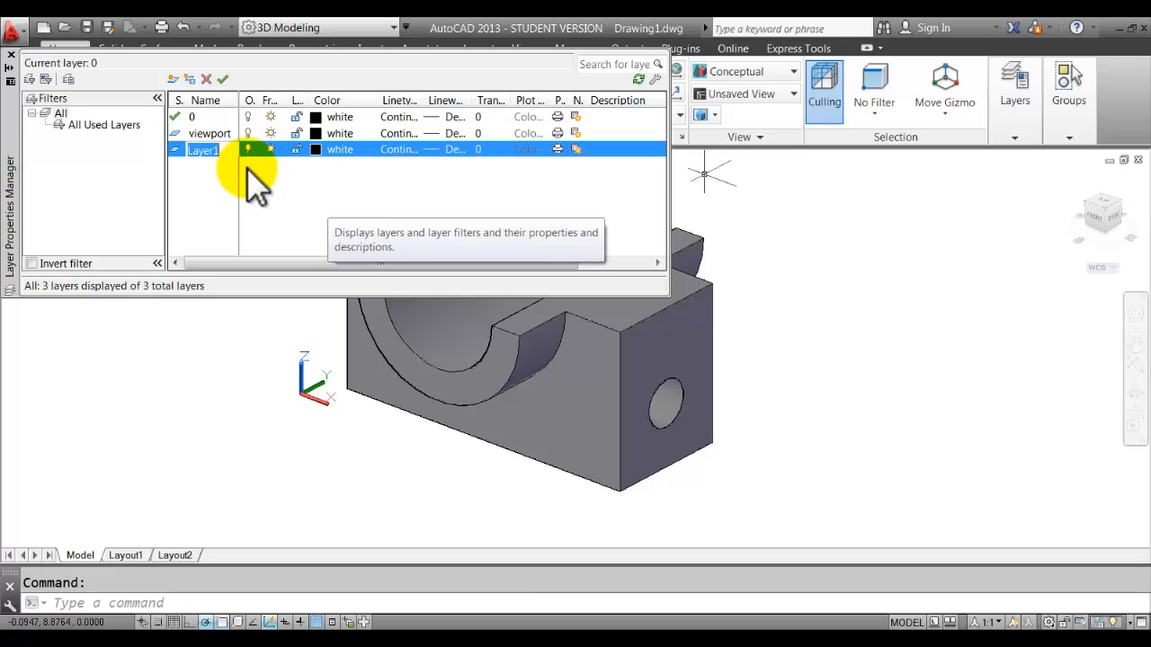
text(text)
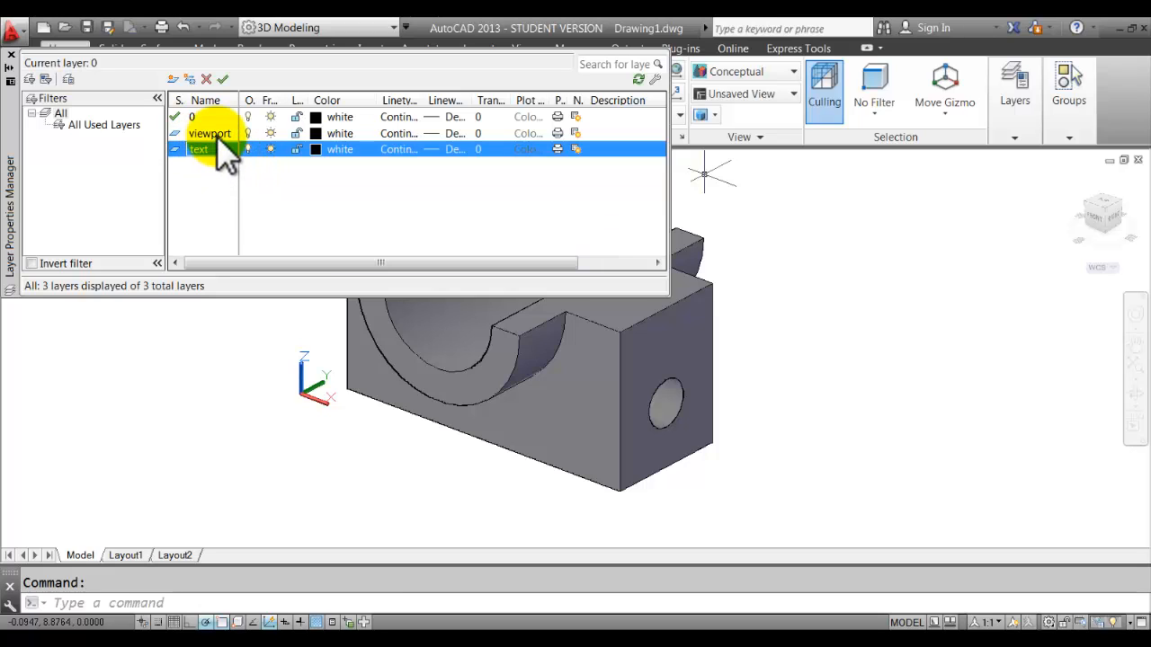
click(211, 153)
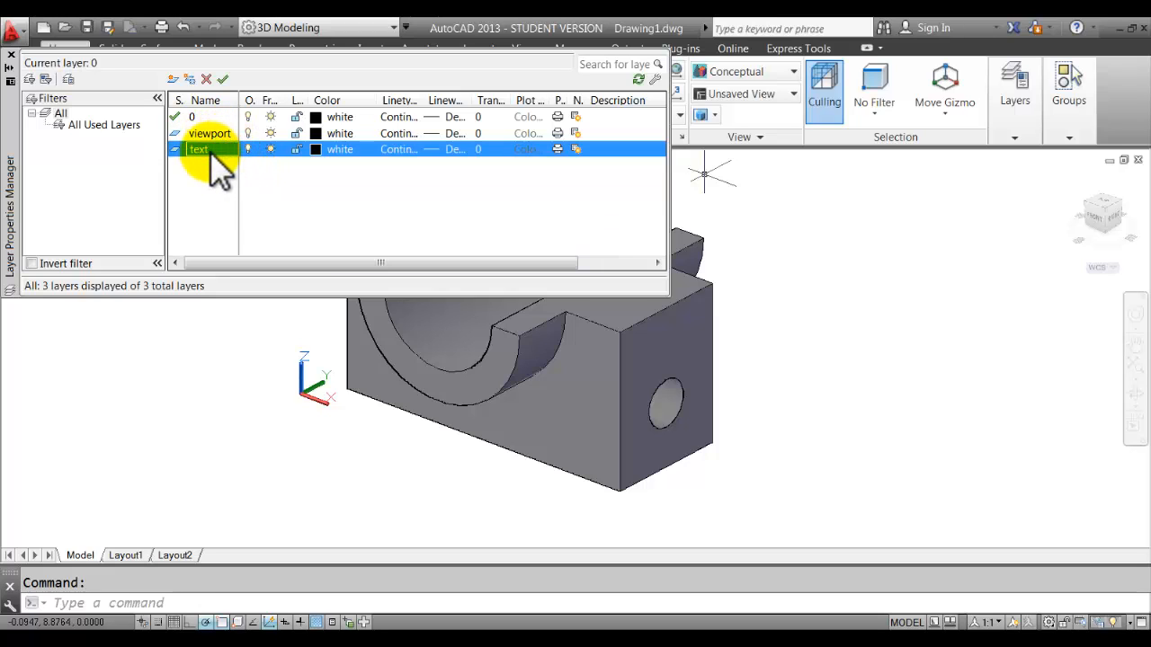
Turn plotting off for the viewport layer, make it current, and close the layer manager.
click(220, 134)
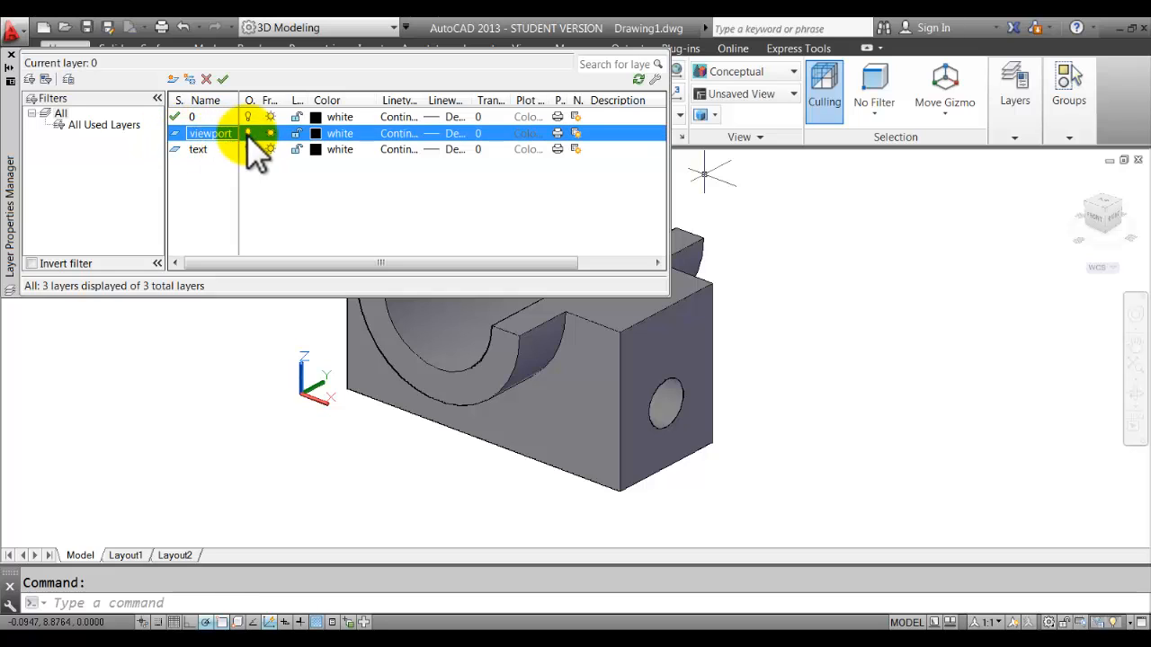
click(558, 133)
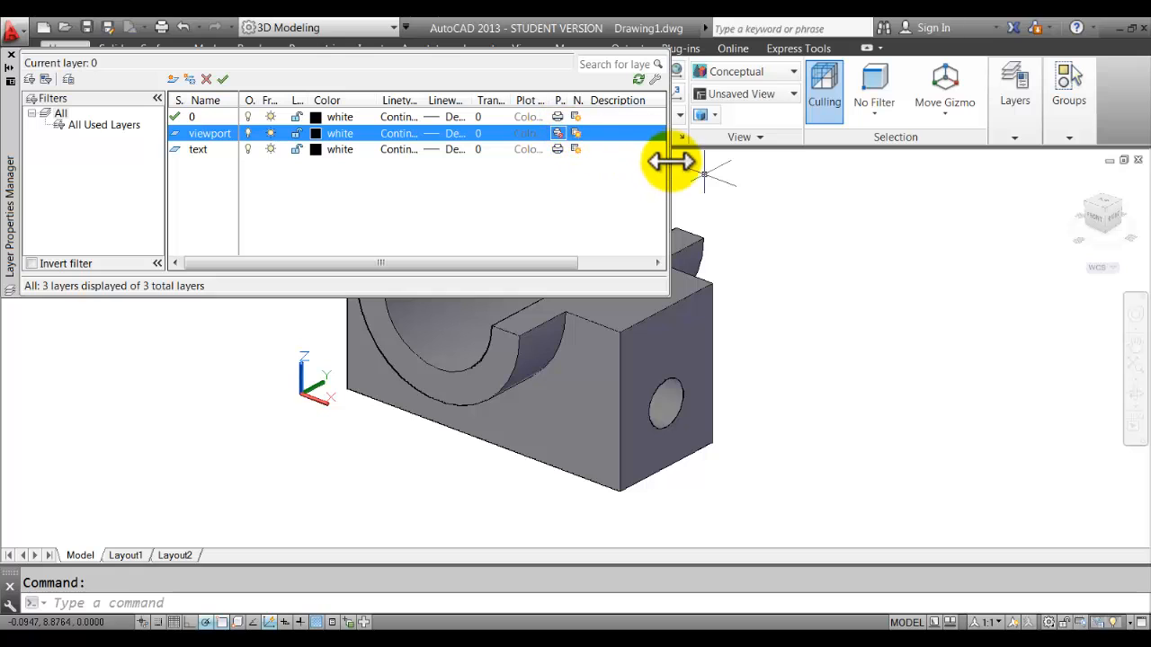
drag(670, 162, 663, 188)
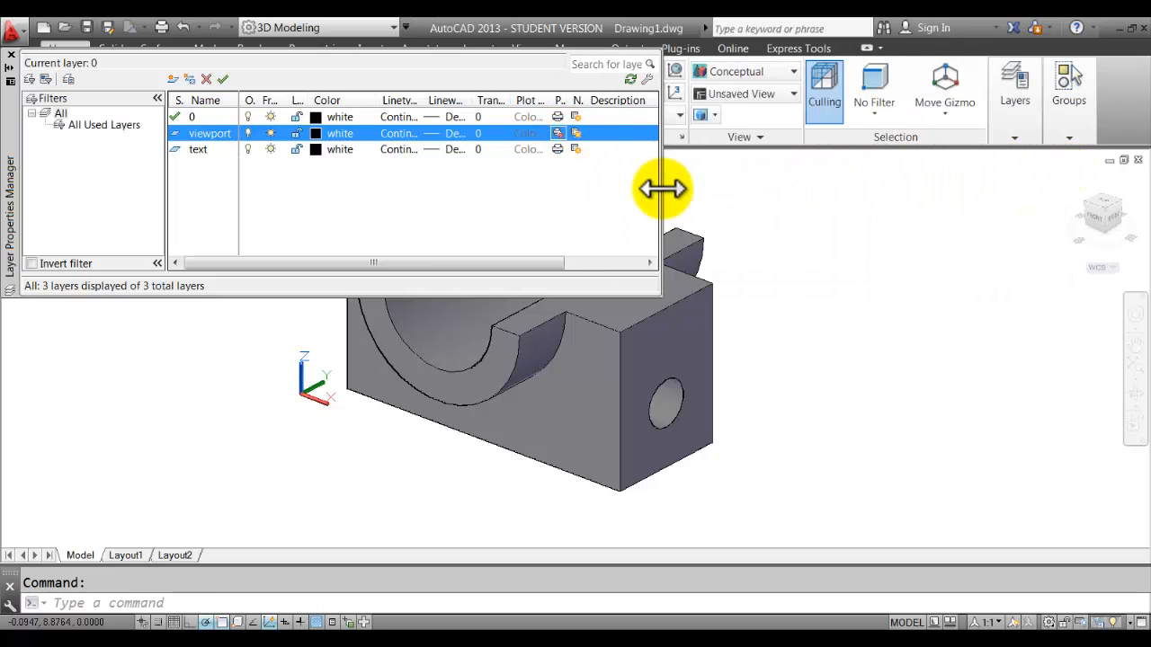
drag(527, 261, 609, 262)
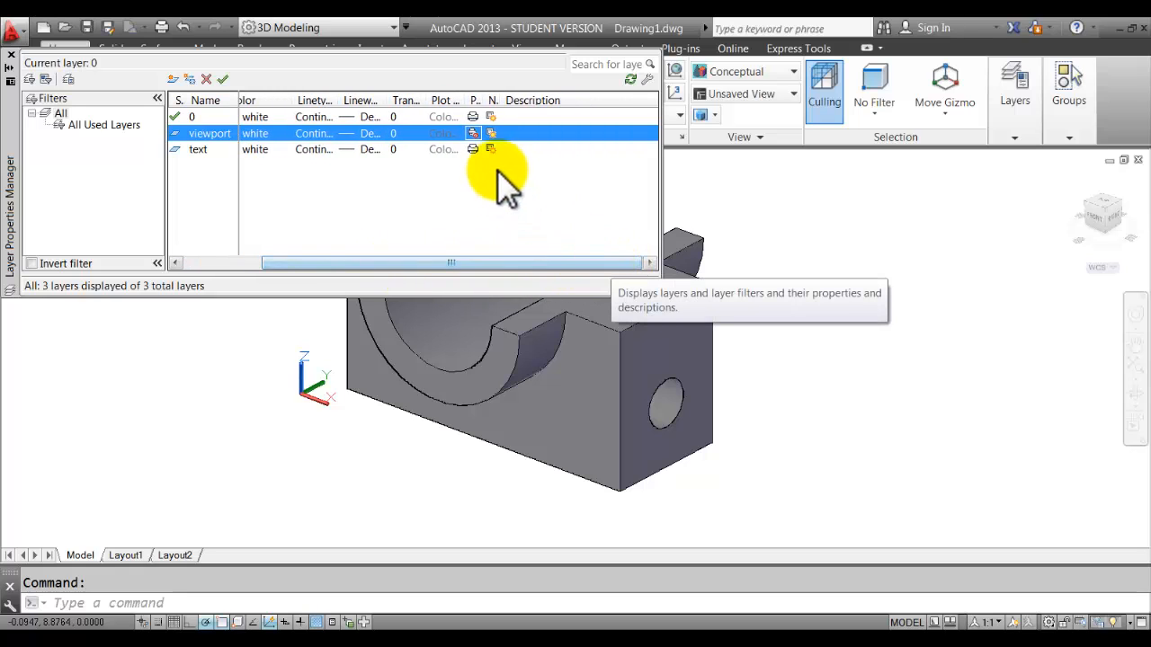
click(473, 133)
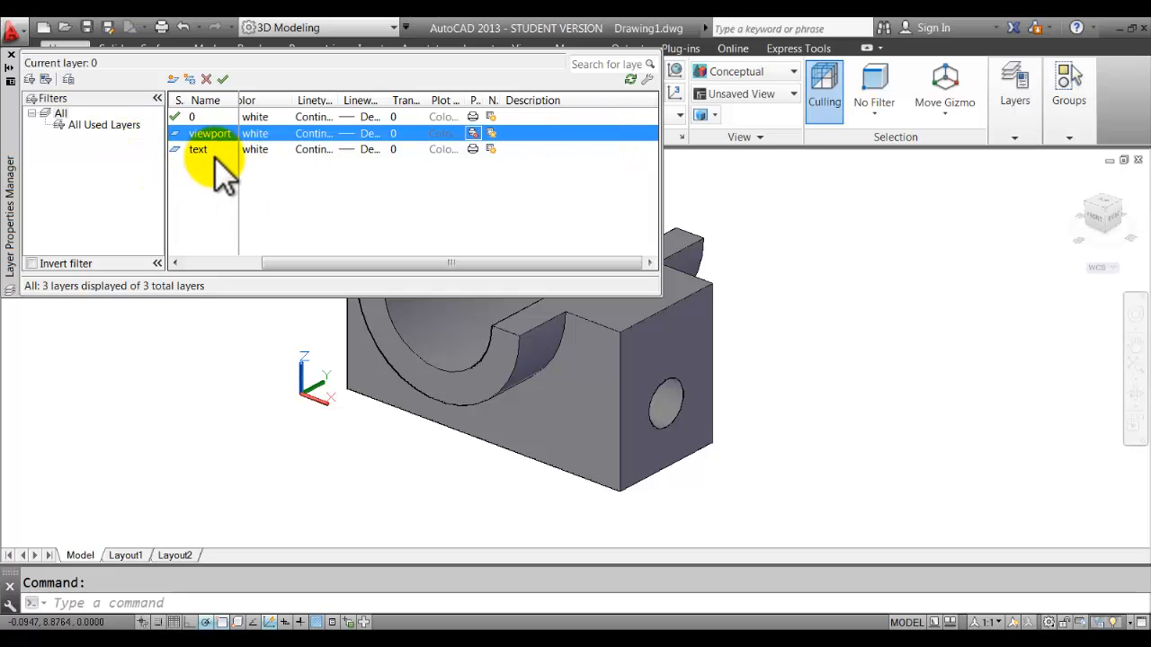
double_click(176, 133)
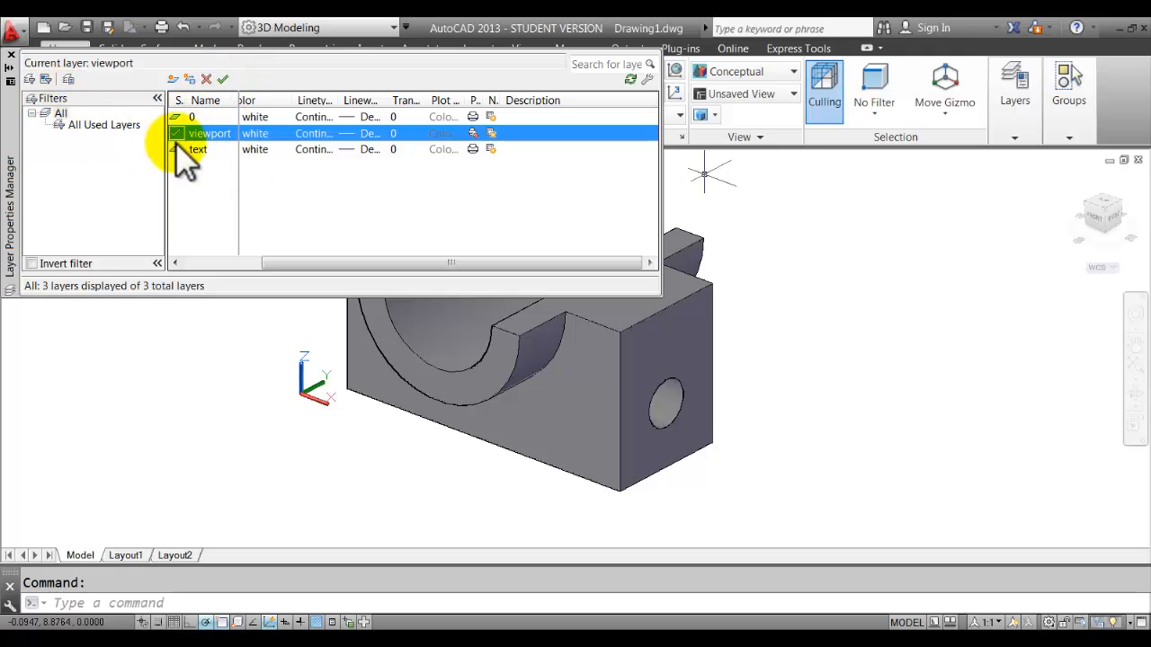
click(10, 55)
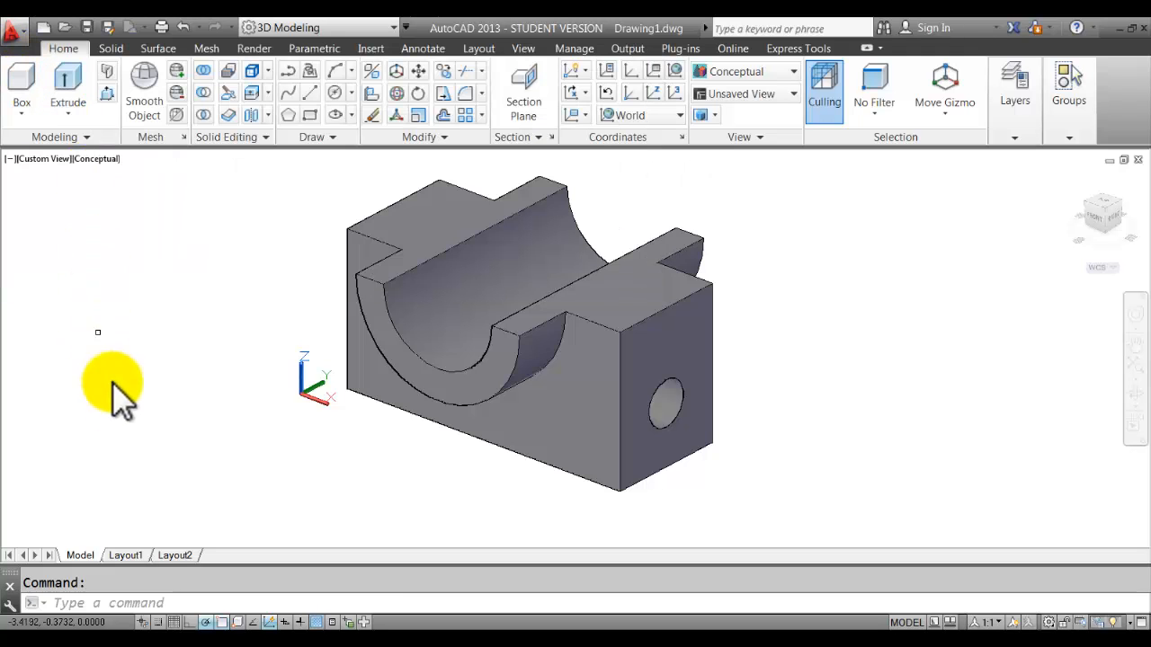
Switch to Layout1 and select the sheet's default viewport of the bearing block.
click(127, 556)
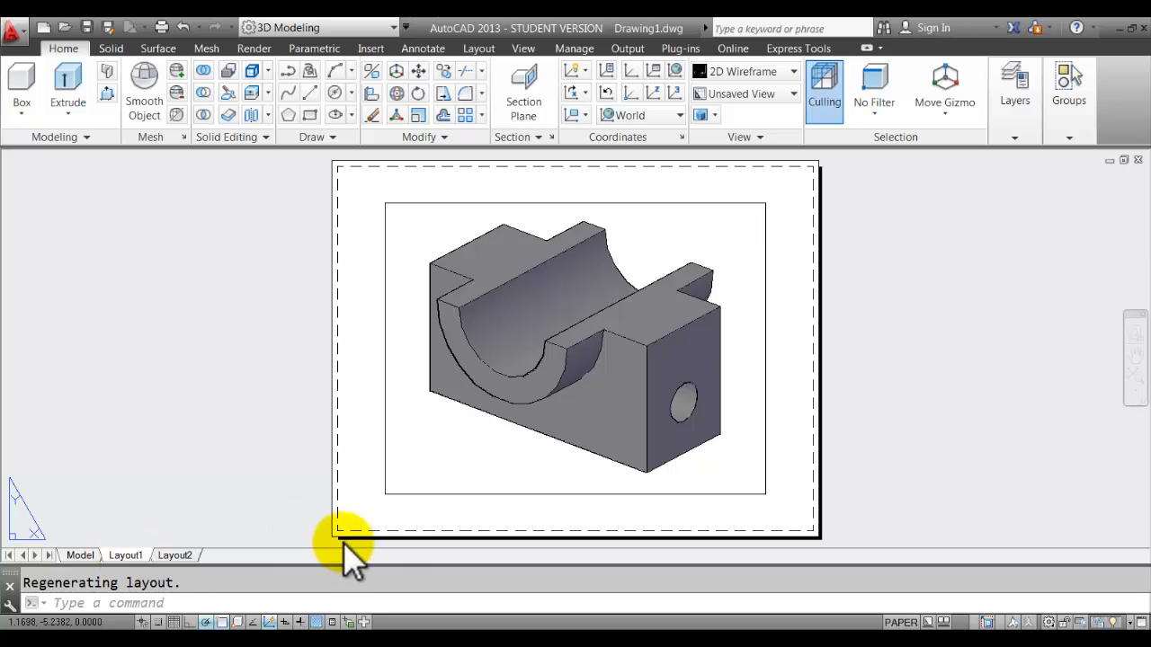
click(449, 495)
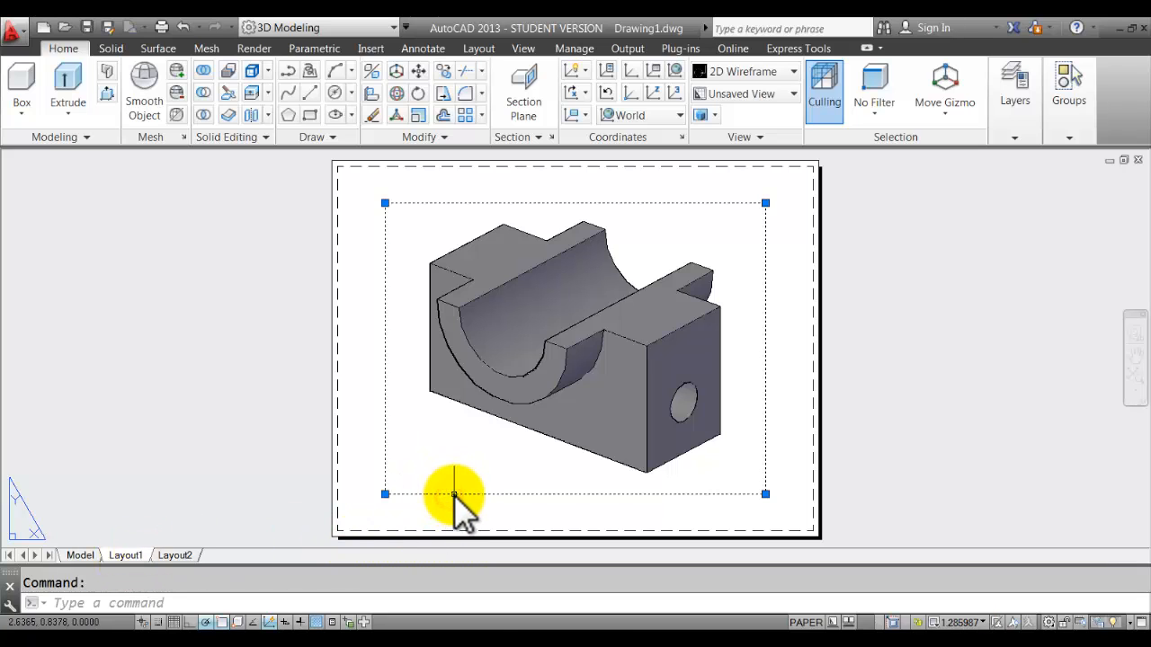
drag(450, 494, 51, 482)
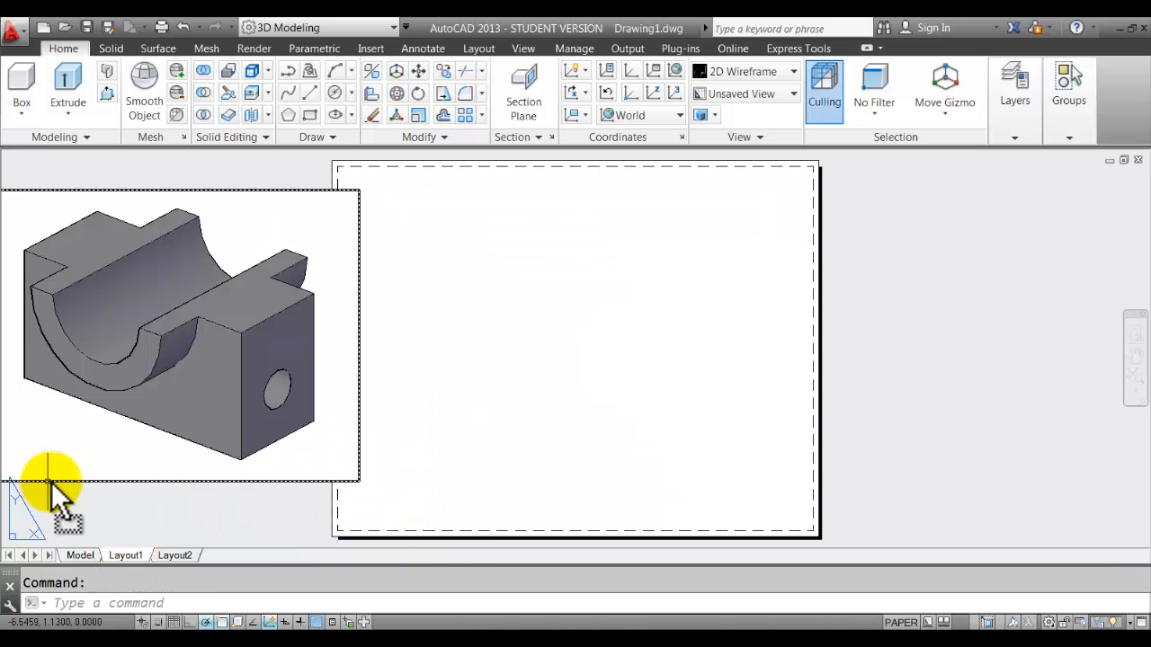
middle_drag(468, 450, 576, 456)
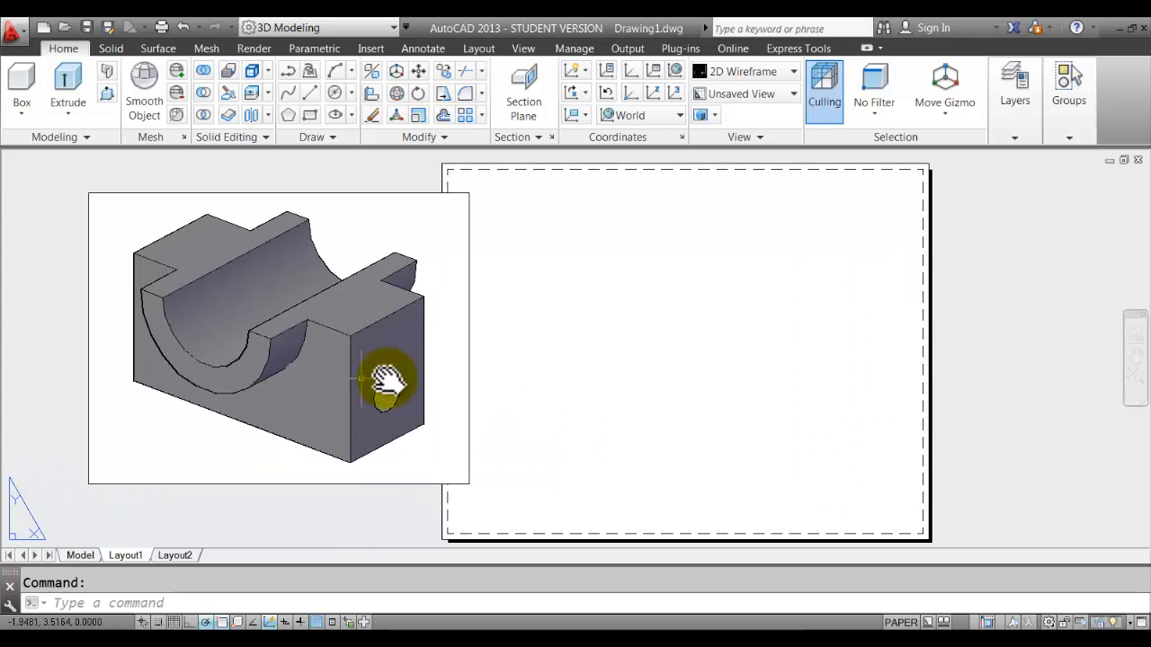
click(470, 431)
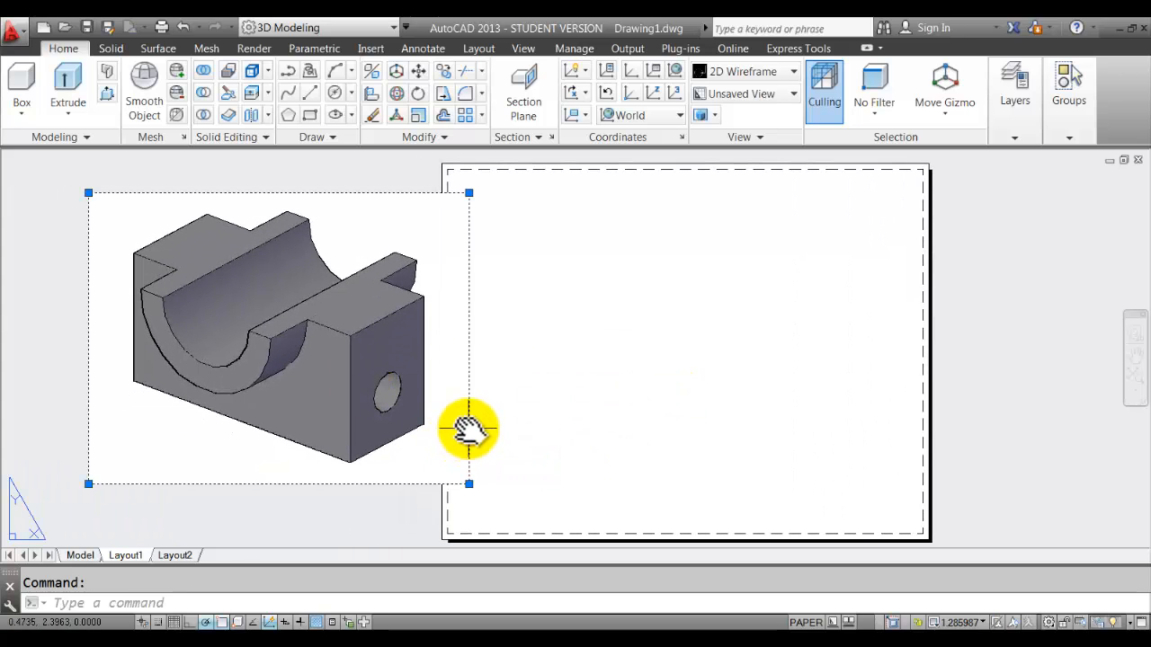
drag(470, 430, 899, 448)
middle_drag(900, 450, 731, 452)
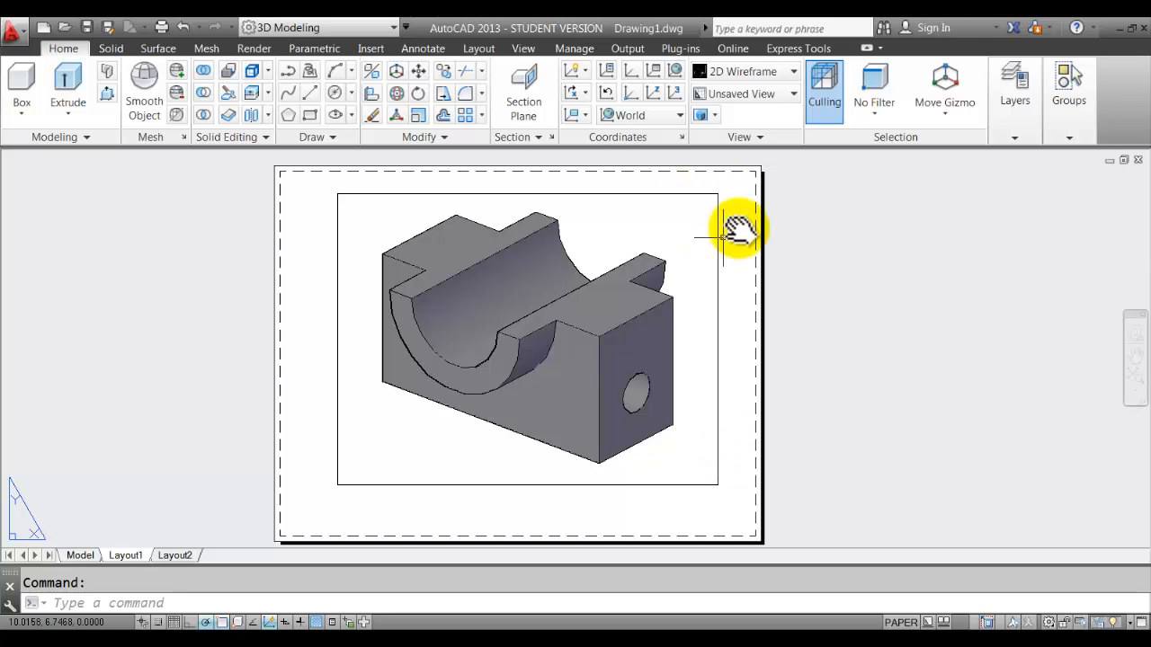
click(717, 220)
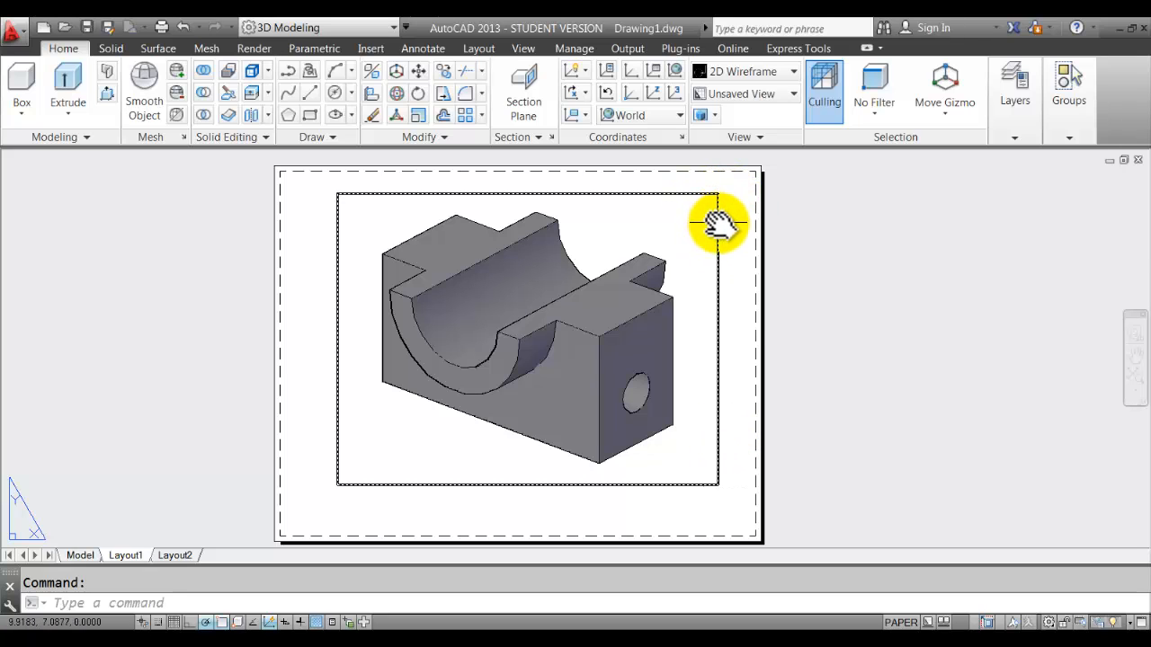
key(Escape)
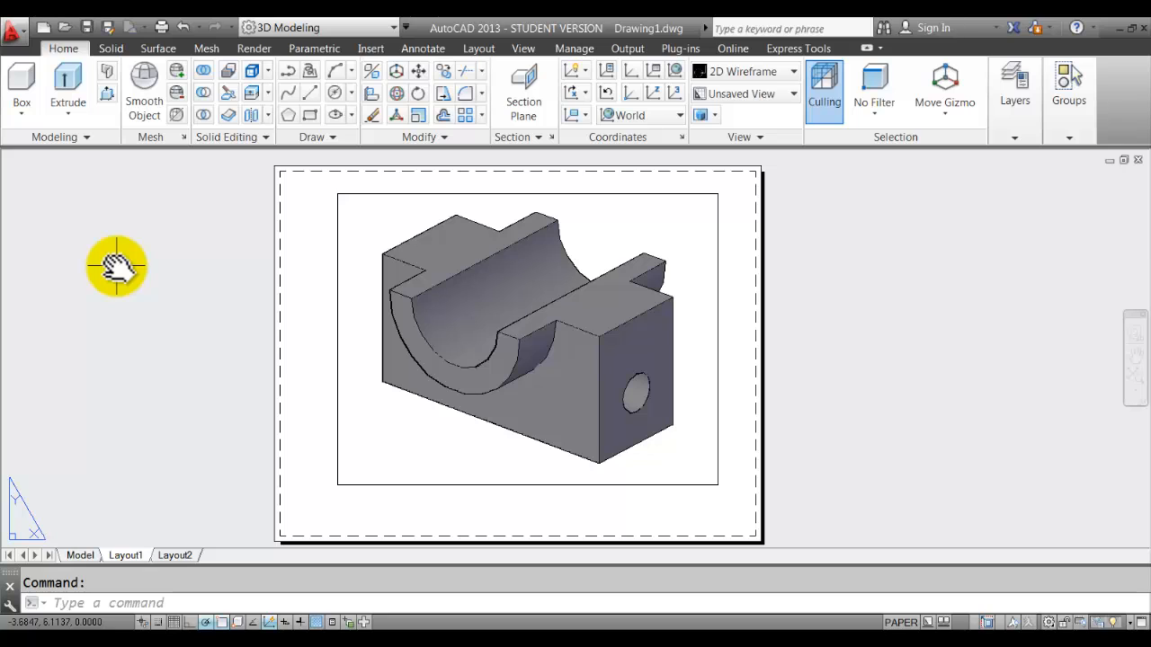
click(719, 236)
Erase the default Layout1 viewport, check the part in Model space, then return to Layout1.
click(371, 116)
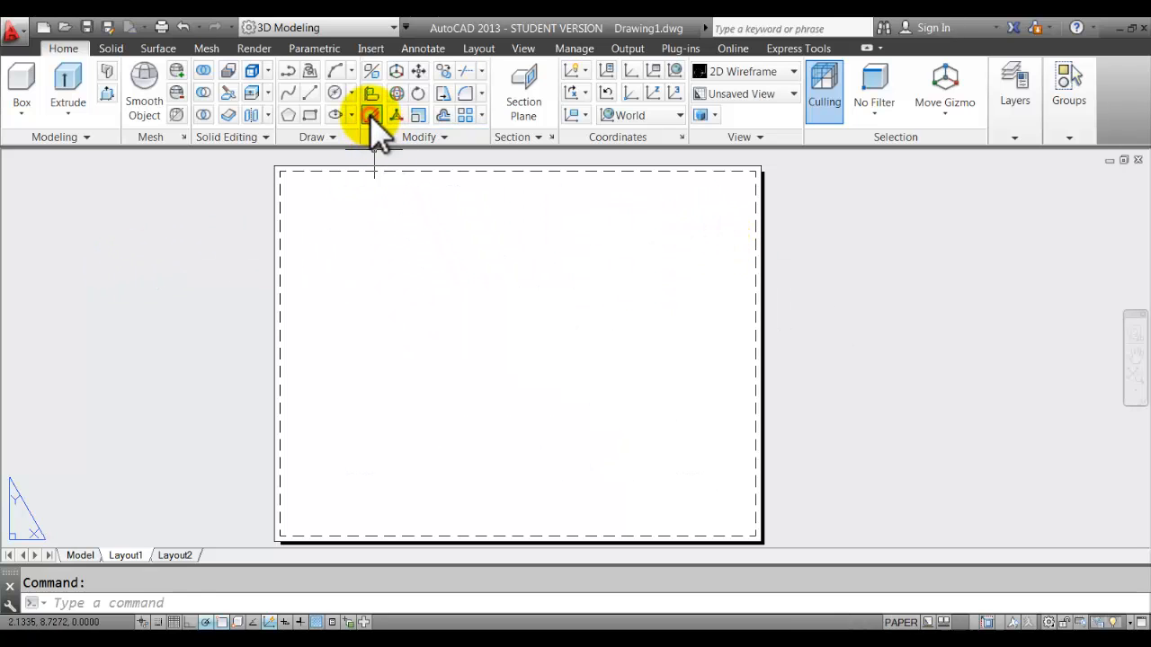
click(80, 555)
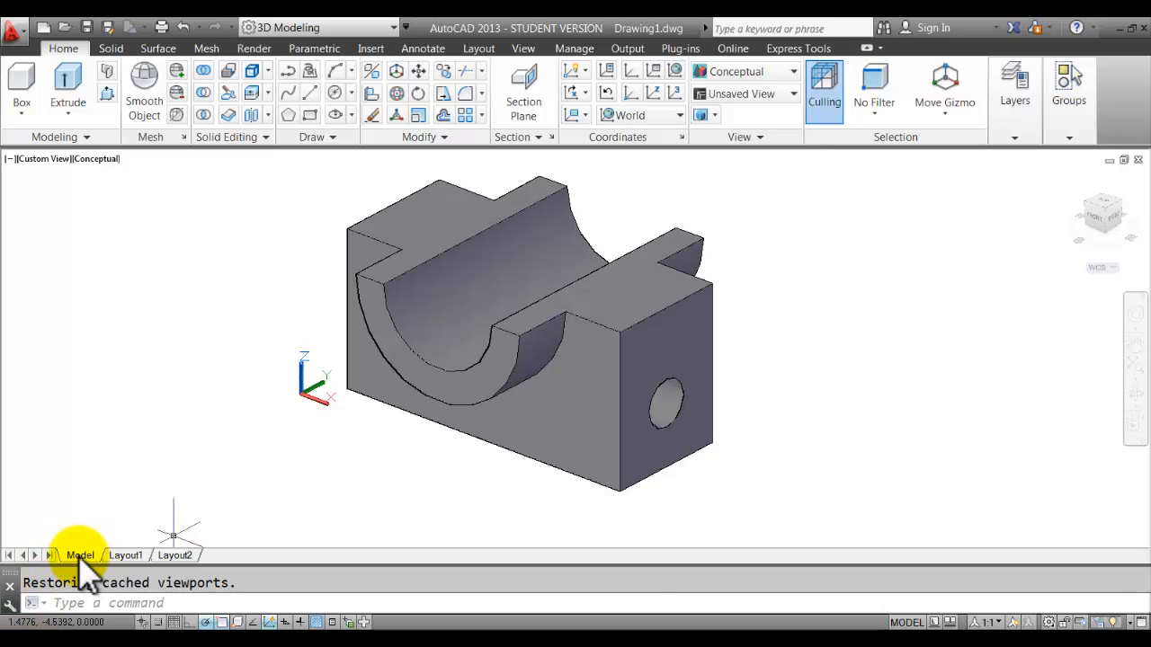
click(135, 556)
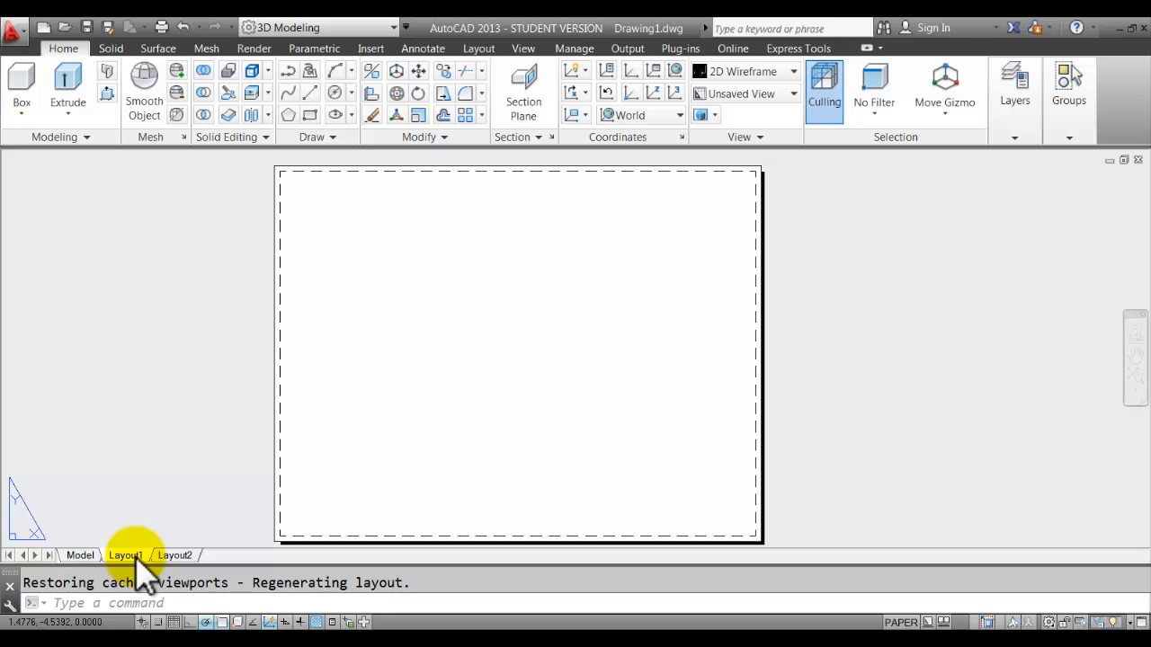
Show the Rectangular viewport options in the Layout tab's Layout Viewports panel.
click(536, 47)
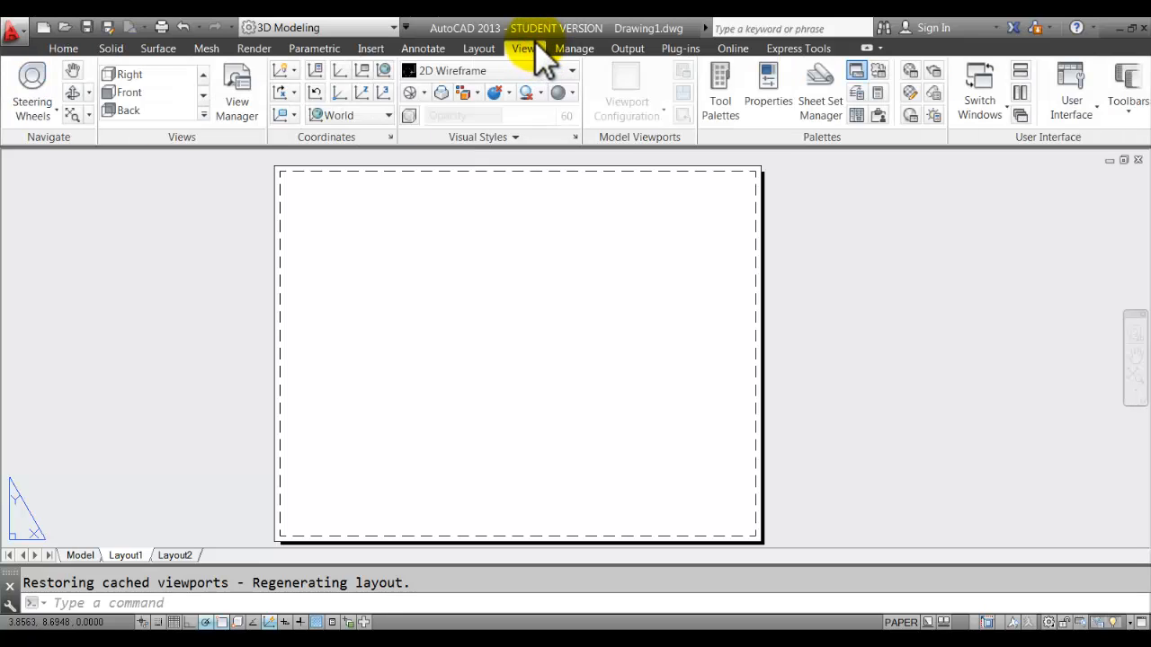
click(480, 48)
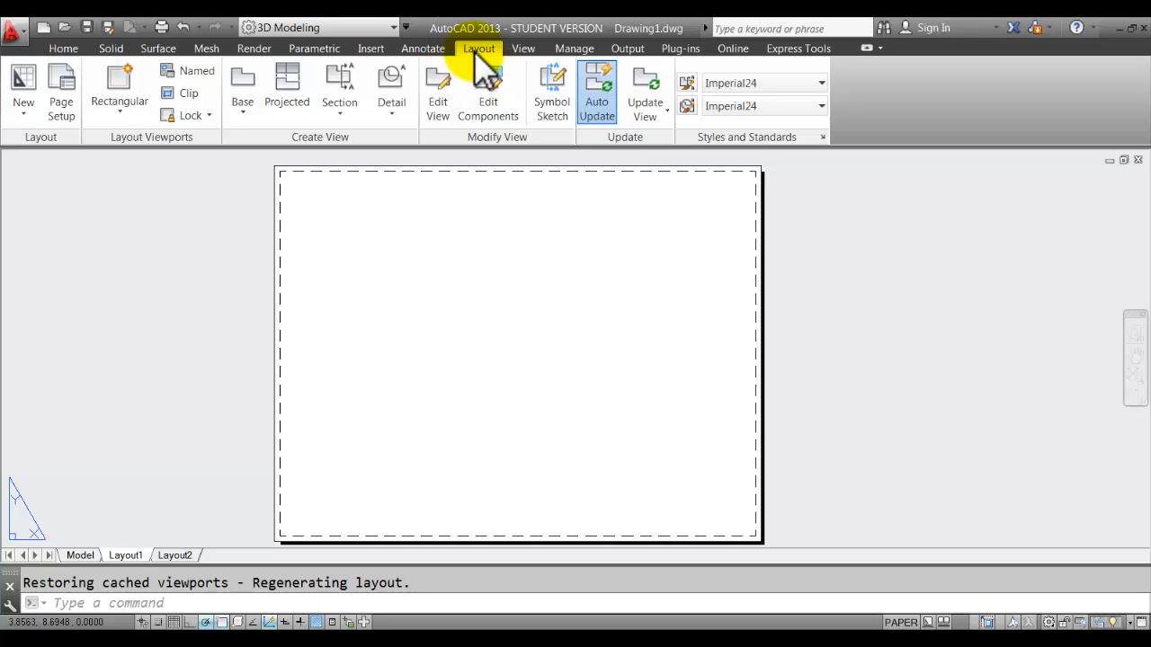
click(525, 49)
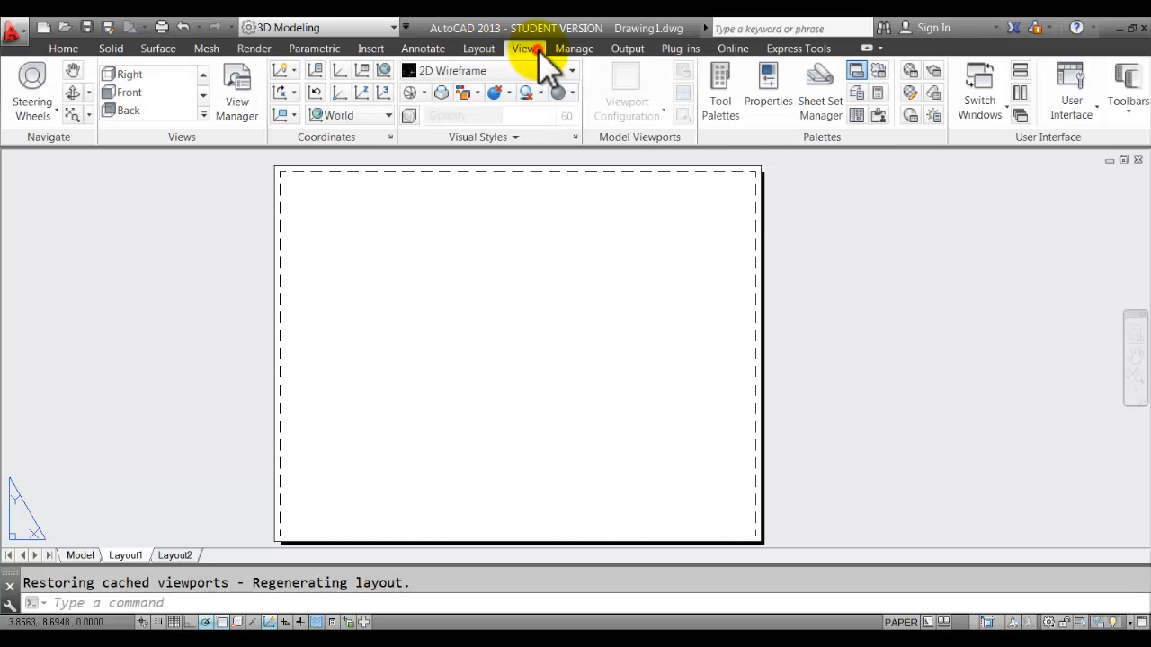
click(477, 50)
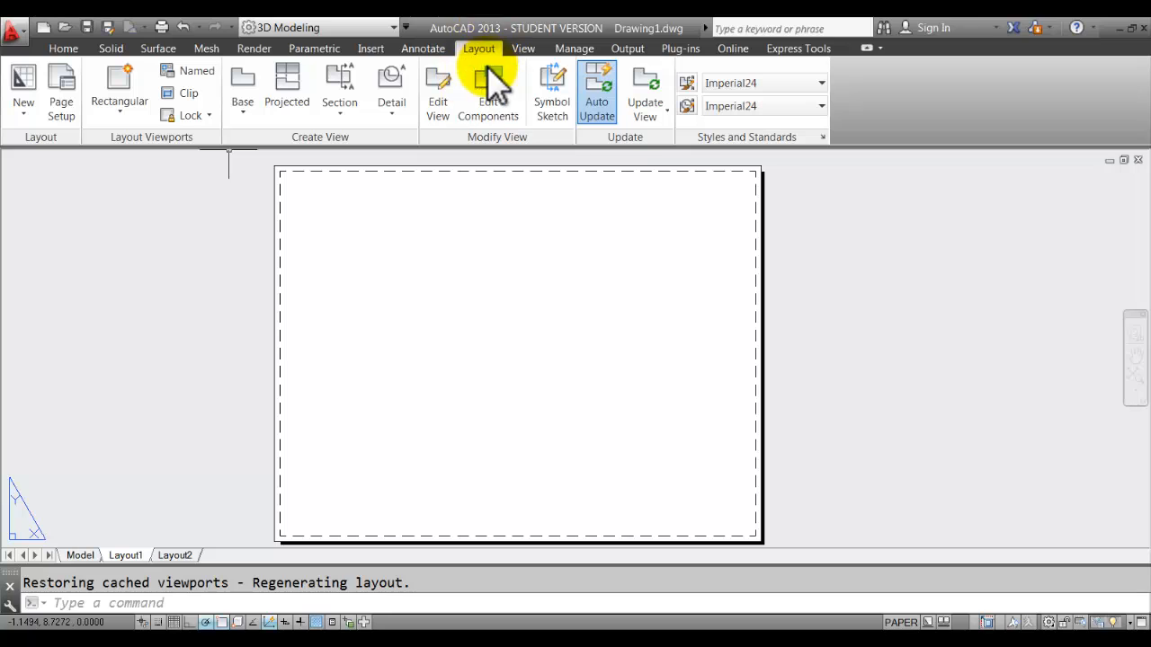
click(108, 115)
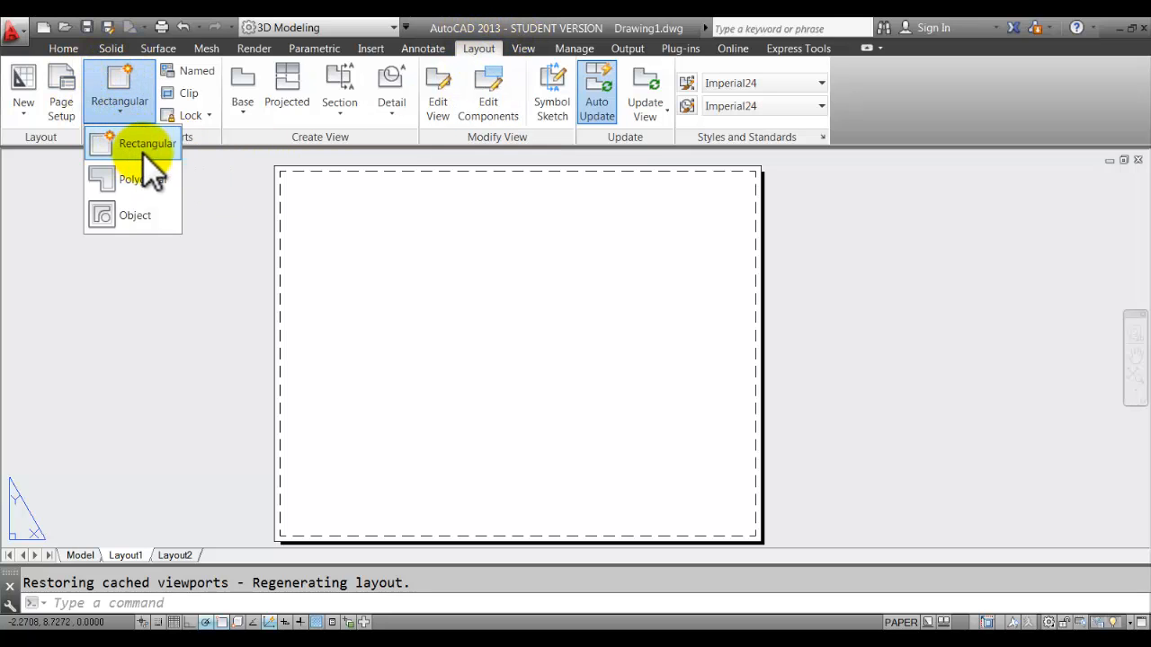
Draw a rectangular viewport on Layout1 framing the shaded bearing block.
click(127, 147)
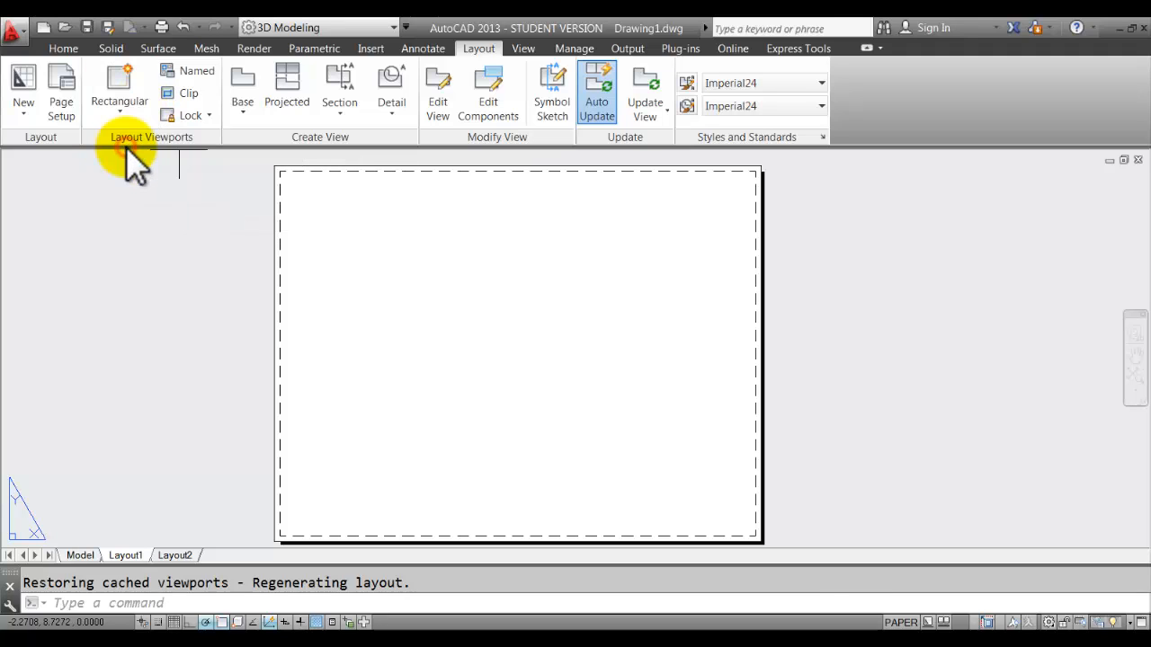
click(332, 206)
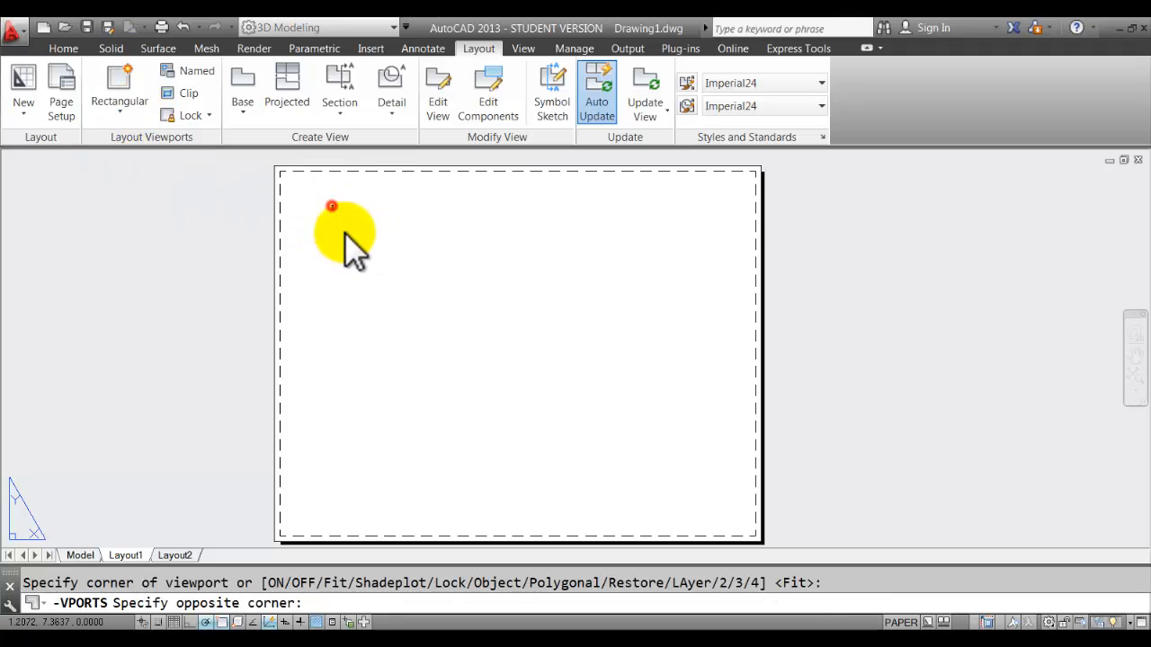
click(707, 458)
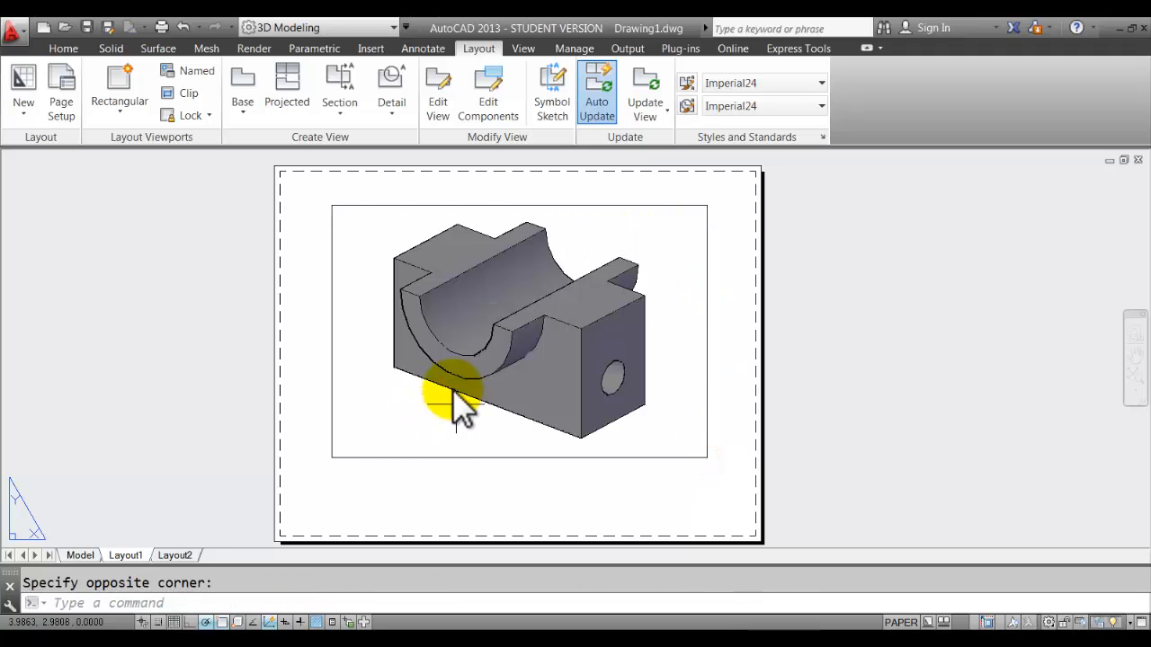
Confirm in the Home Layers panel that the new viewport sits on the viewport layer.
click(63, 47)
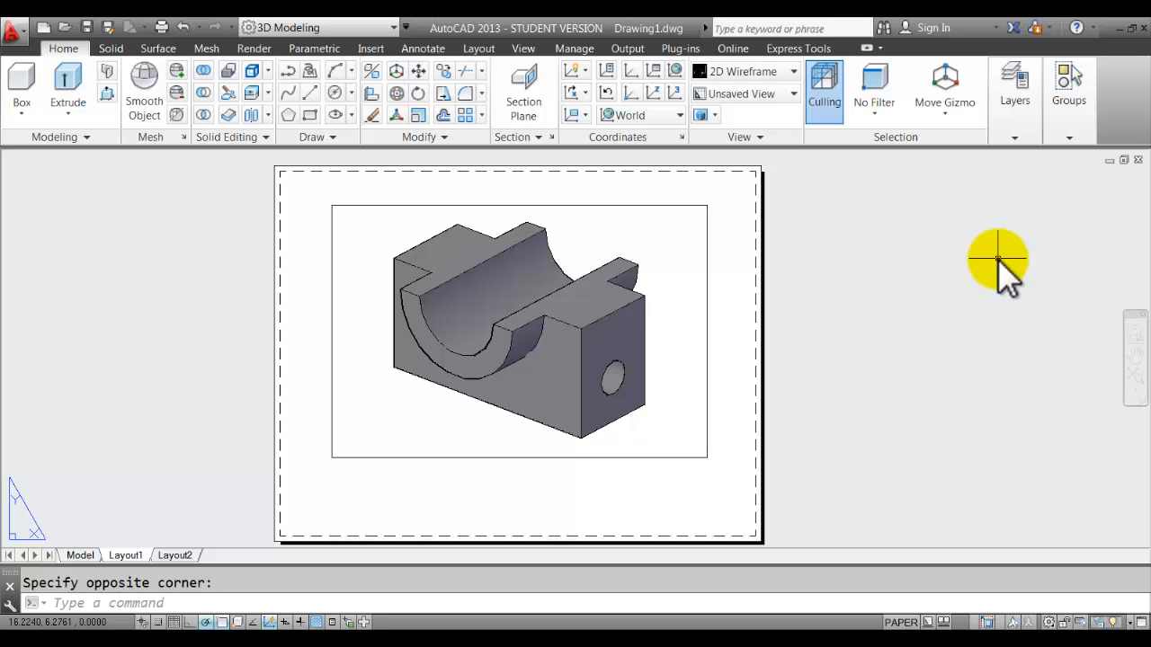
click(709, 280)
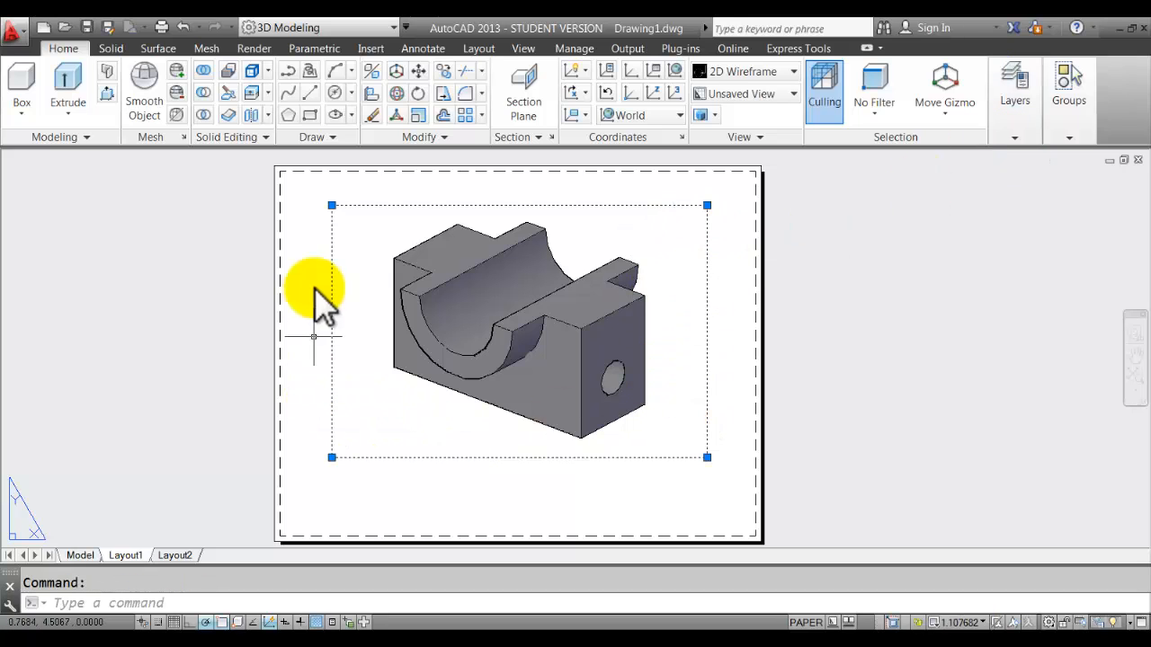
click(1015, 137)
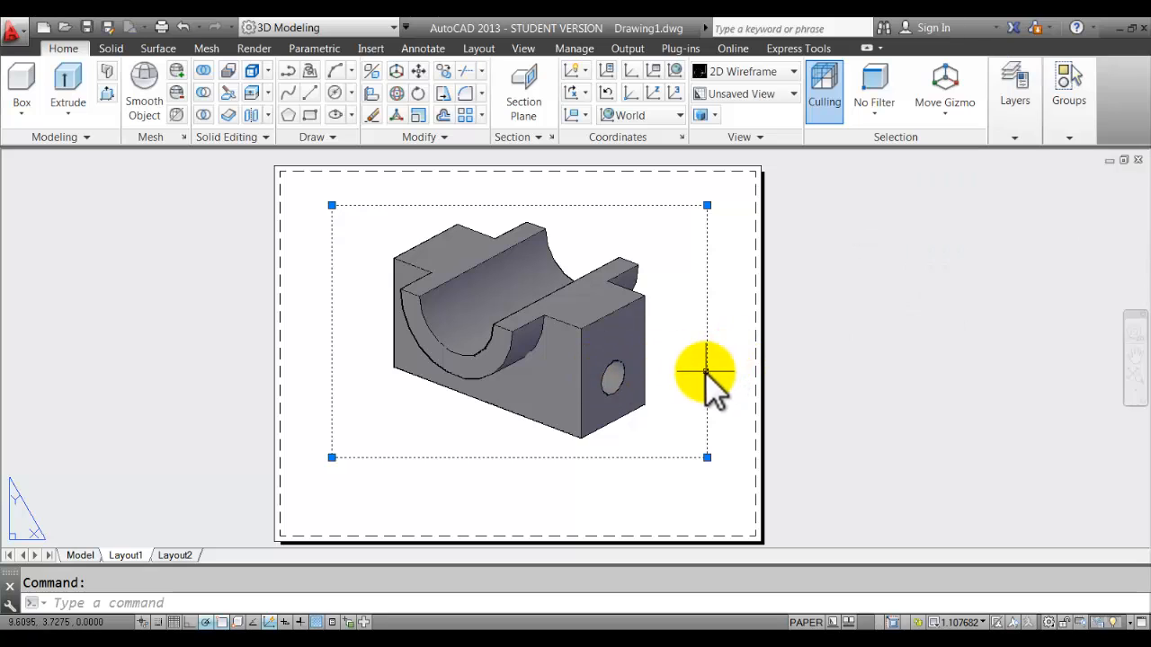
click(1018, 137)
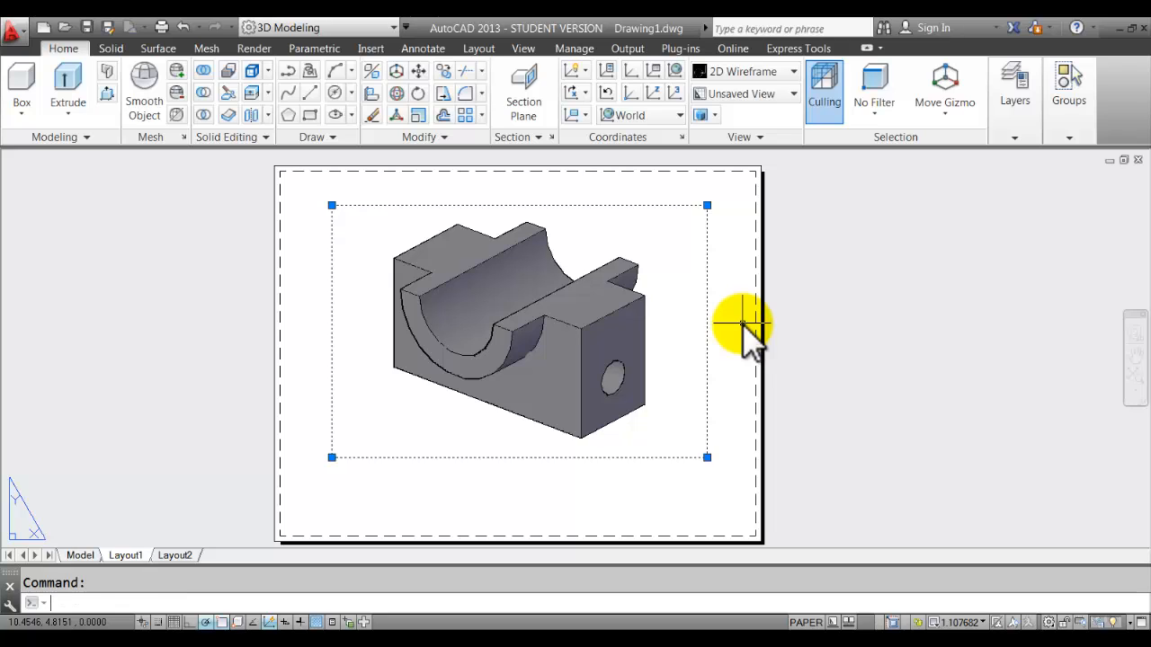
key(Escape)
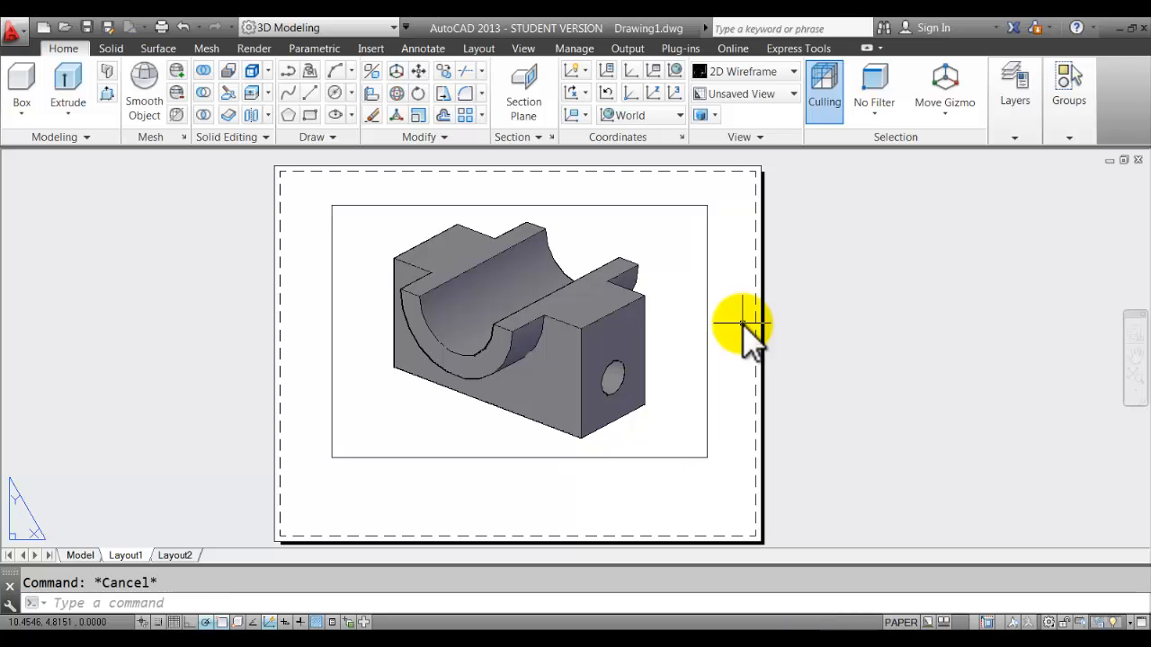
Inside the active viewport, zoom and shift the bearing block upward to reframe it.
double_click(674, 268)
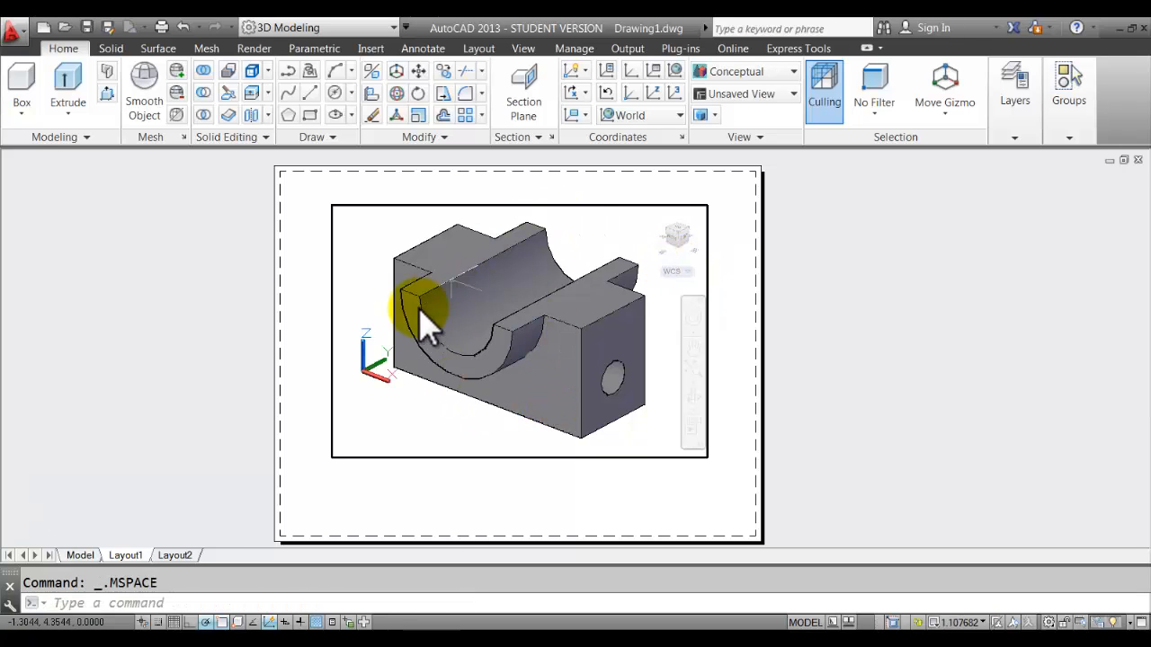
scroll(417, 313, down, 5)
scroll(417, 313, up, 5)
scroll(418, 314, down, 4)
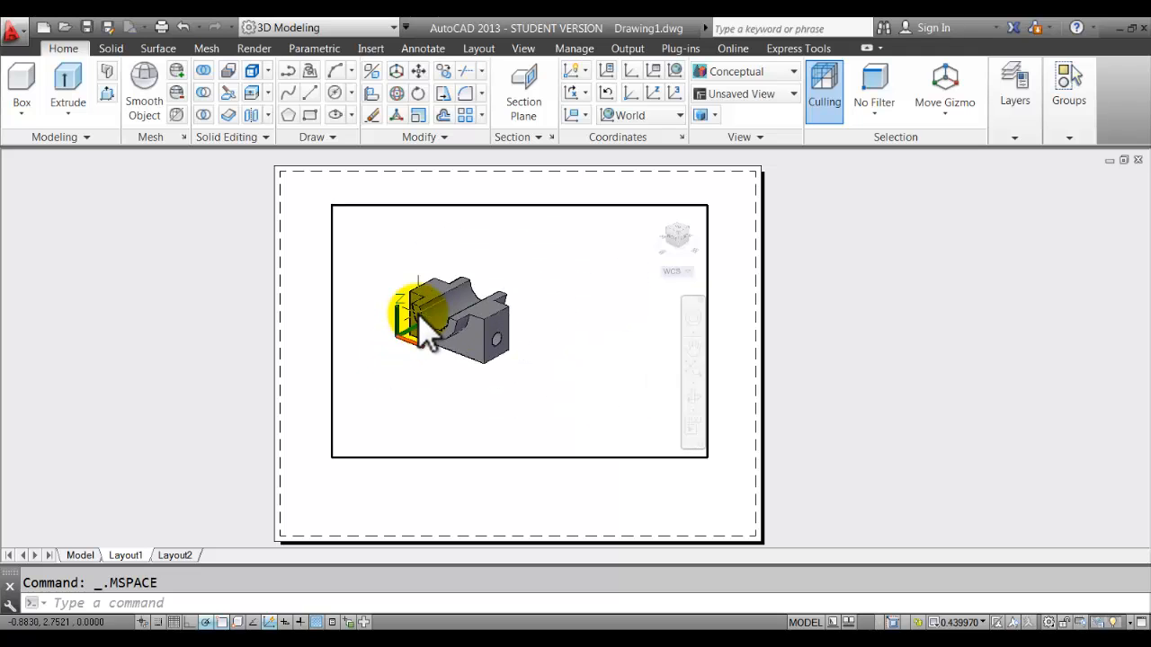
scroll(419, 314, up, 5)
scroll(420, 316, down, 4)
scroll(423, 316, up, 3)
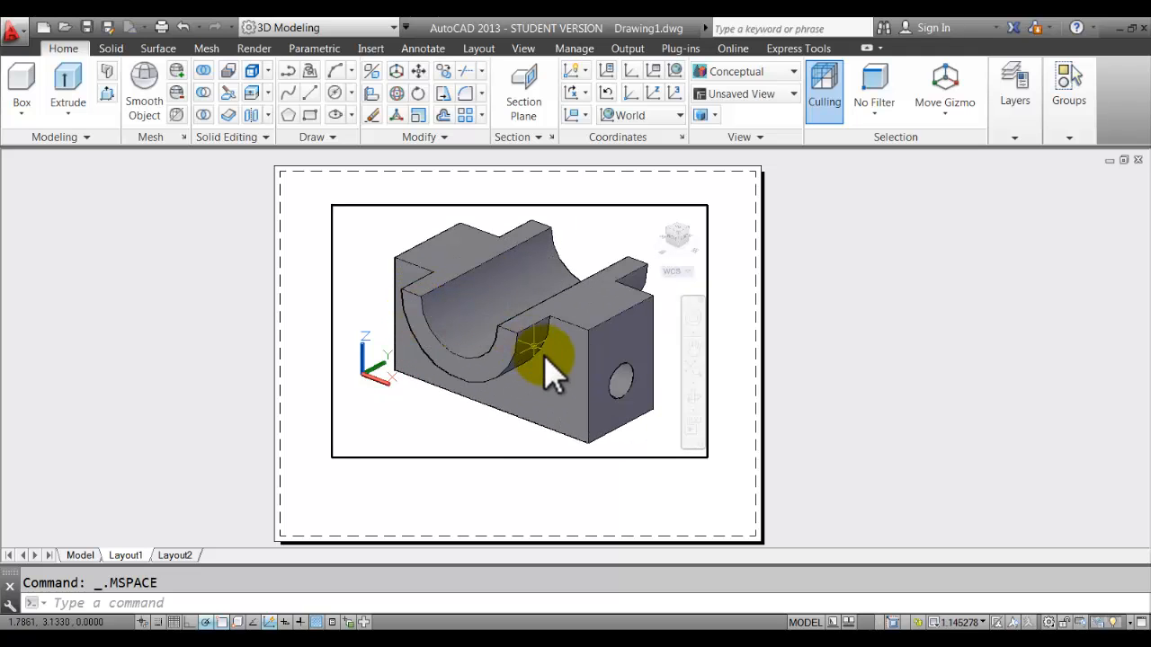
middle_drag(544, 355, 547, 334)
scroll(543, 347, down, 4)
scroll(543, 347, up, 3)
Stretch the viewport's bottom-left and top-right corners inward to frame the block tightly.
double_click(839, 249)
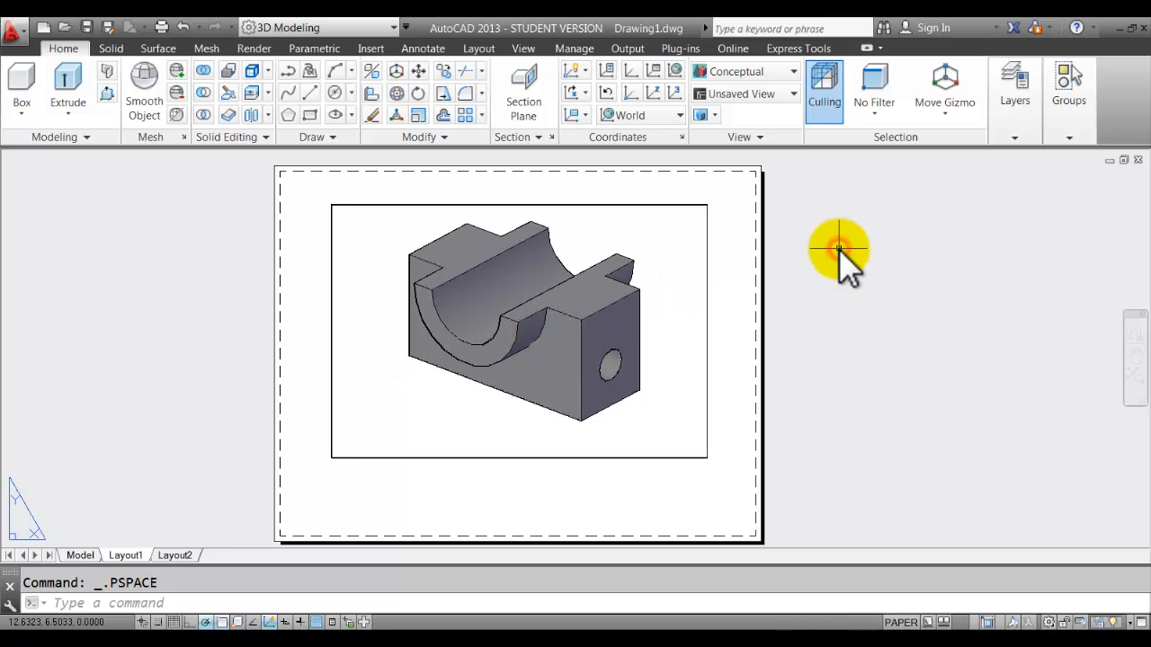
click(204, 339)
click(152, 385)
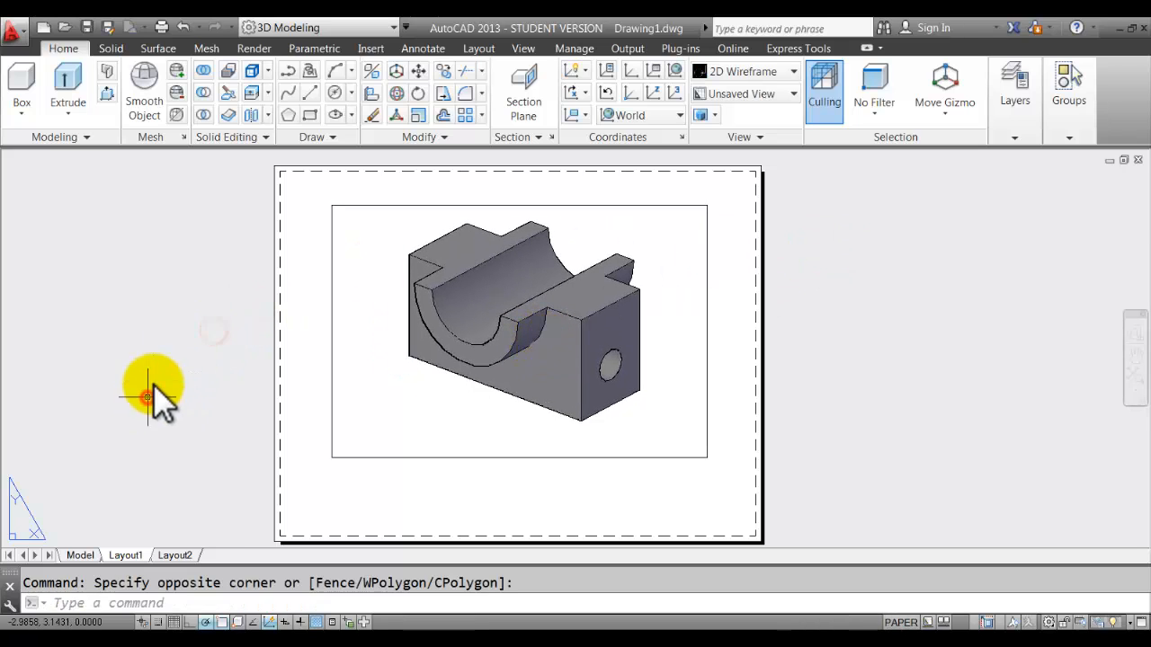
click(326, 322)
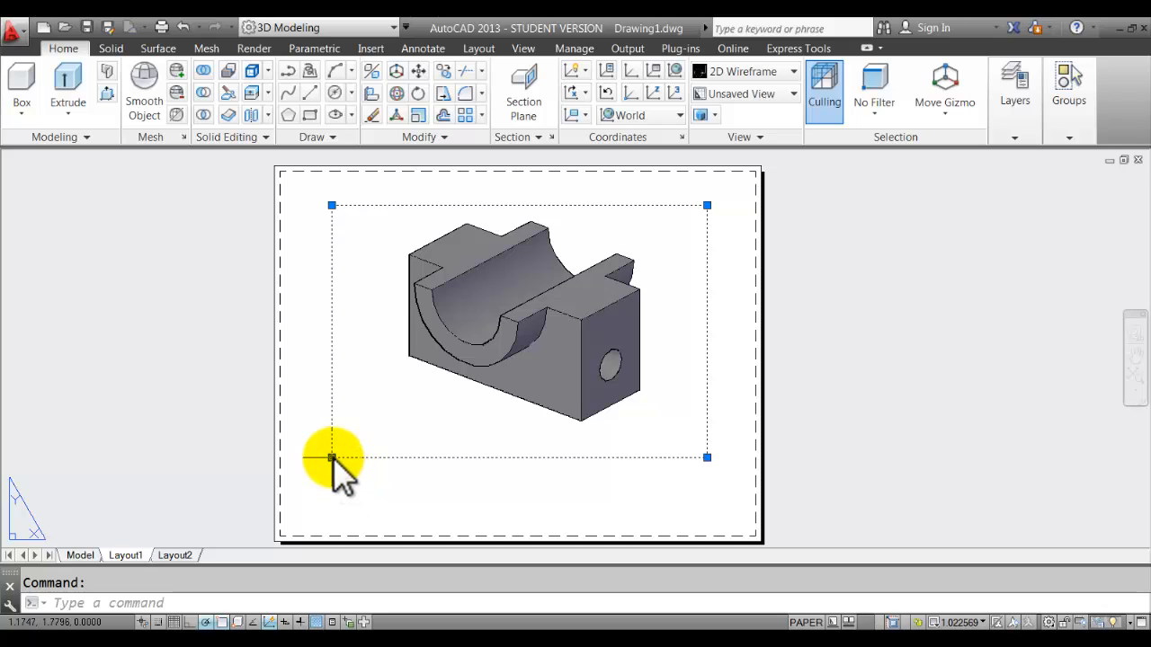
click(332, 457)
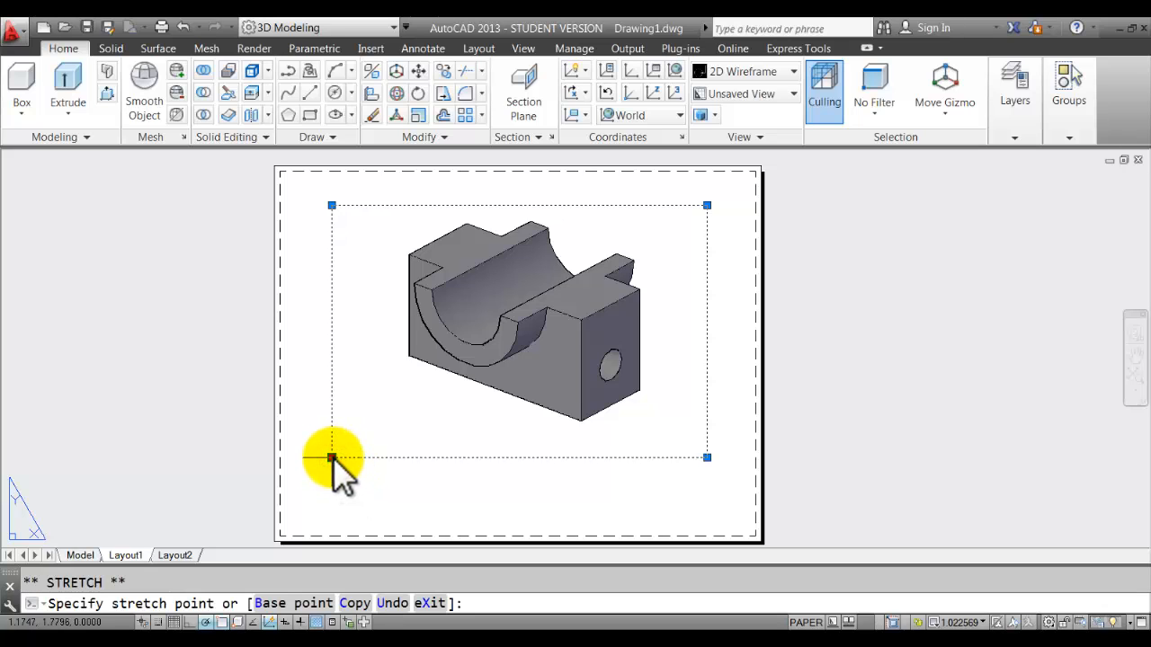
click(371, 429)
click(707, 205)
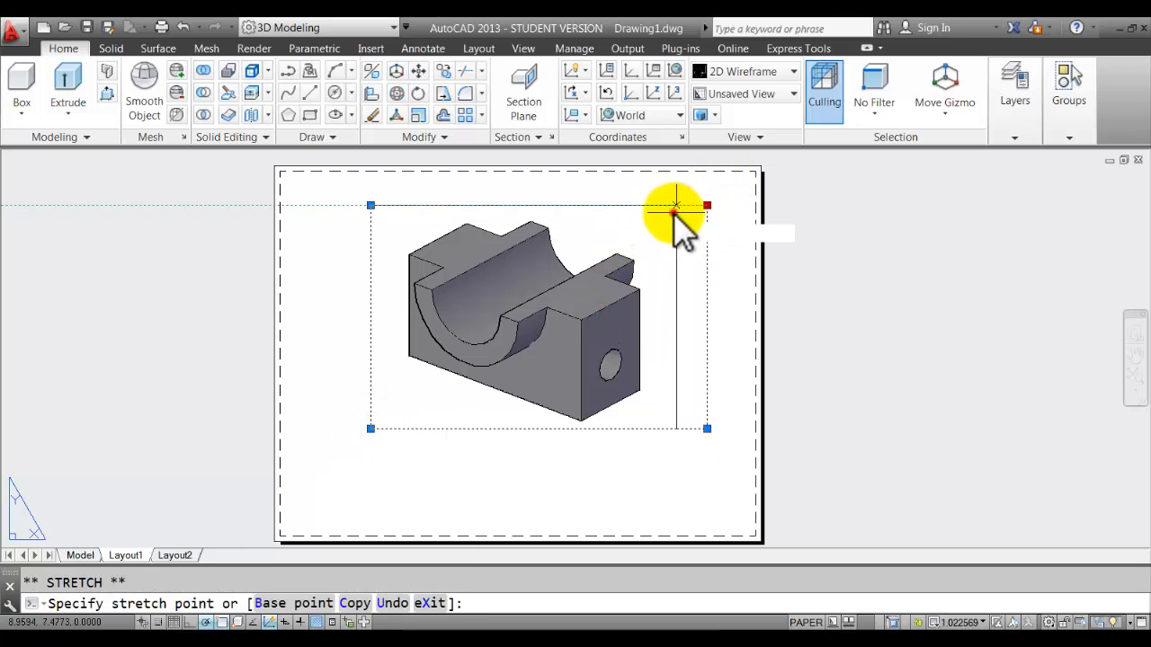
click(674, 206)
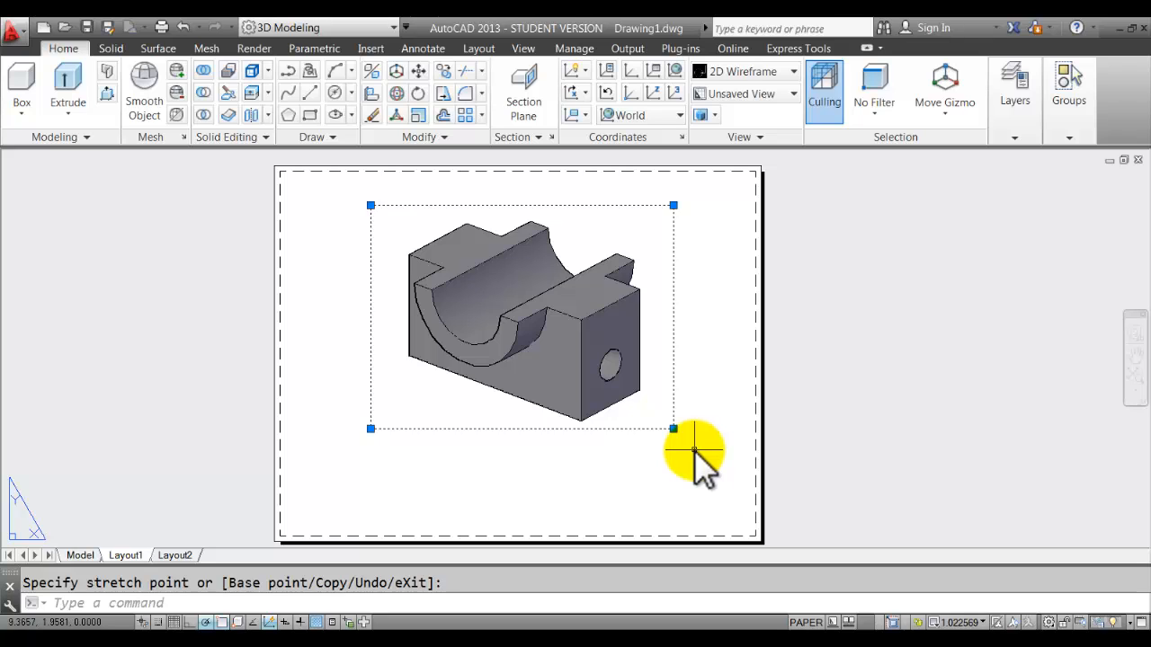
Maximize the Layout1 viewport, then restore it to its layout size.
double_click(371, 342)
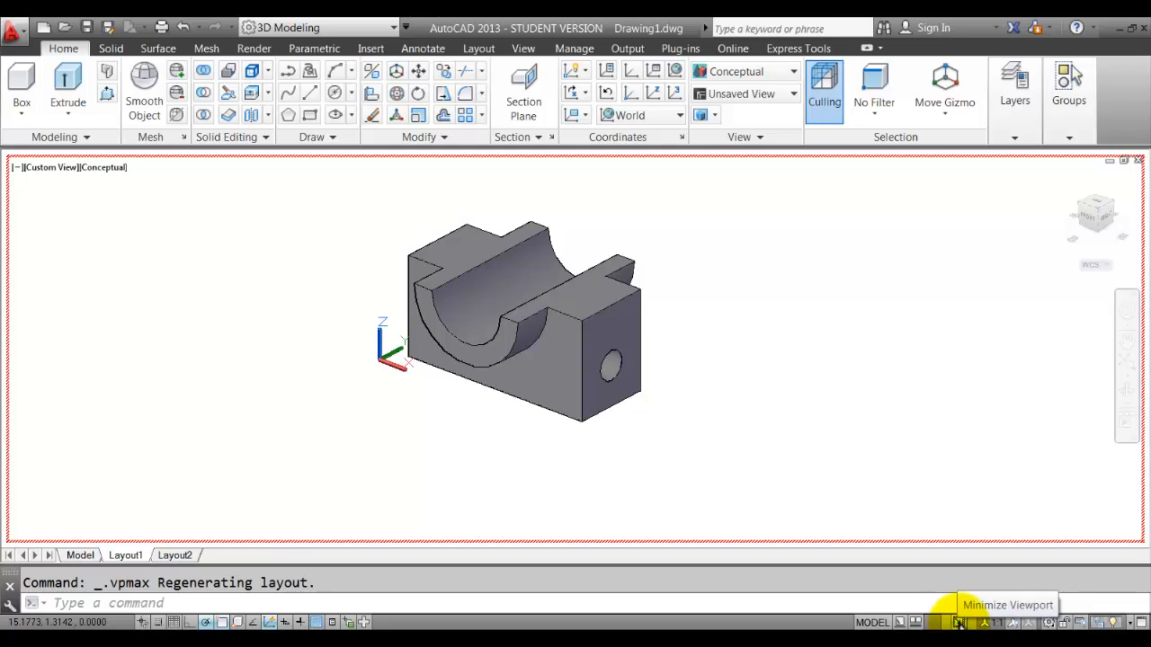
click(959, 622)
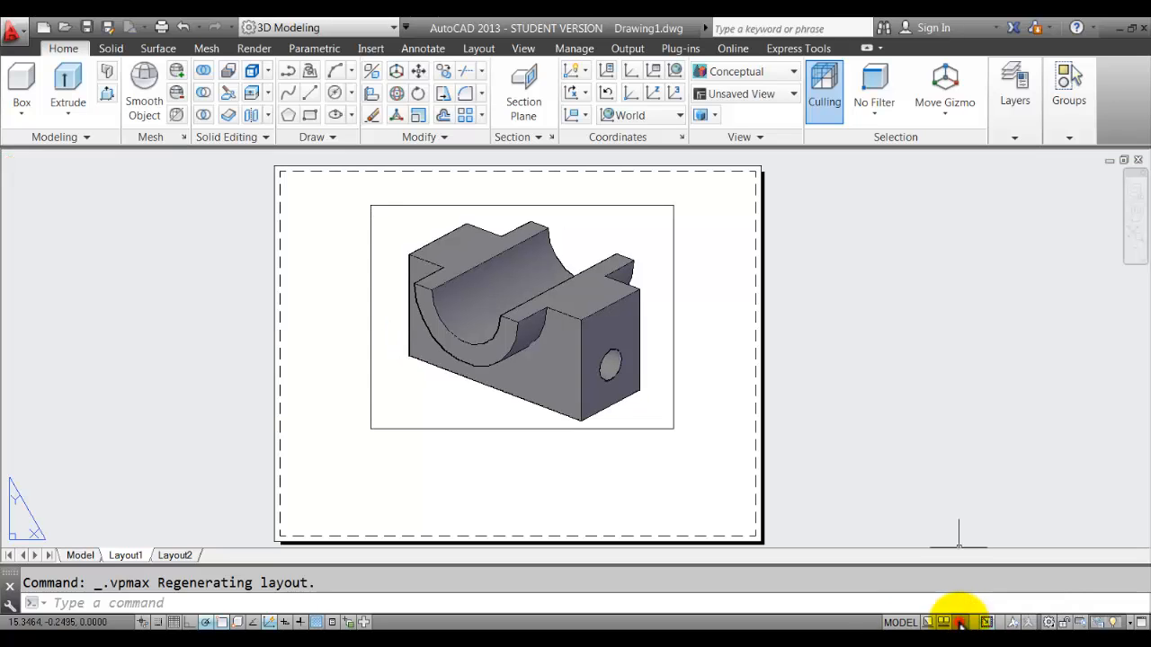
click(985, 622)
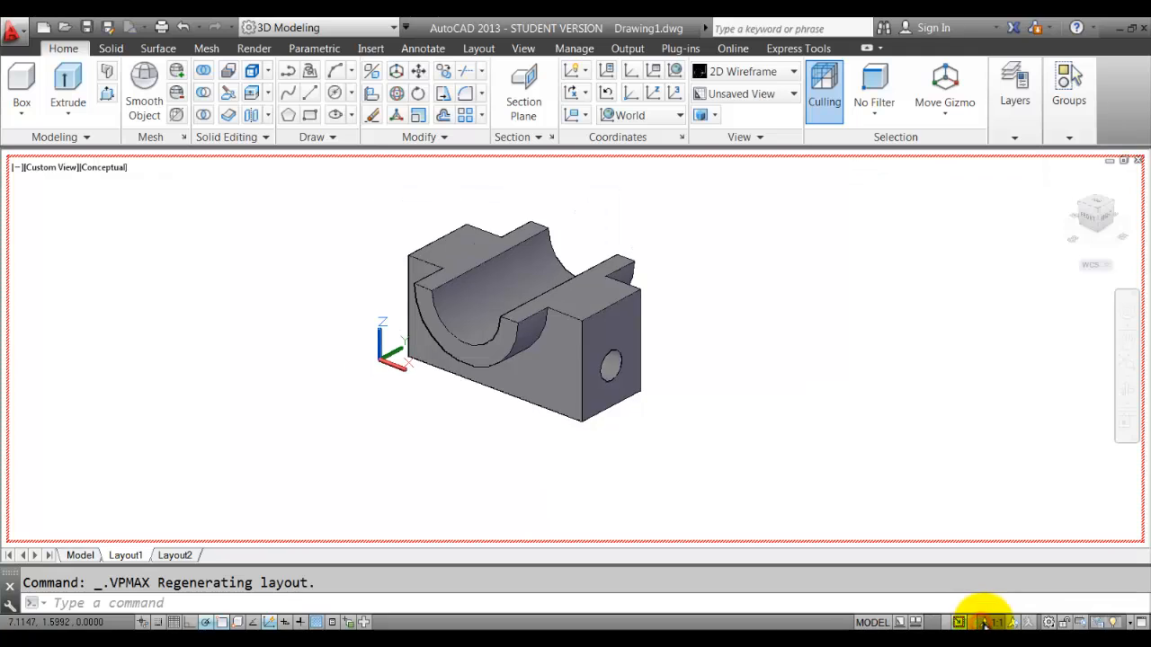
click(960, 622)
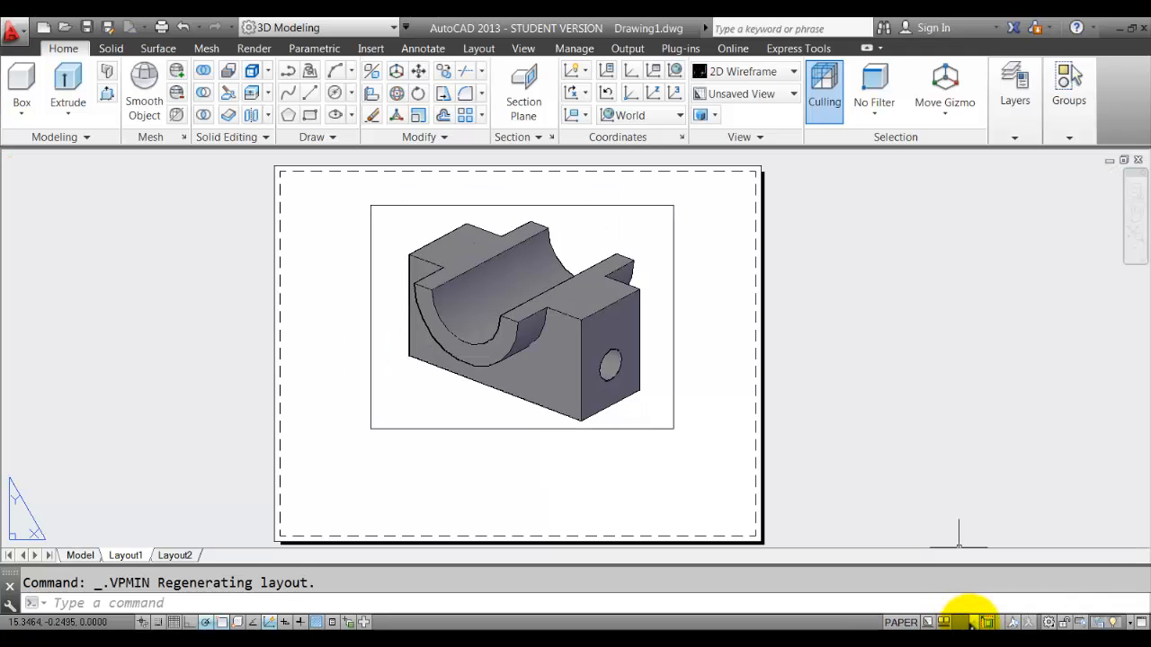
Make 'text' the current layer and bring up the Annotate tools.
click(1016, 135)
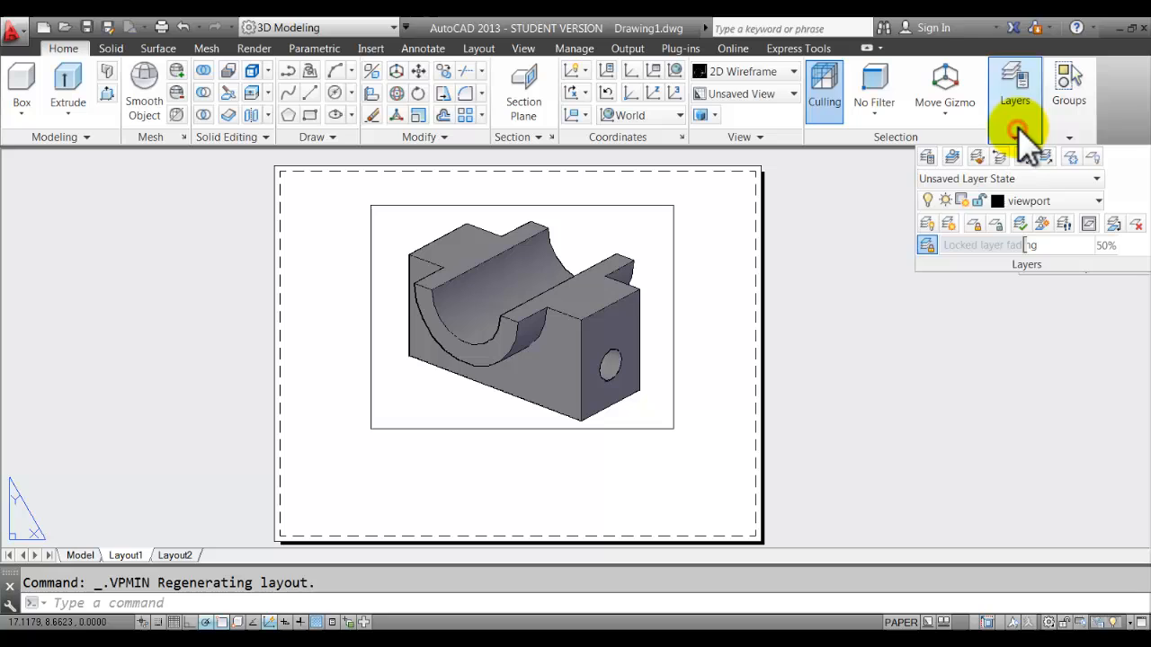
click(1095, 200)
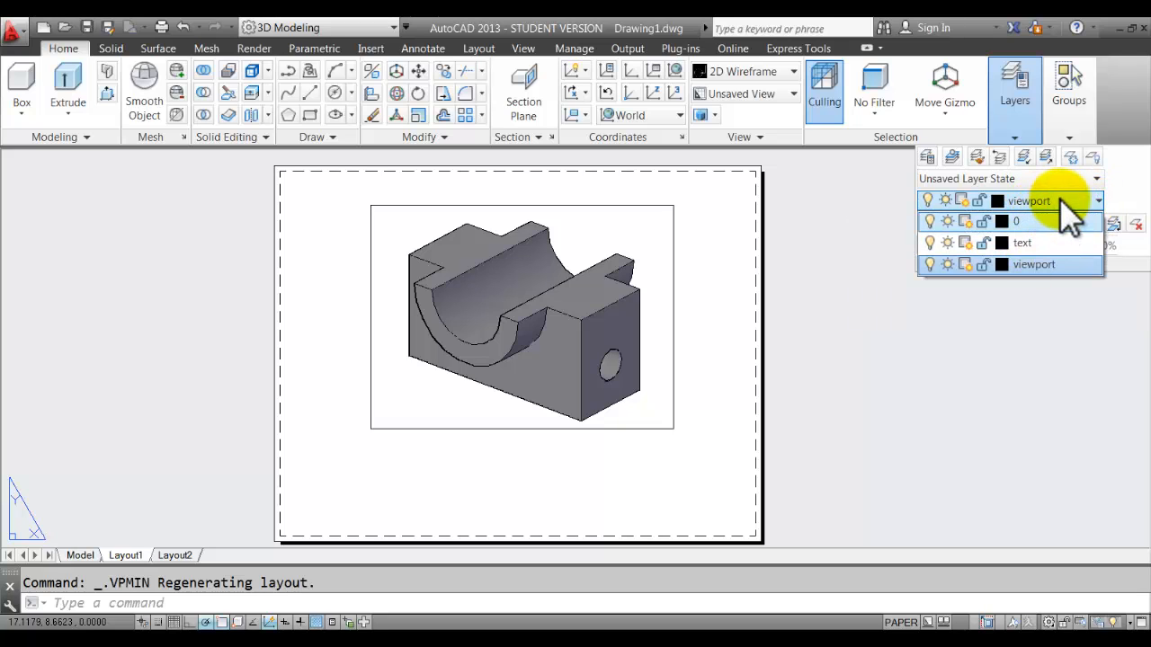
click(1027, 248)
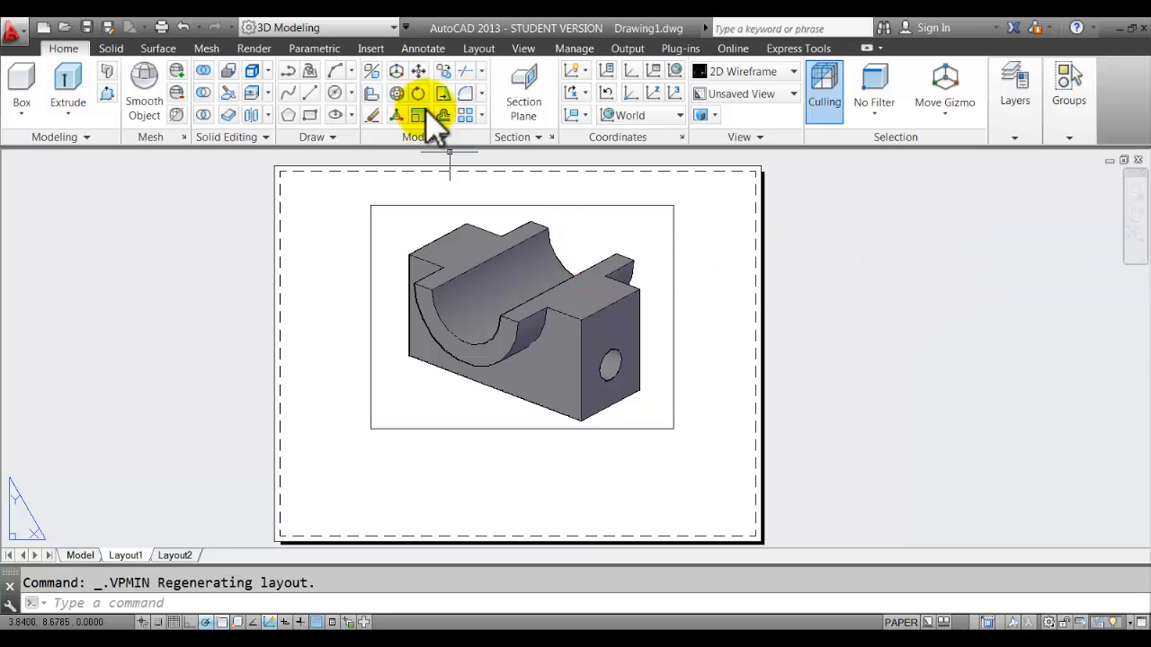
click(424, 49)
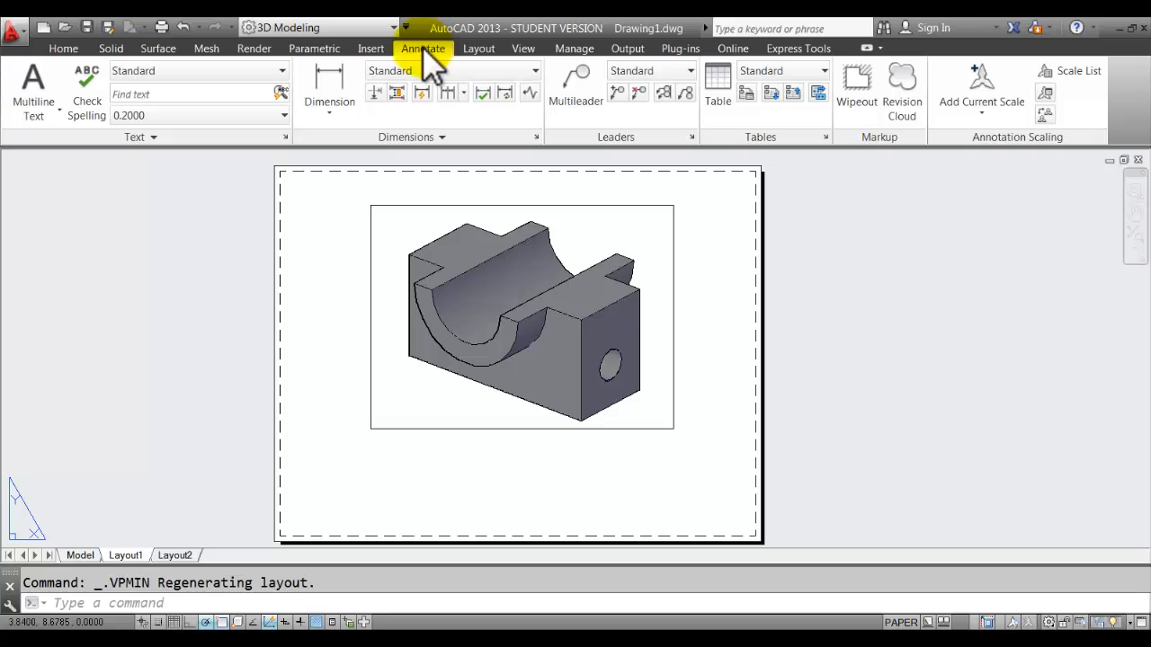
Create a multiline text box below the viewport reading 'ASSIGNMENT 13' and the student's name.
click(34, 115)
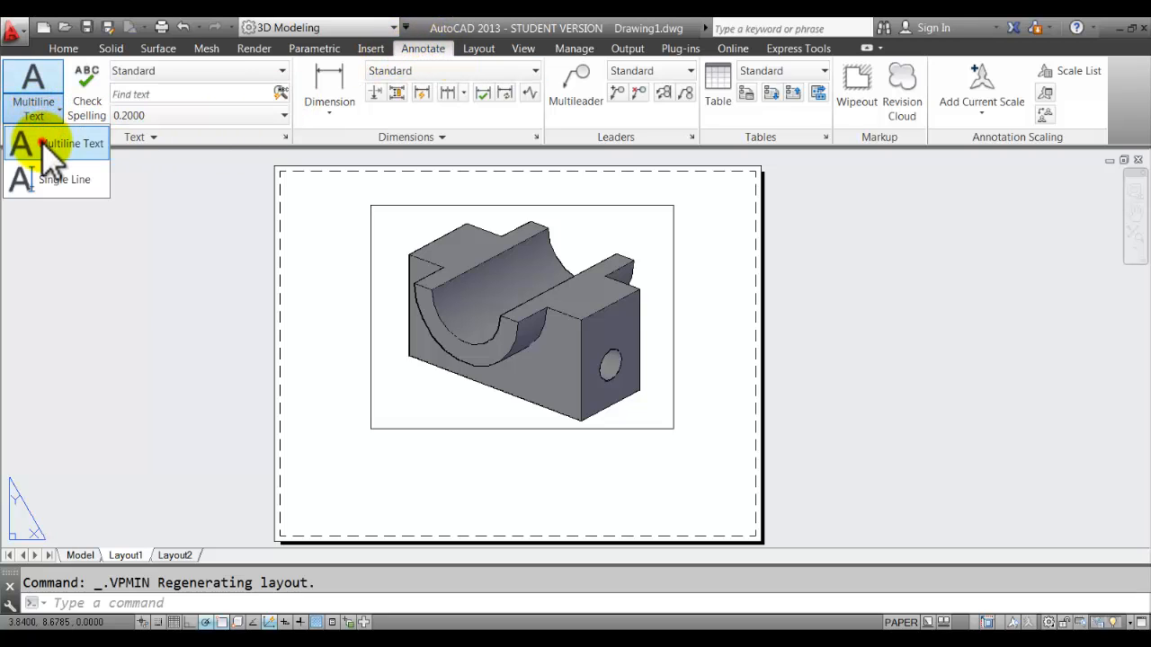
click(41, 141)
click(419, 450)
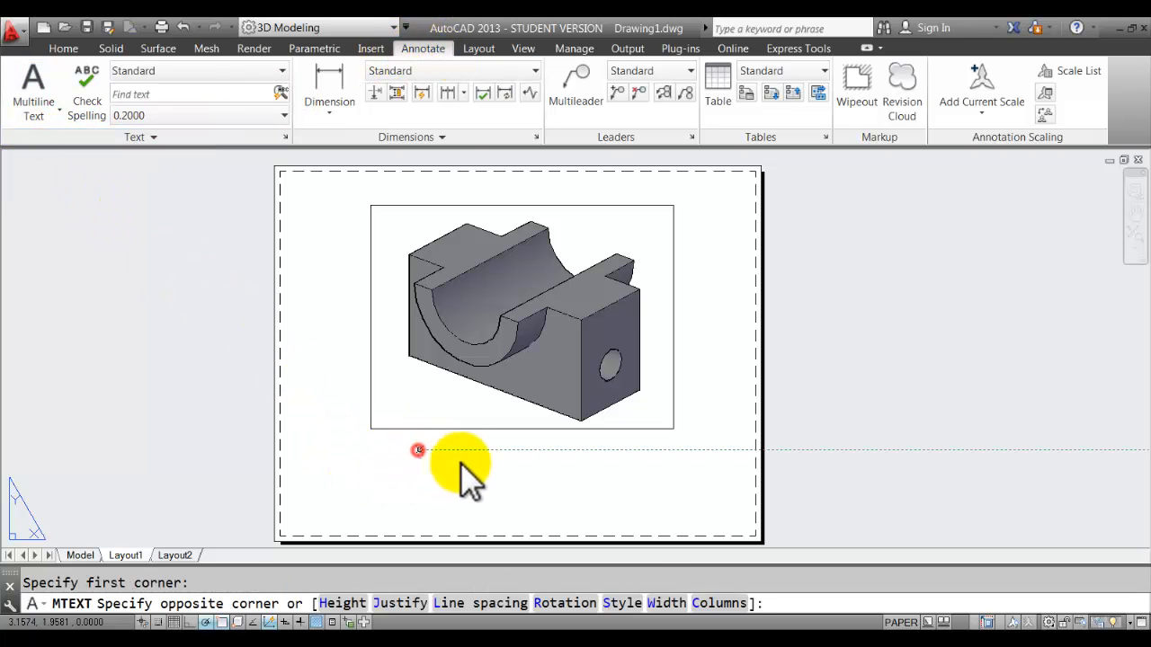
click(649, 504)
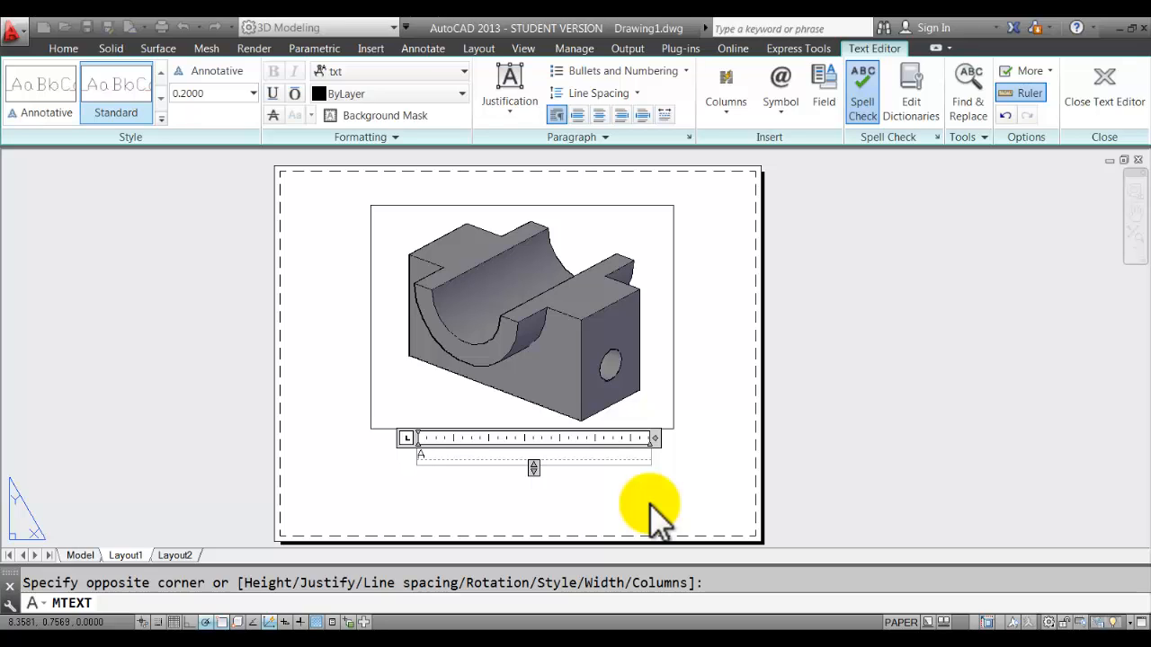
text(ASSIGNMENT 13)
key(Return)
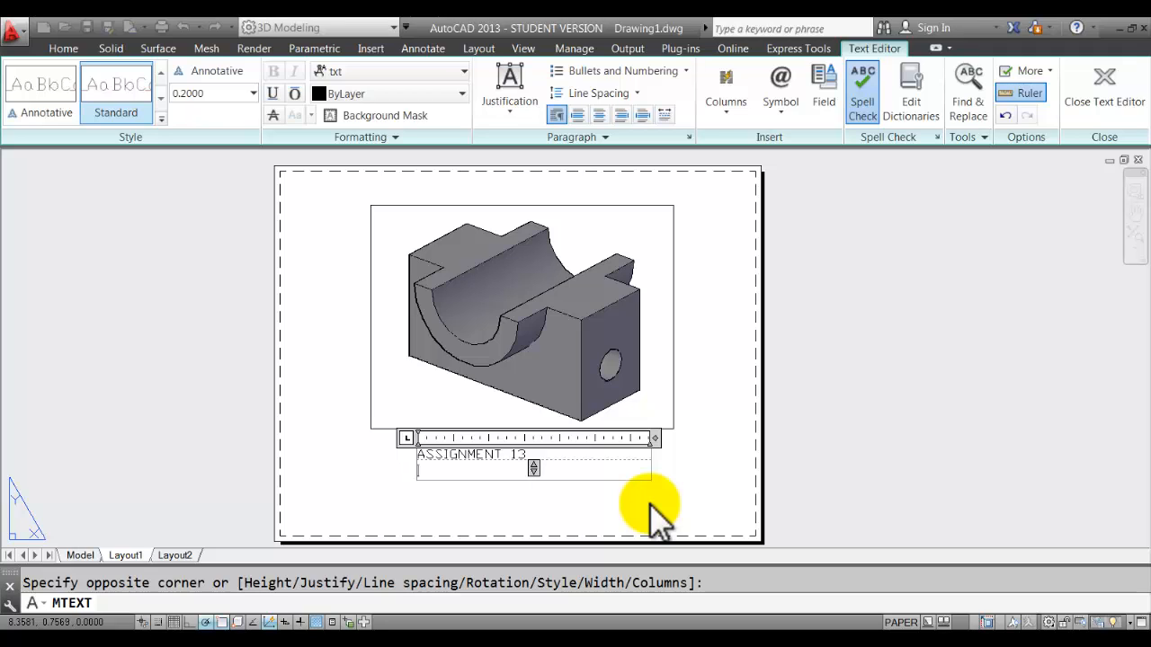
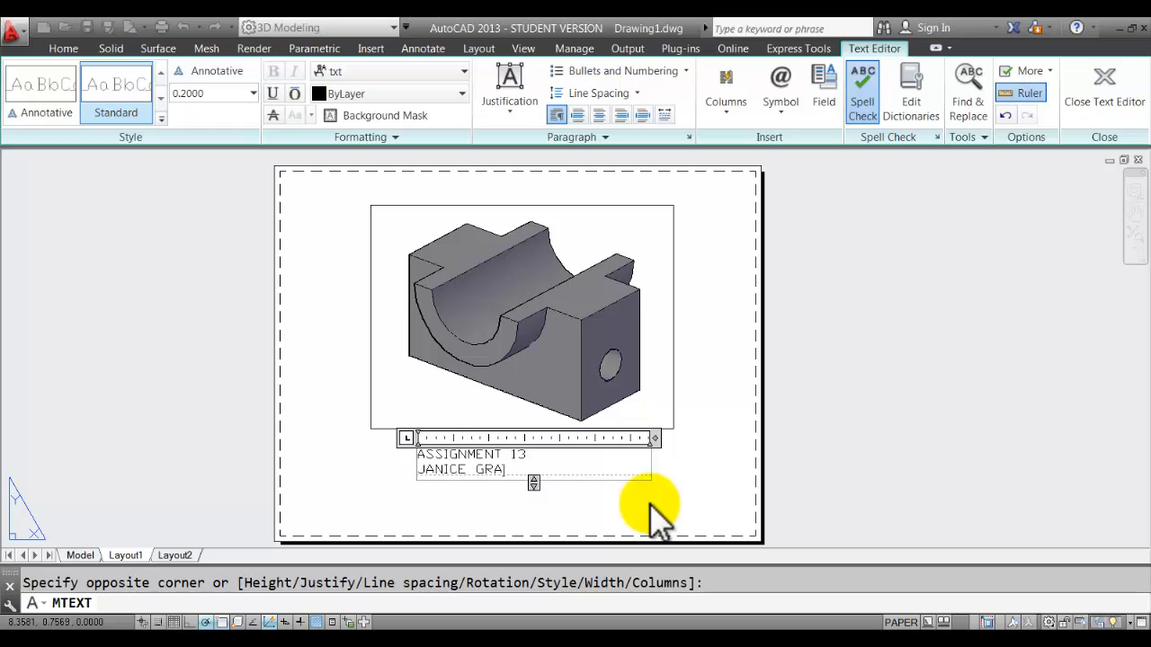
Underline the 'ASSIGNMENT 13' line and close the text editor.
drag(529, 455, 360, 458)
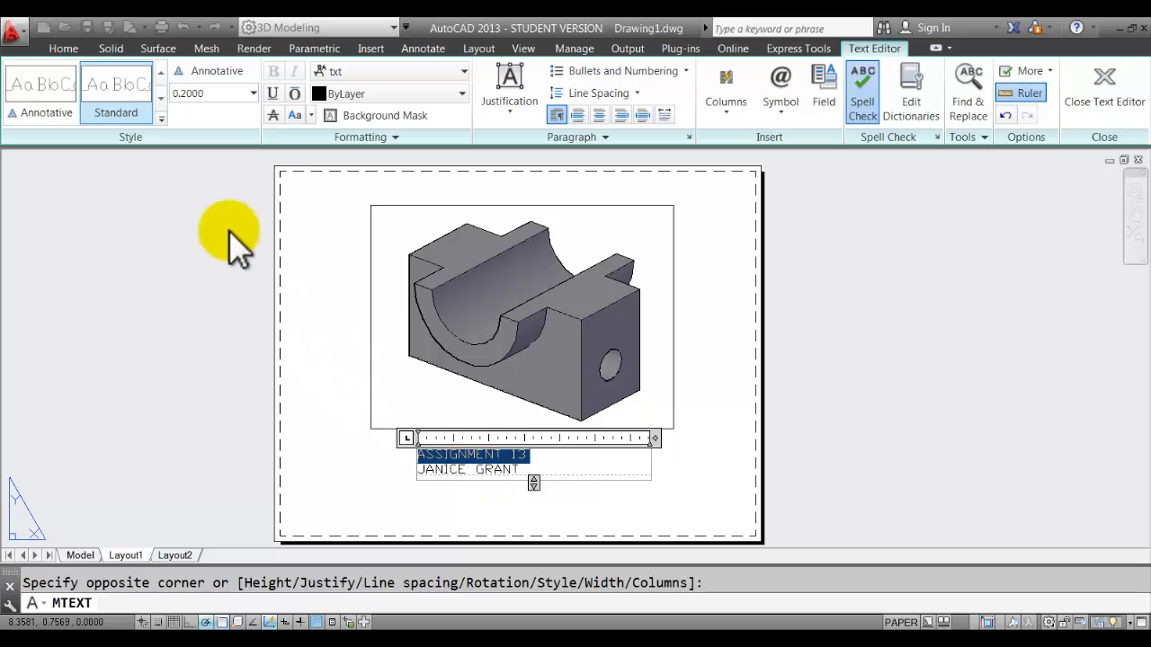
click(273, 94)
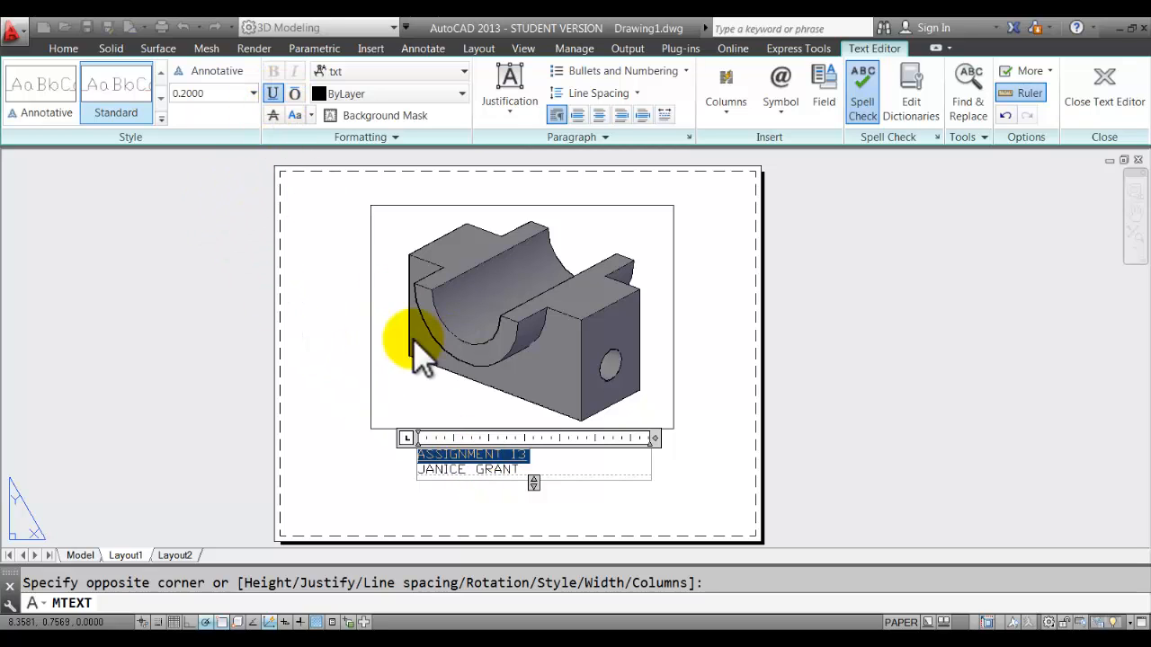
click(715, 461)
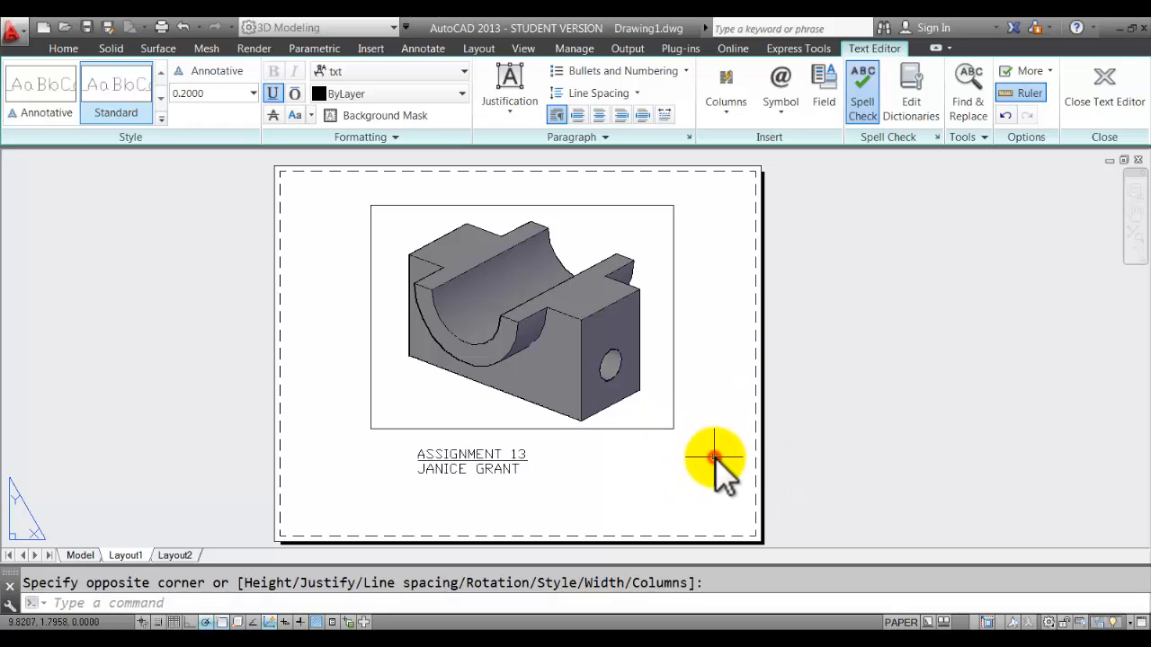
Reposition the new label beneath the viewport and centre the sheet on screen.
click(500, 456)
key(Escape)
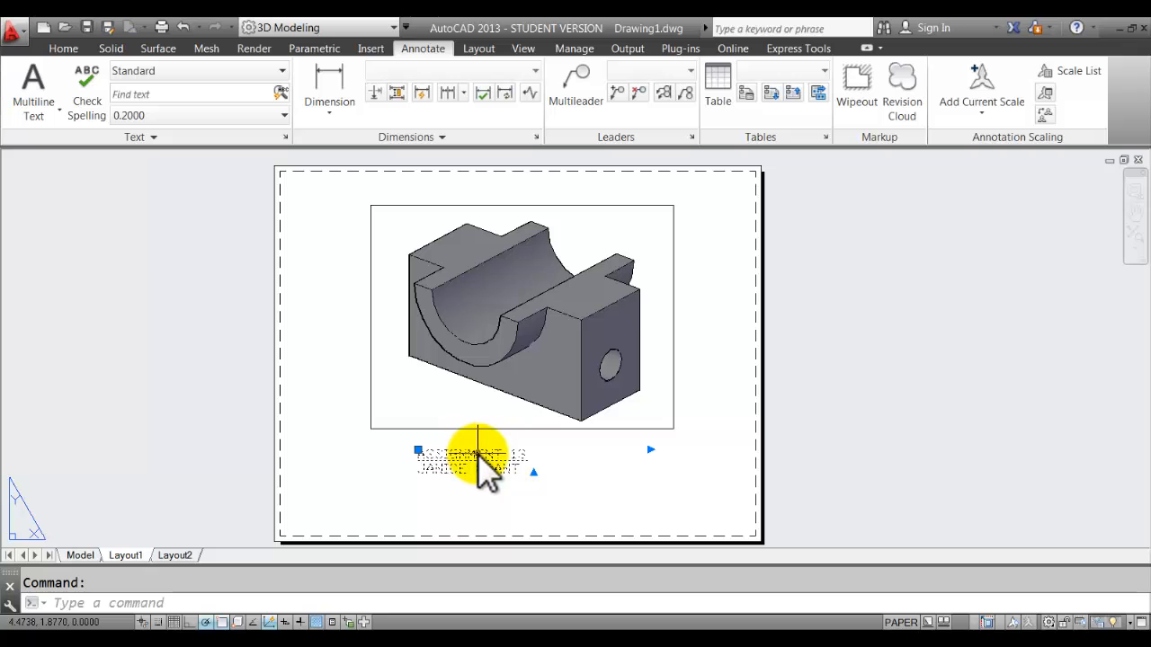
drag(478, 456, 536, 458)
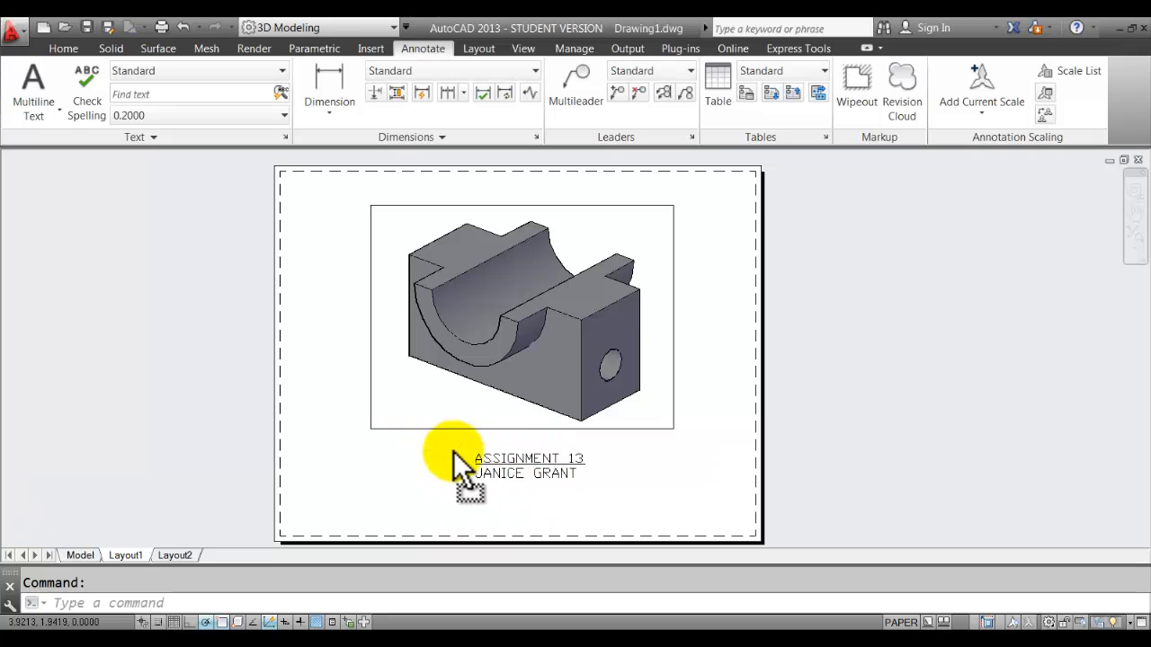
scroll(454, 452, up, 5)
scroll(503, 453, down, 5)
scroll(616, 449, up, 6)
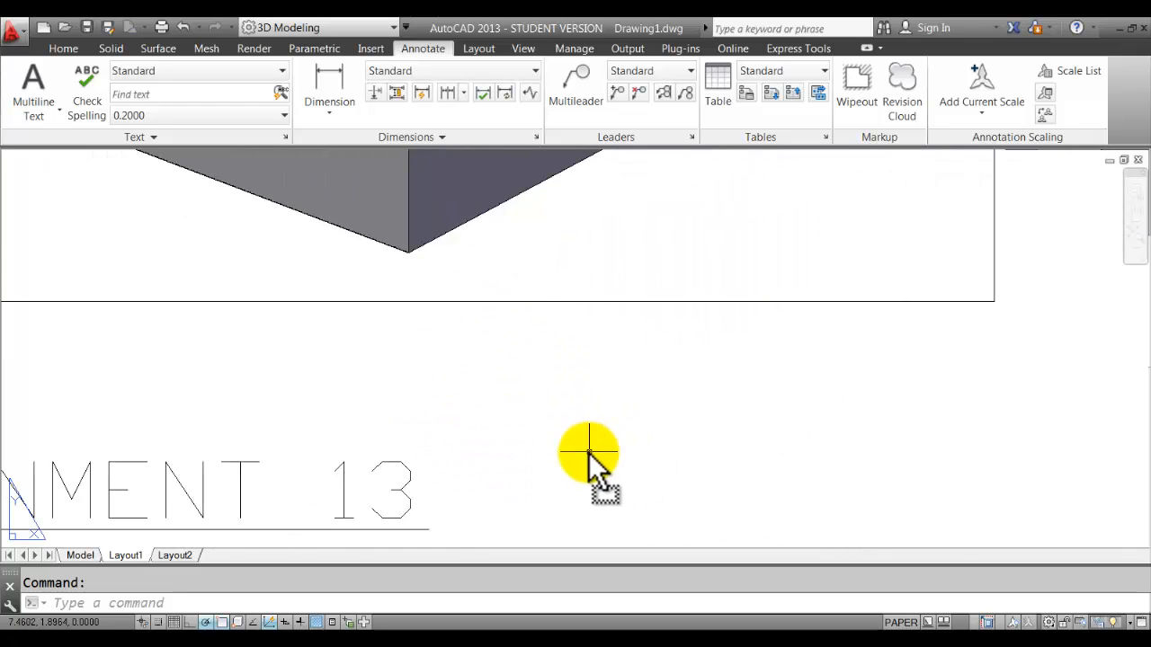
scroll(558, 459, down, 4)
scroll(444, 473, down, 4)
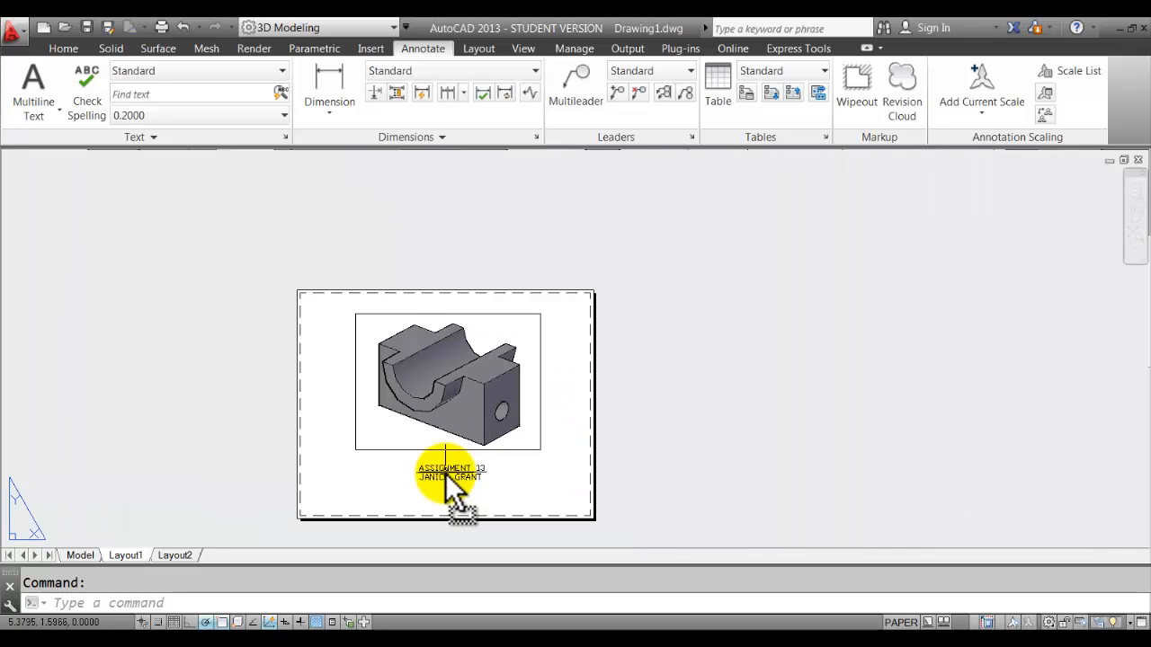
scroll(446, 473, up, 2)
middle_drag(445, 473, 475, 460)
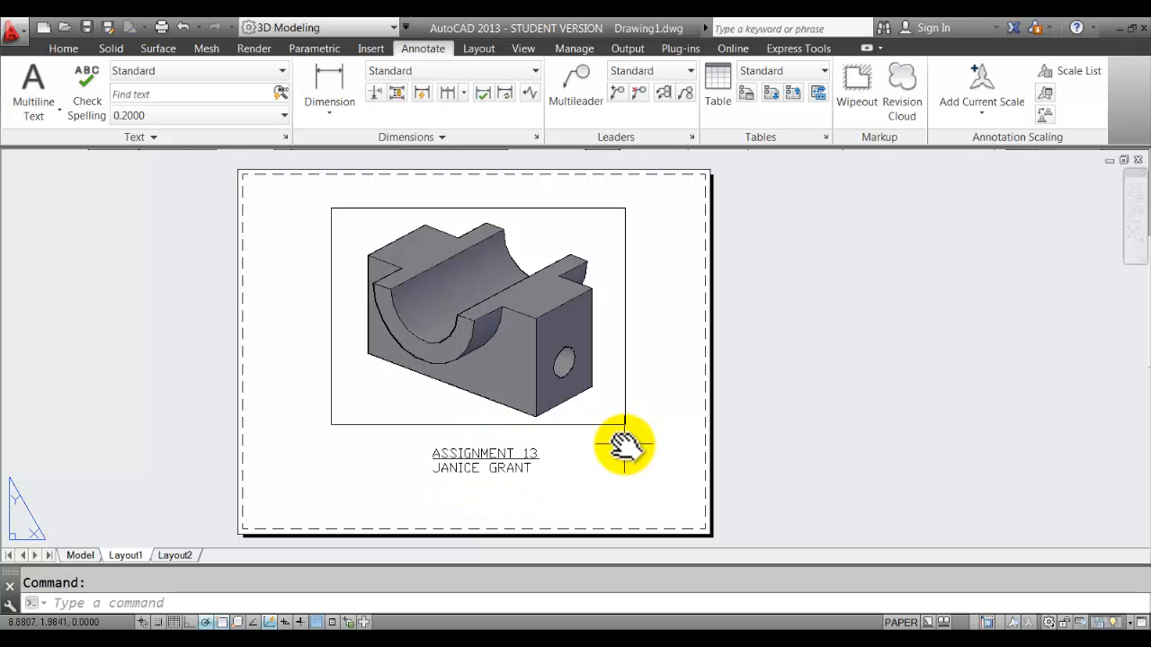
Check the Text Style list without changing it, then begin window-selecting the title text.
click(274, 70)
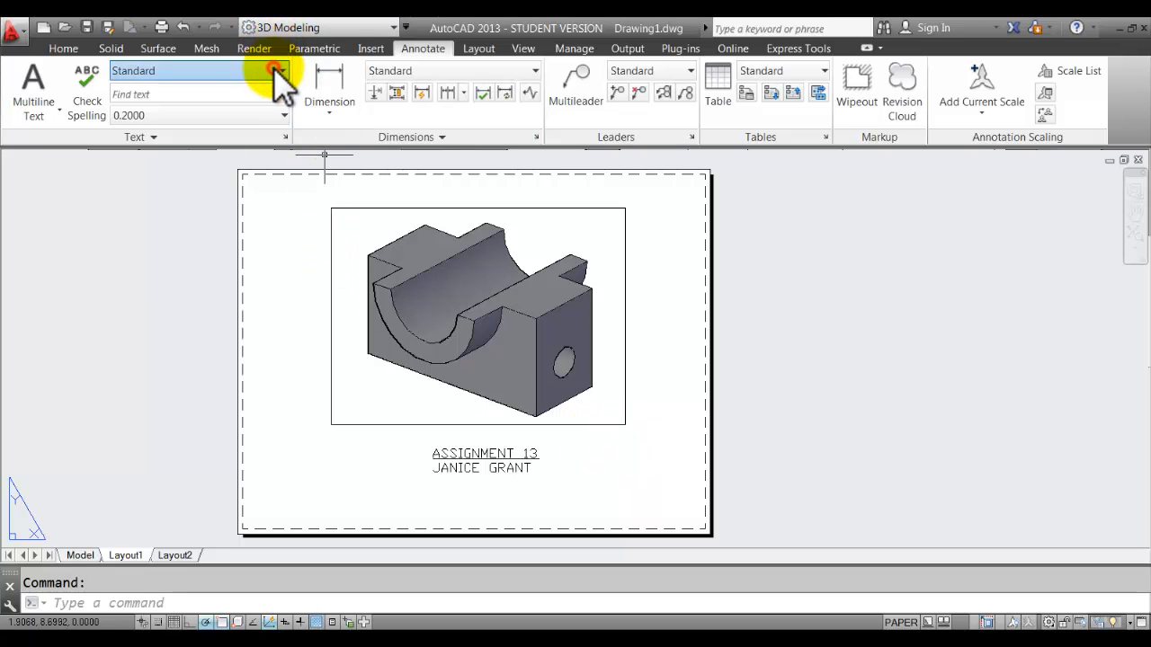
click(274, 69)
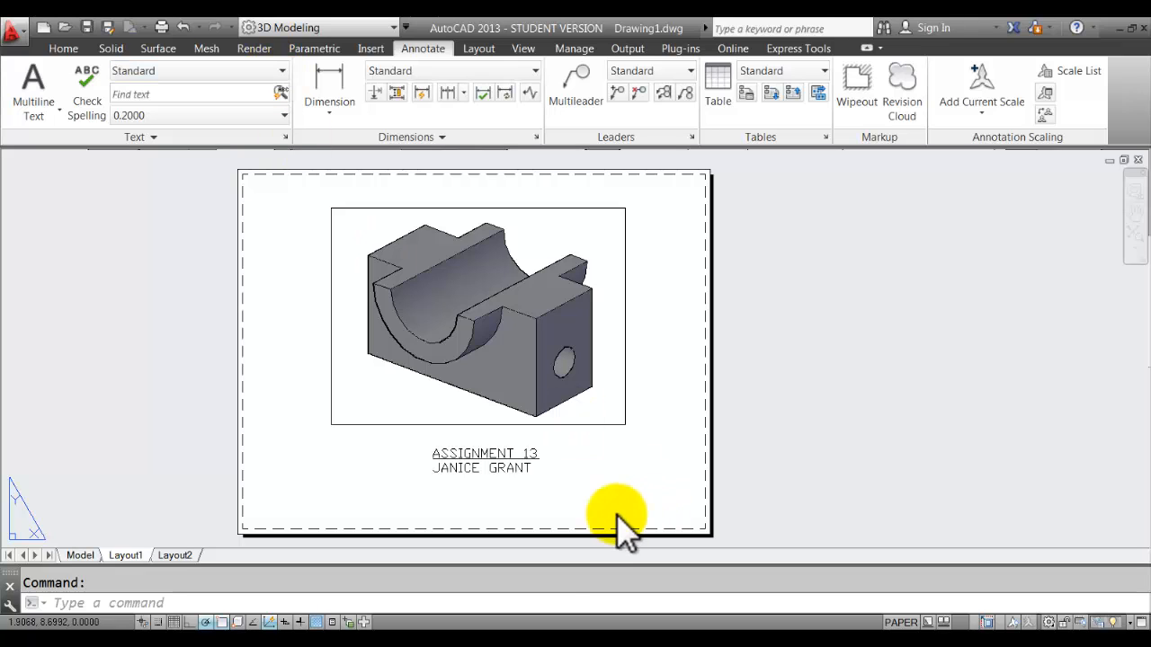
click(497, 454)
Switch both title lines from the default txt font to Arial in the MText editor.
click(485, 457)
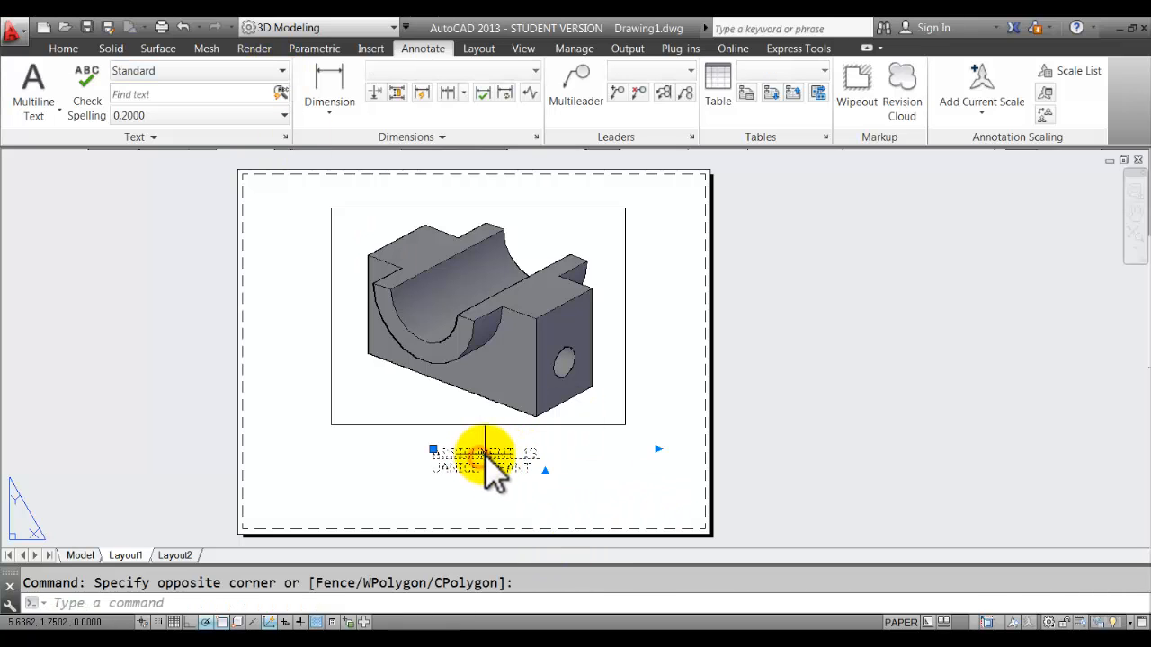
double_click(486, 457)
drag(441, 459, 623, 478)
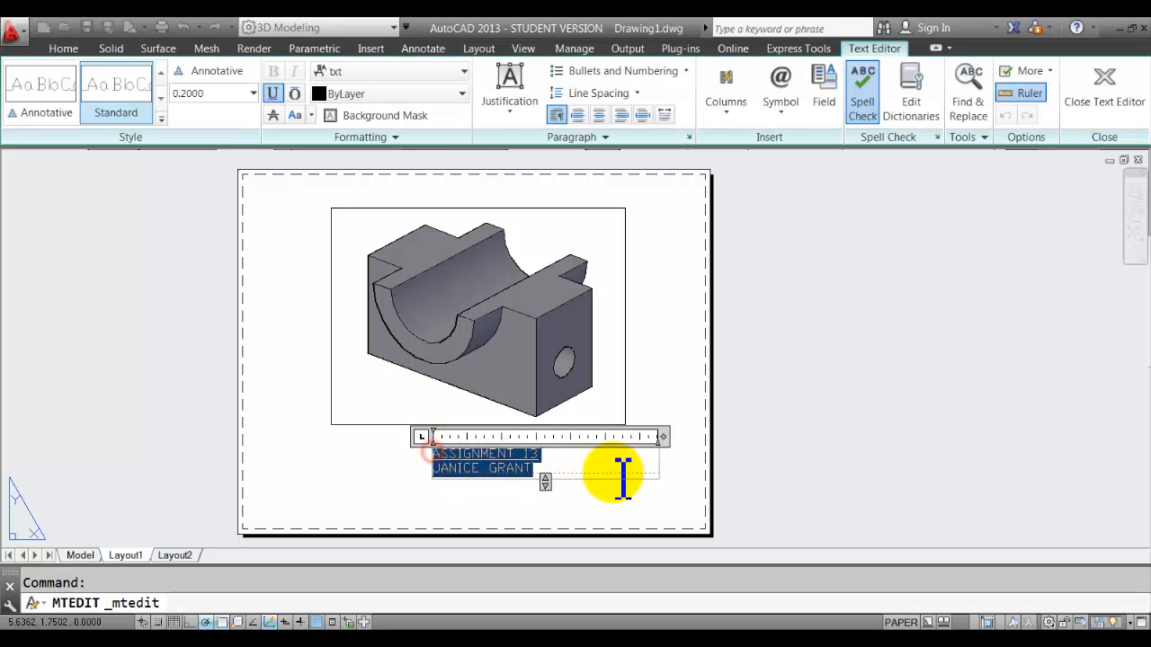
click(457, 70)
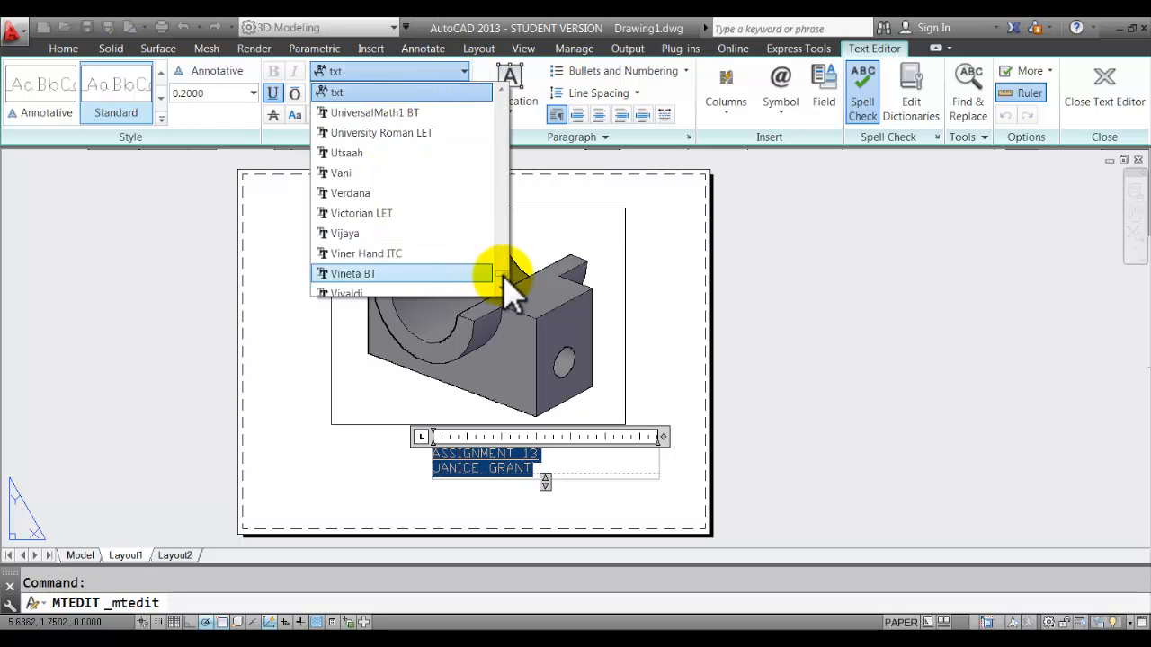
drag(502, 274, 457, 89)
click(410, 92)
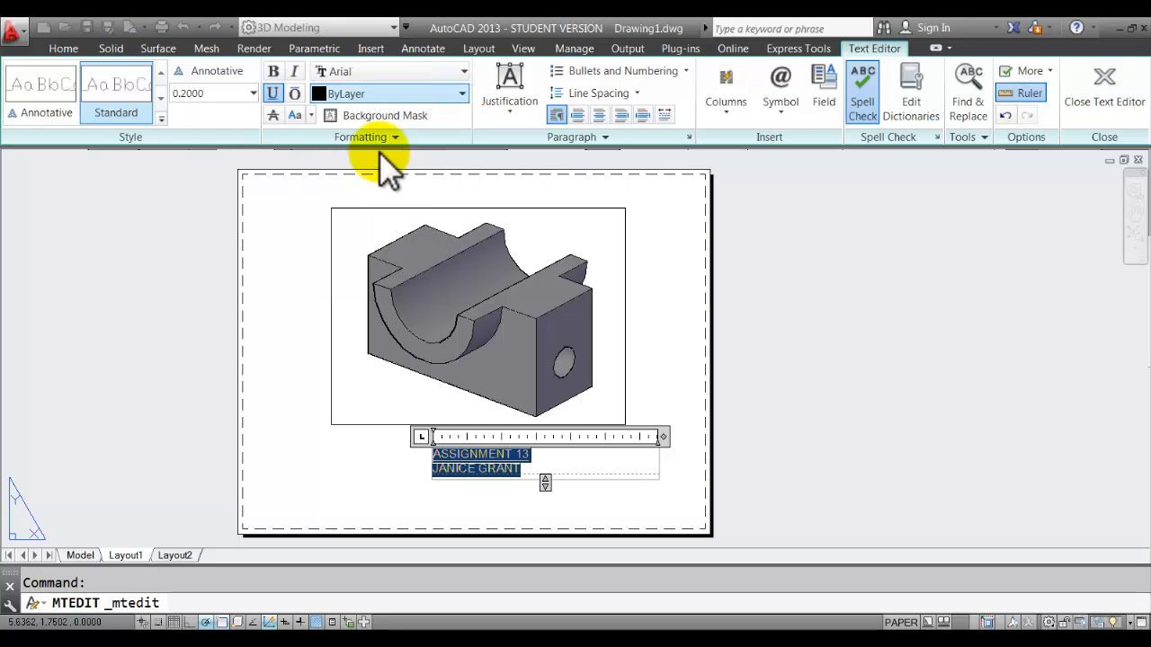
click(320, 484)
middle_drag(317, 483, 387, 475)
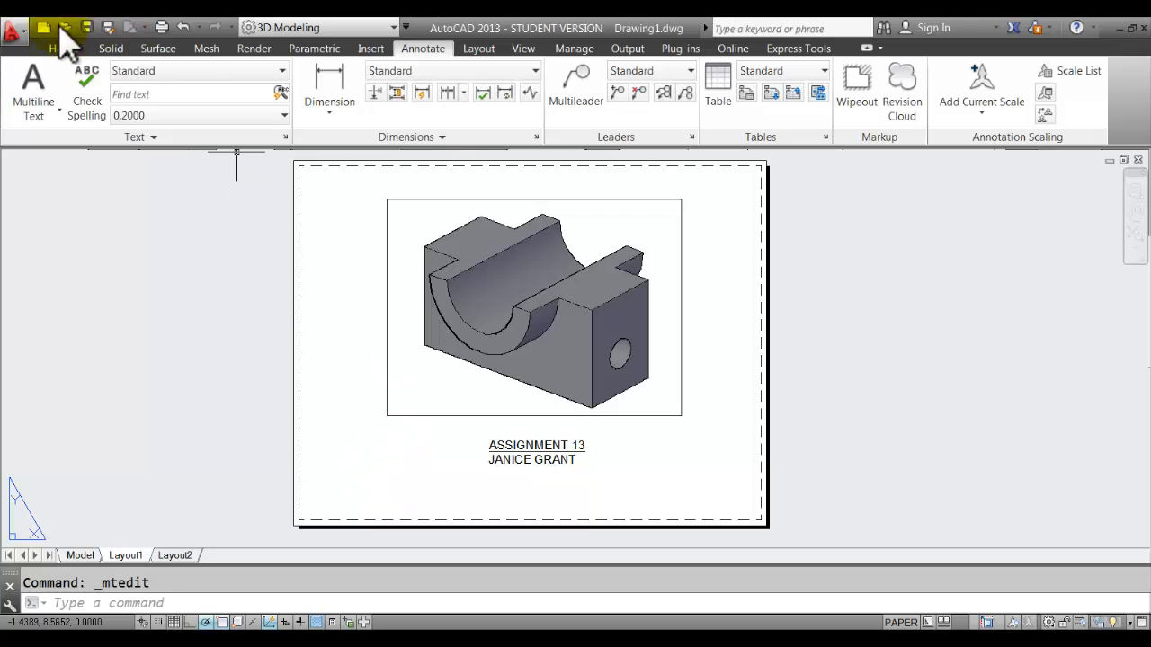
Open Plot for Layout1 and select the Lexmark 2600 Series printer.
click(162, 26)
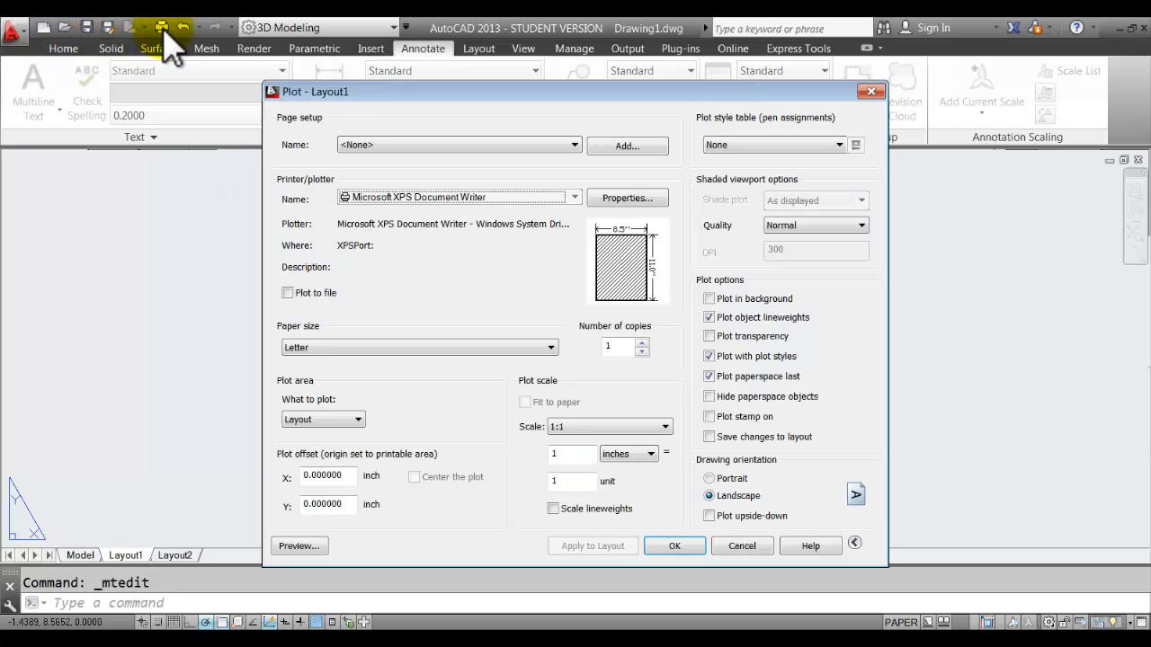
drag(516, 92, 519, 62)
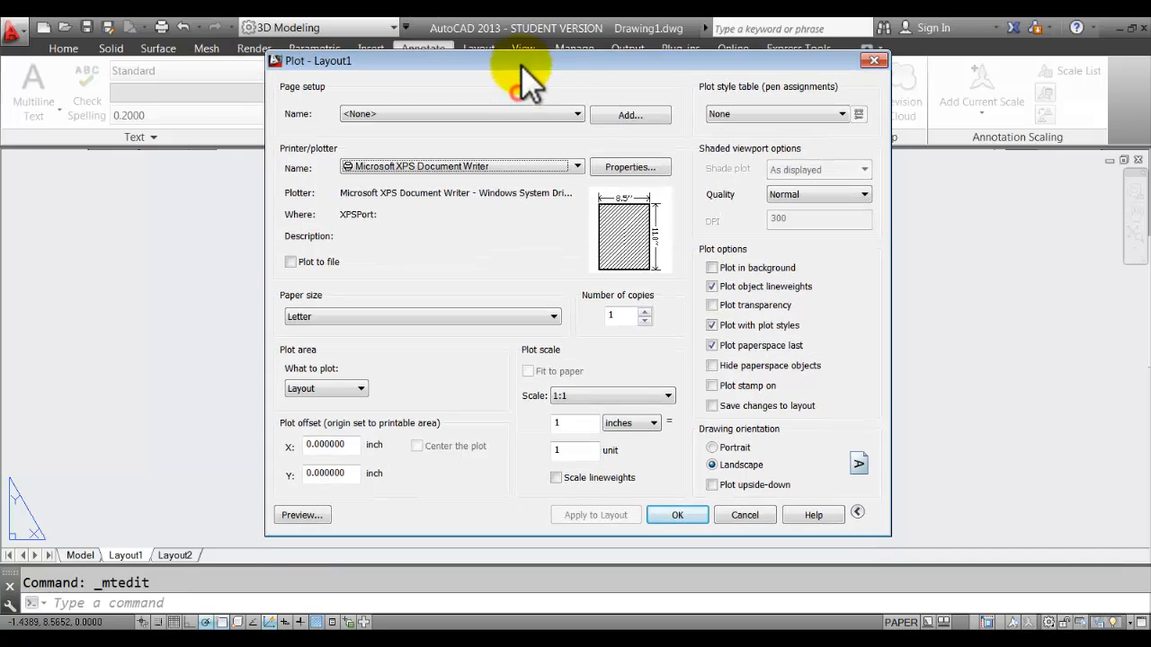
click(565, 167)
click(494, 196)
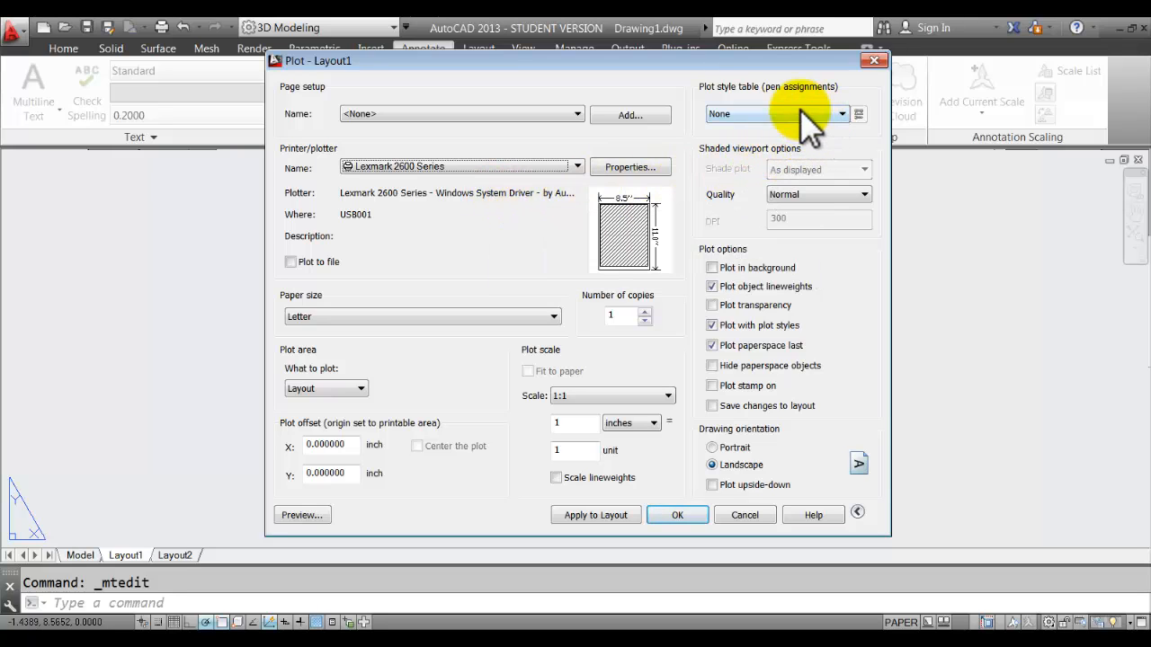
Assign the monochrome.ctb plot style table, apply it to the layout, and preview the plot.
click(857, 512)
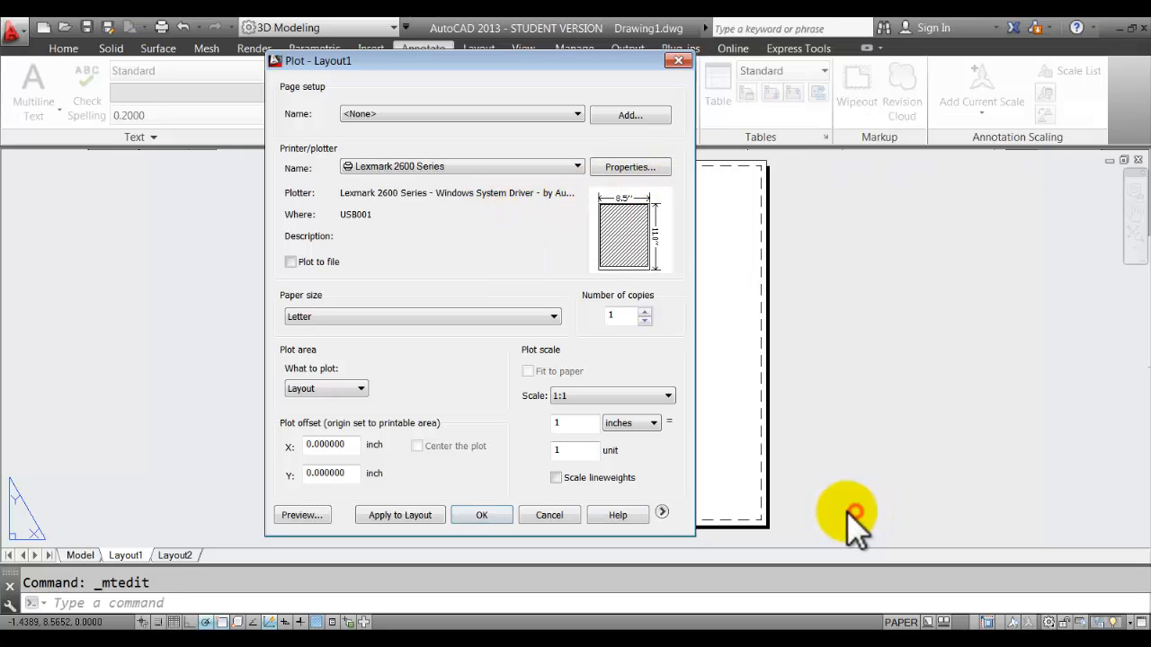
click(662, 513)
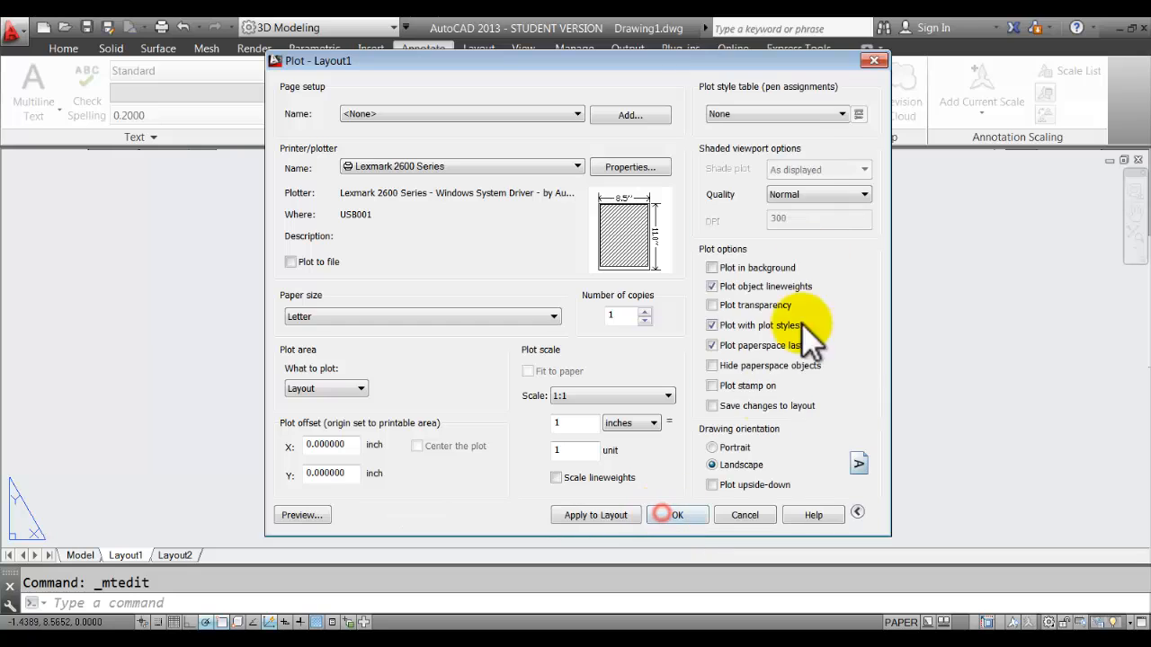
click(857, 512)
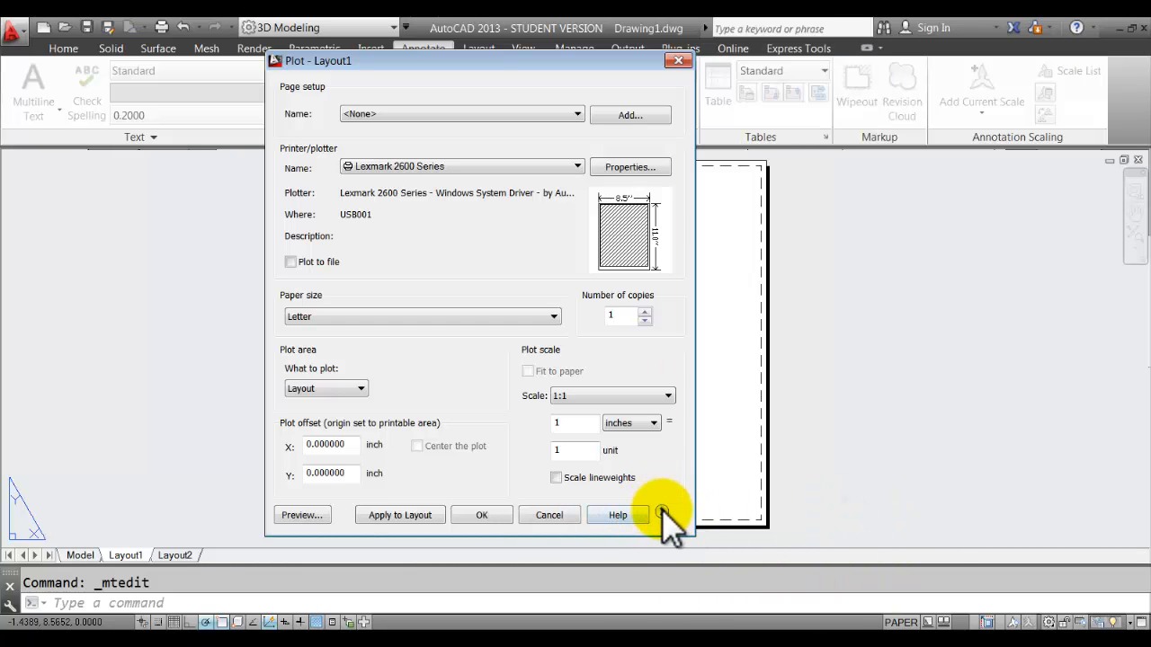
click(662, 513)
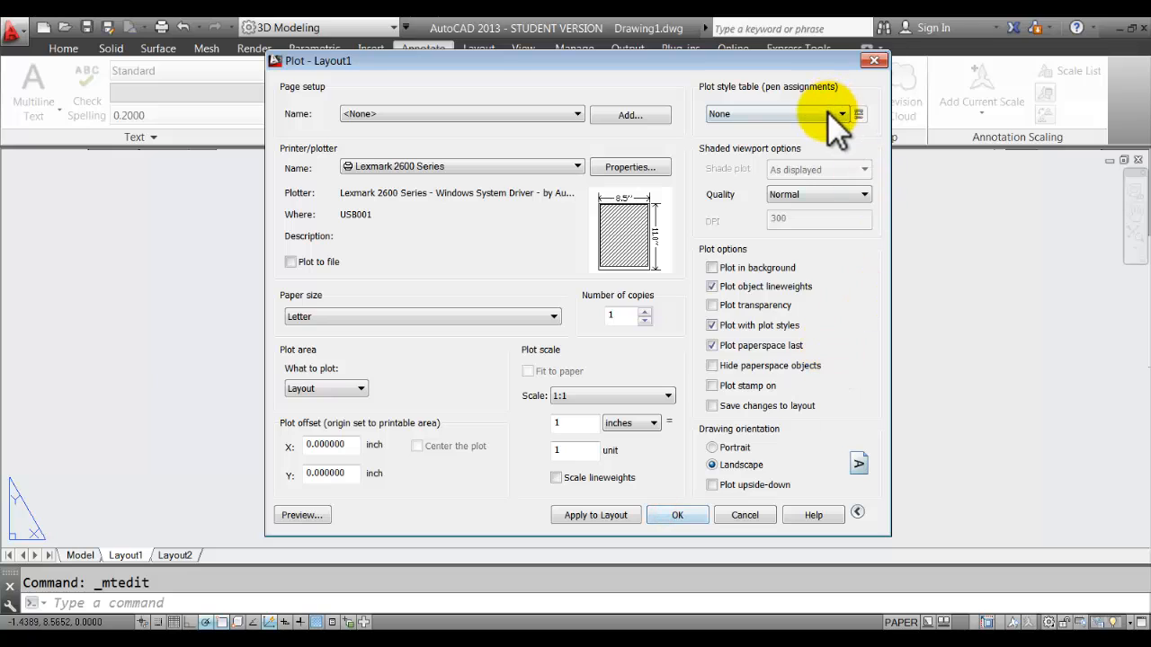
click(827, 111)
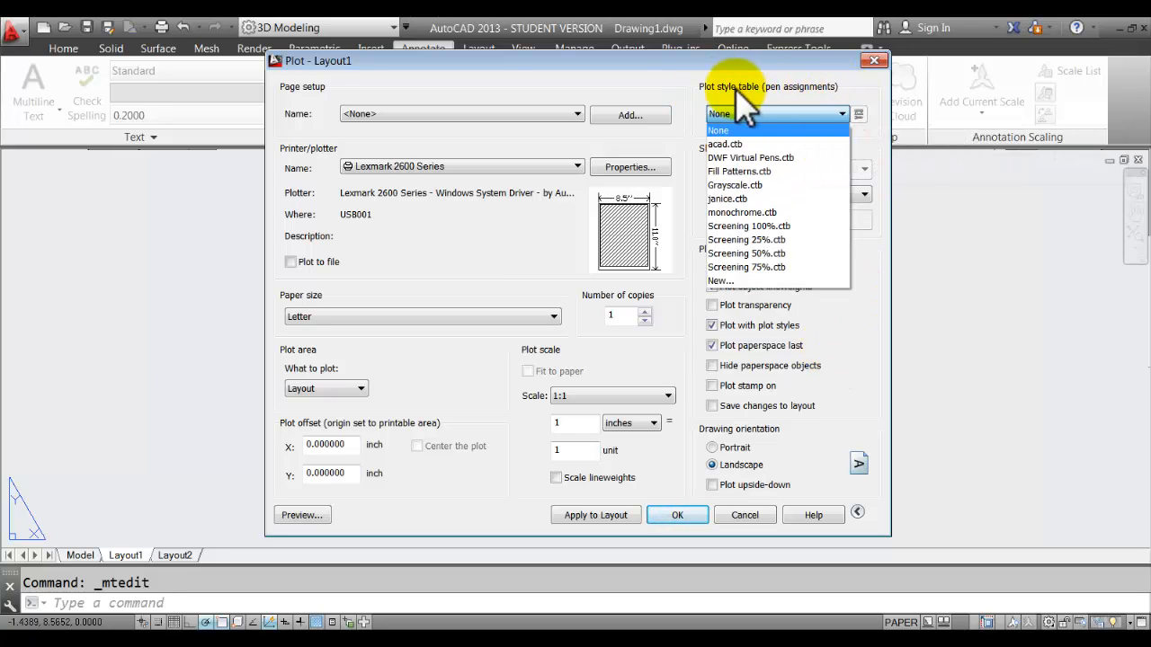
click(773, 212)
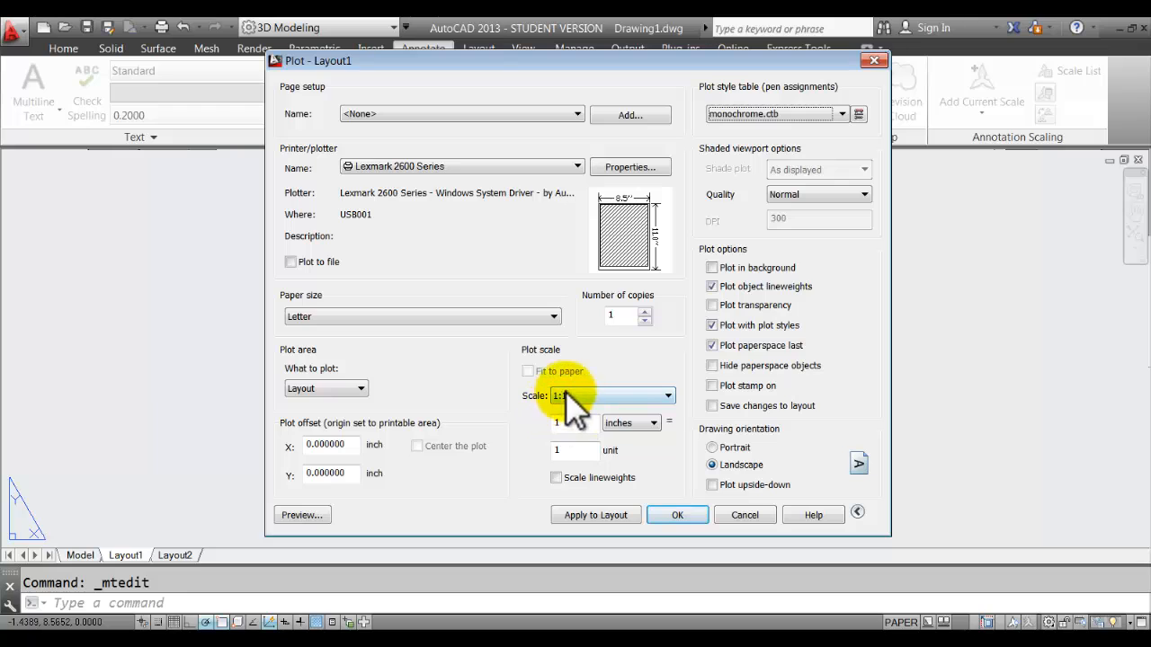
click(581, 515)
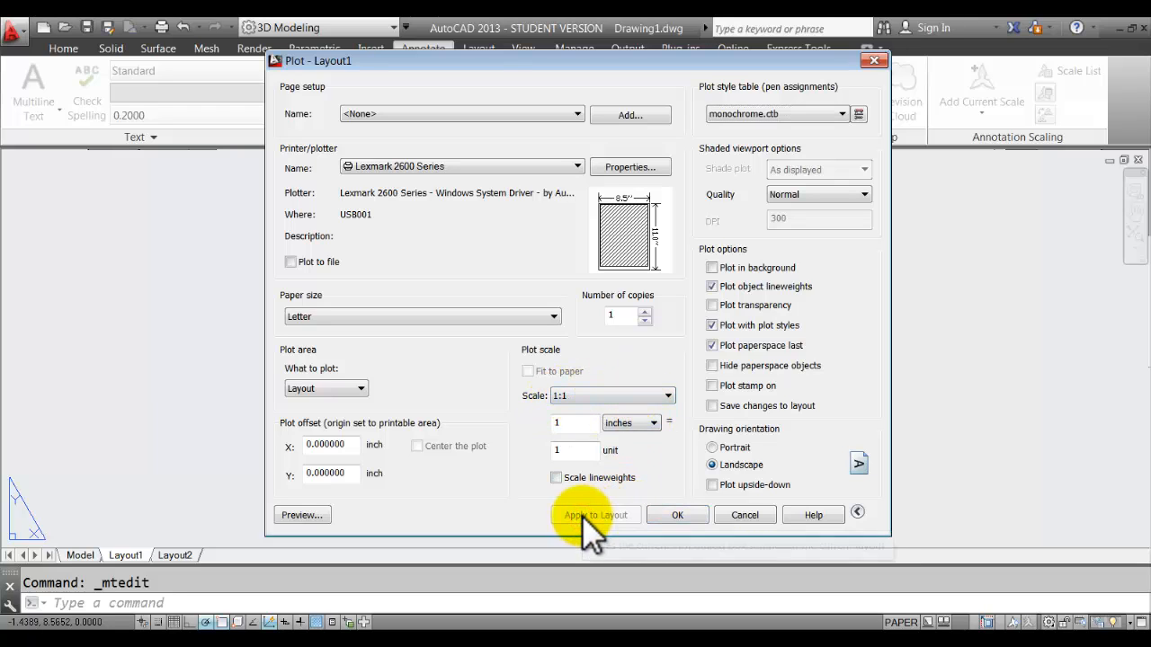
click(302, 516)
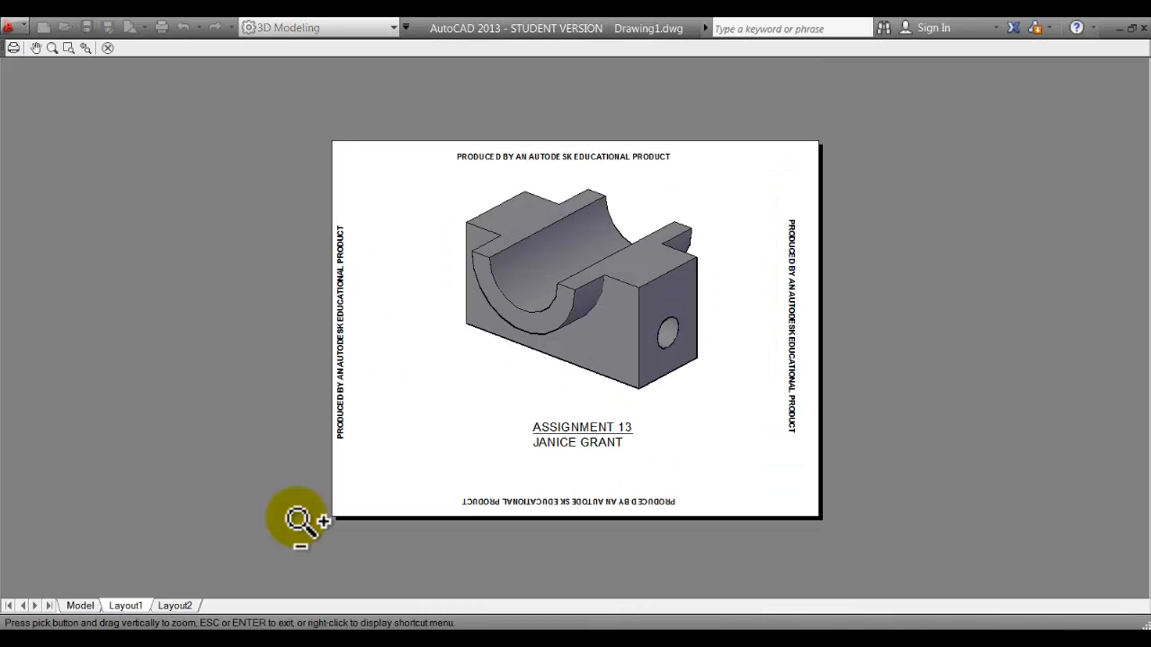
Zoom around the plot preview of the bearing block and title, then exit it.
scroll(724, 333, up, 2)
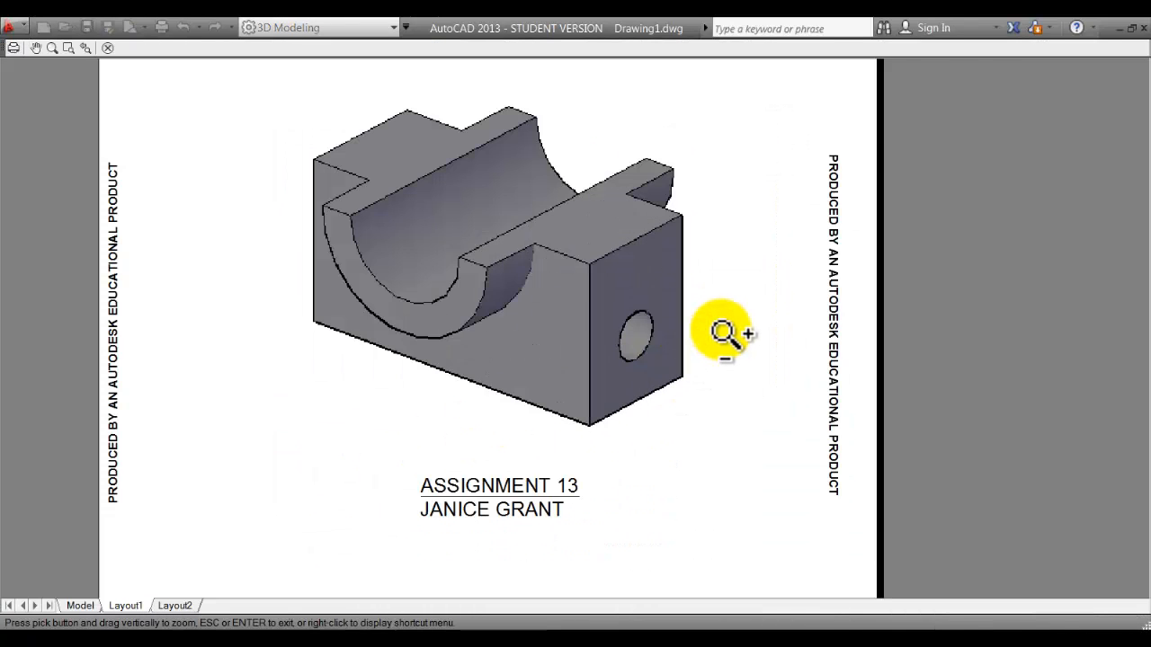
scroll(725, 331, down, 2)
scroll(727, 330, up, 2)
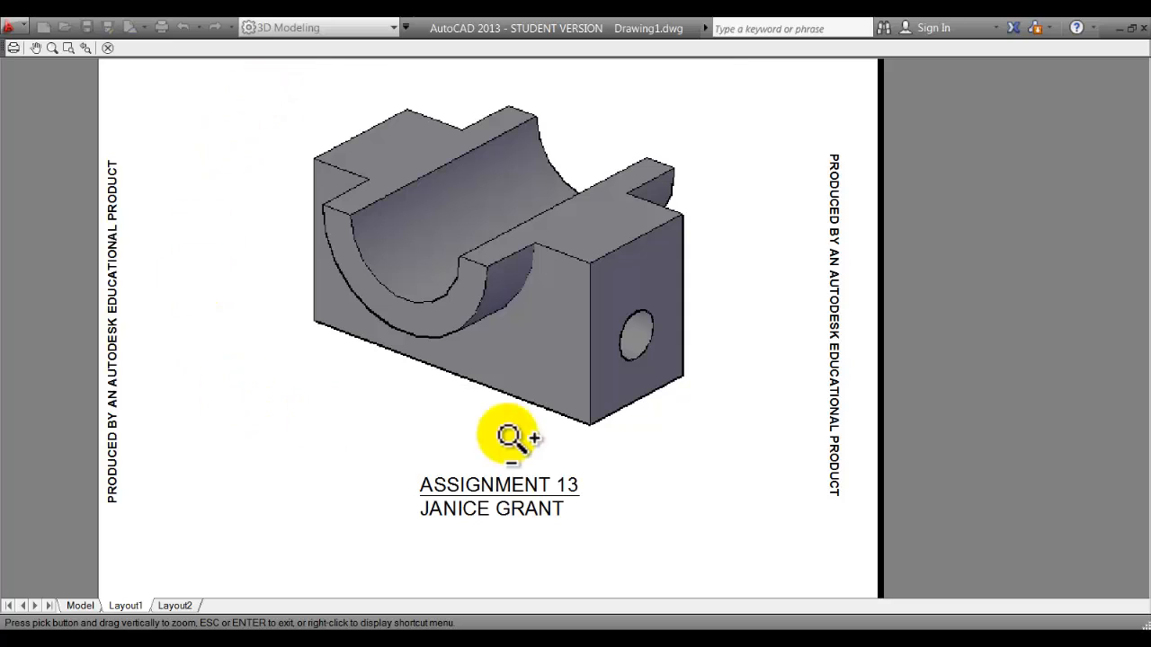
scroll(760, 436, down, 2)
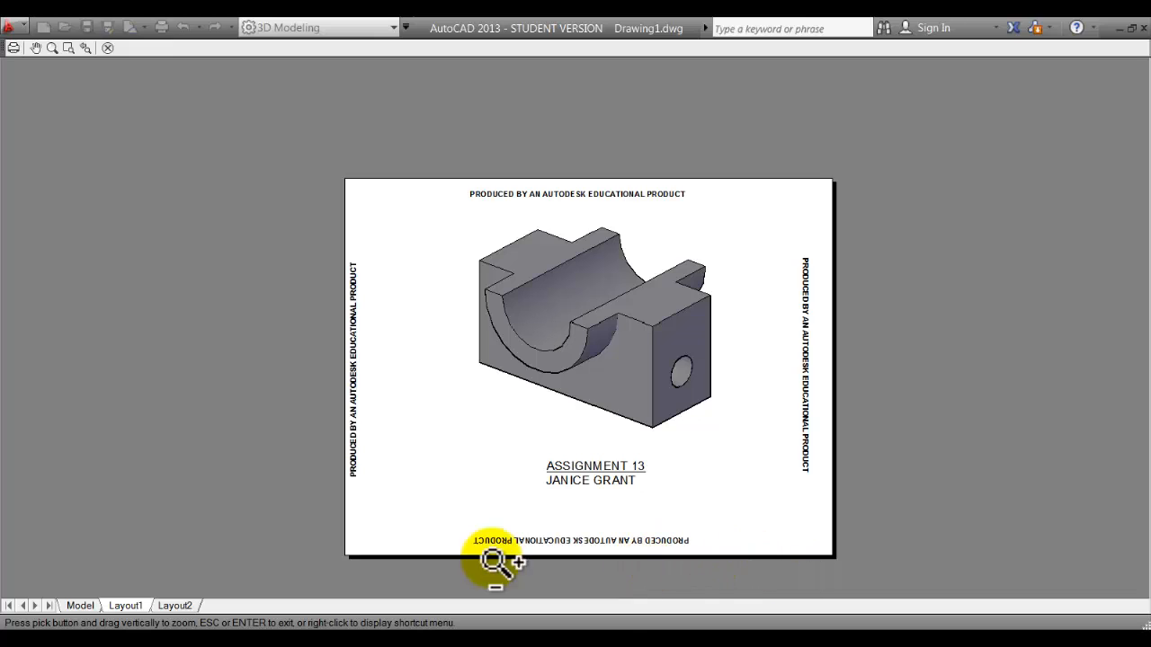
right_click(452, 191)
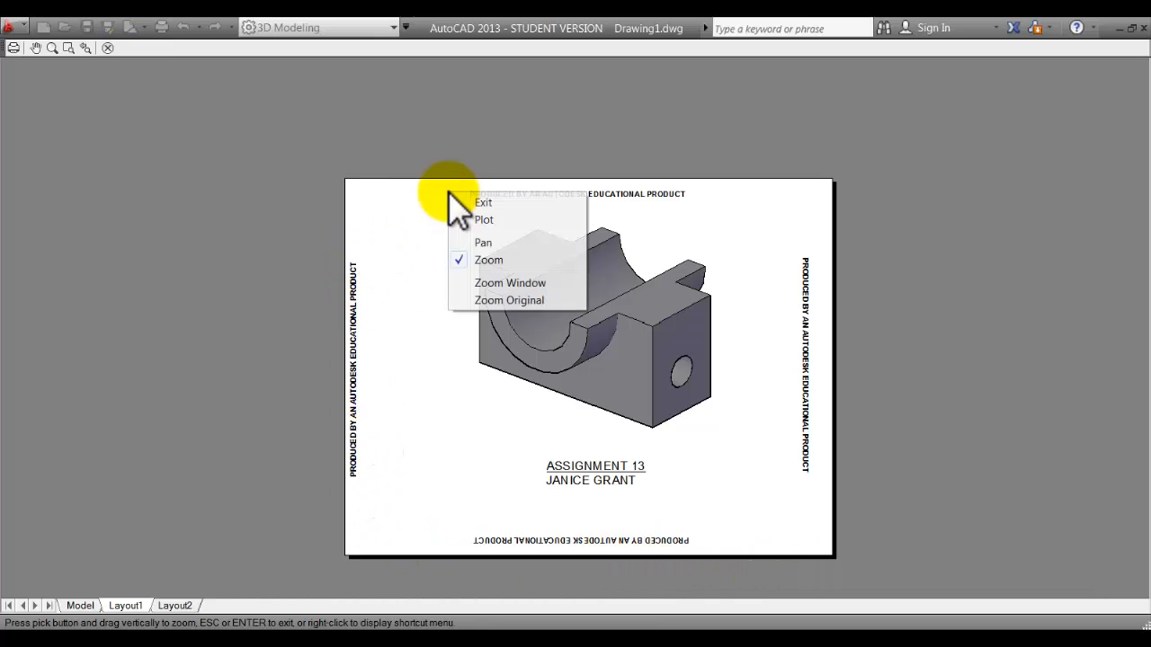
click(518, 200)
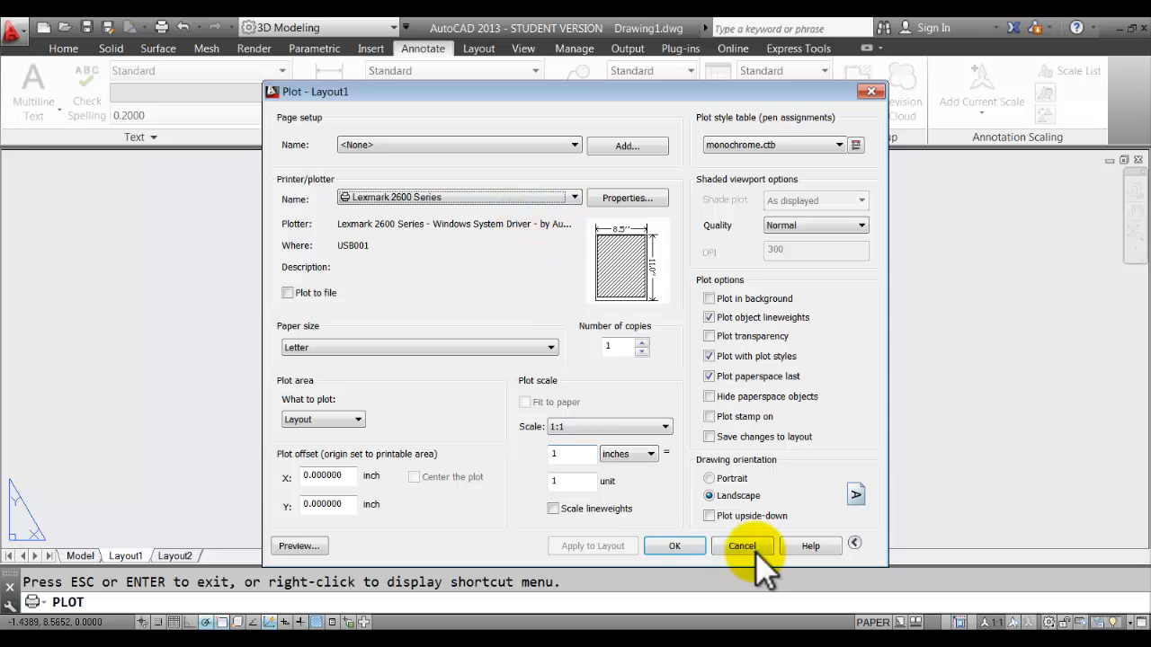
Cancel the Plot dialog, switch to Home, then reopen and close the Layout1 plot settings.
click(755, 546)
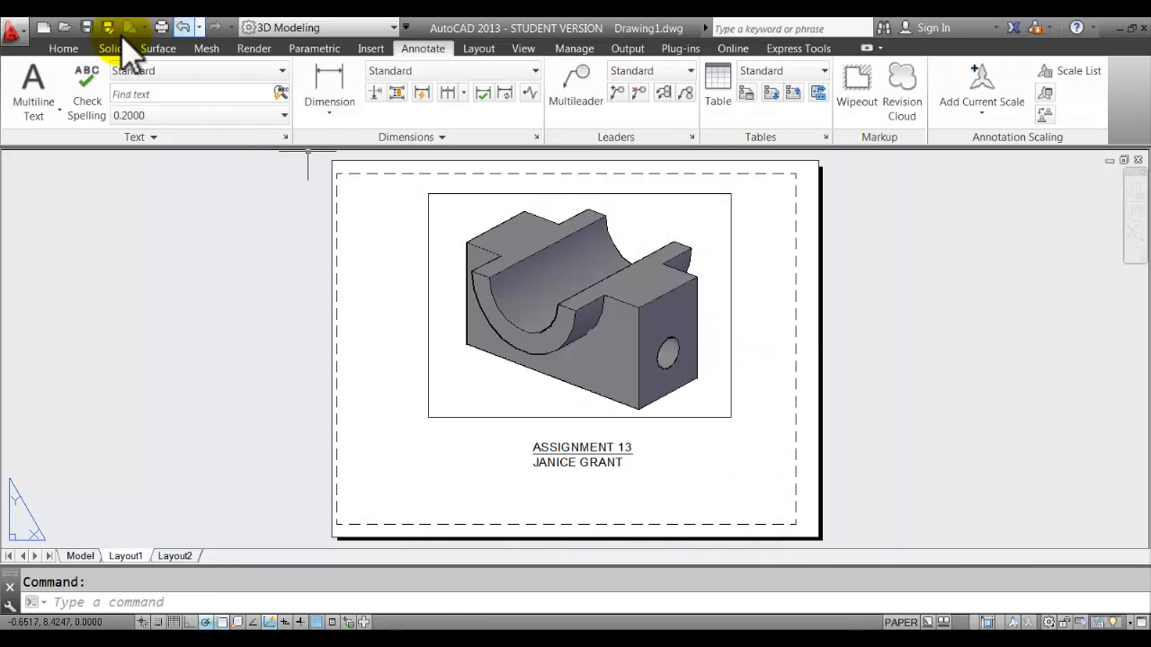
click(63, 48)
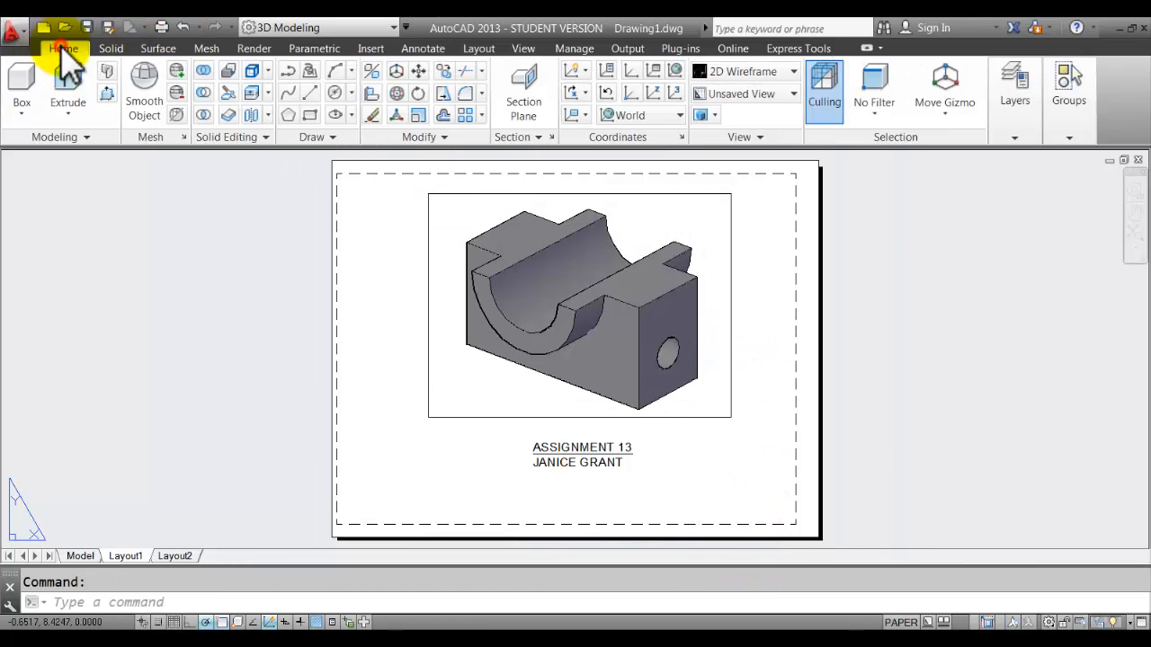
click(161, 27)
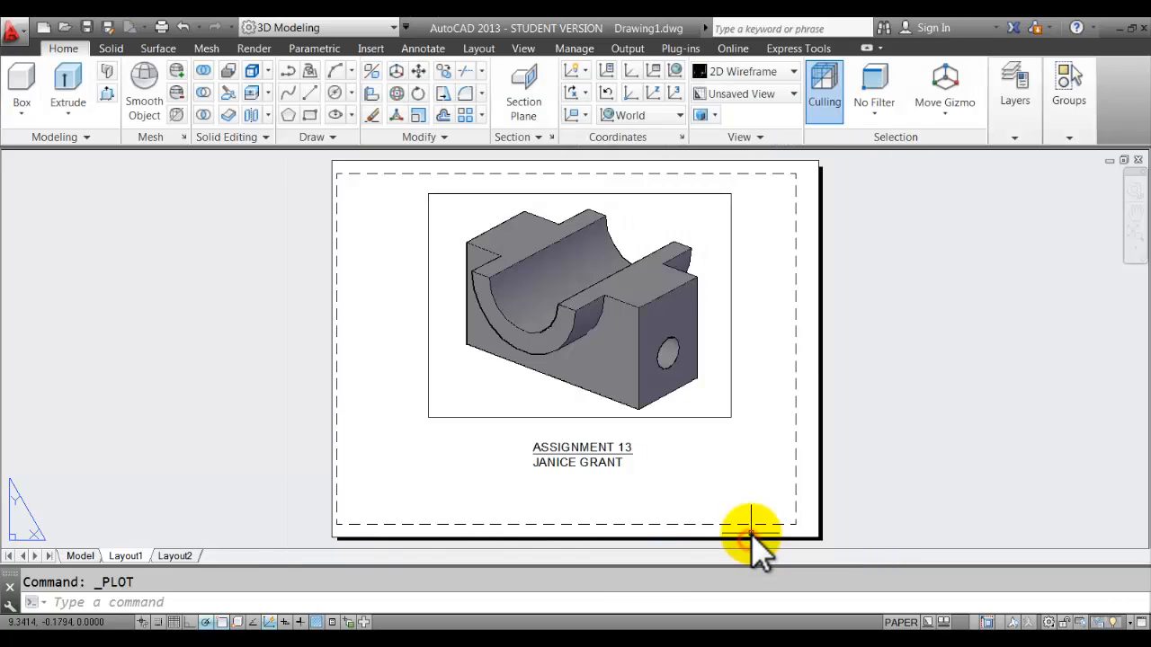
click(749, 543)
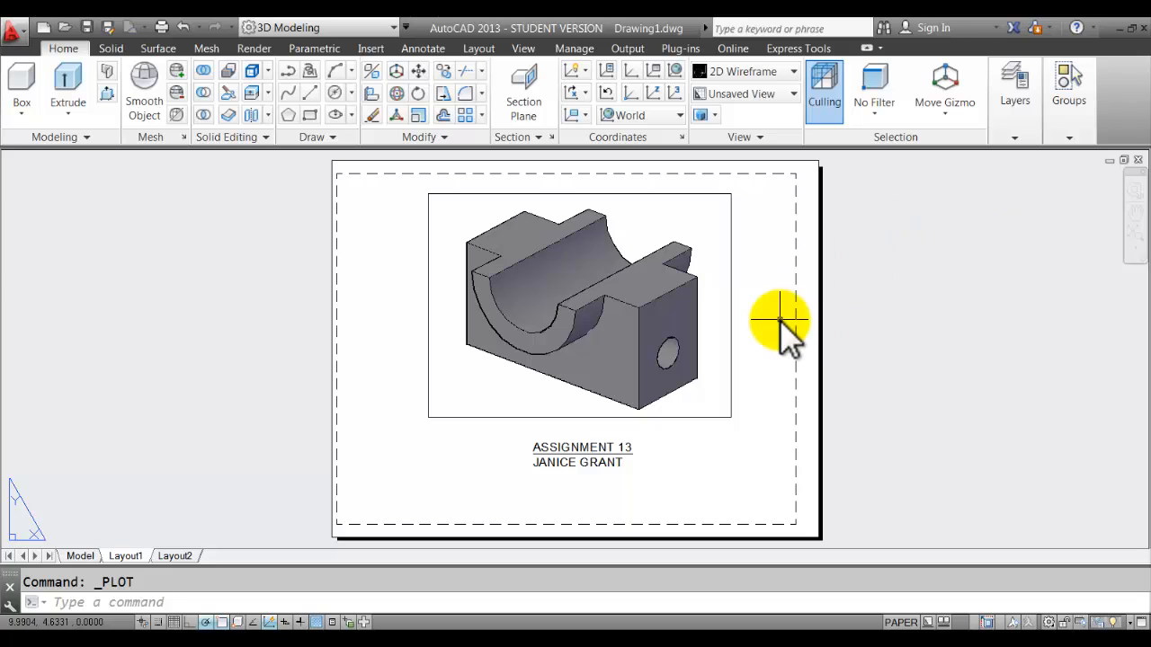